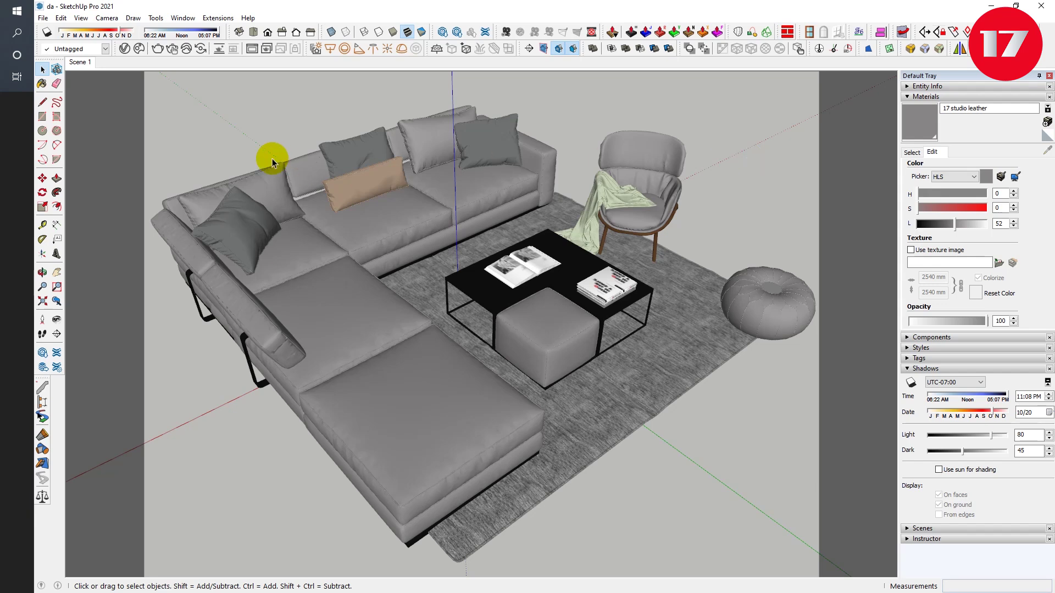
# Select the entire living-room sofa set model group with the Select tool
pyautogui.click(372, 325)
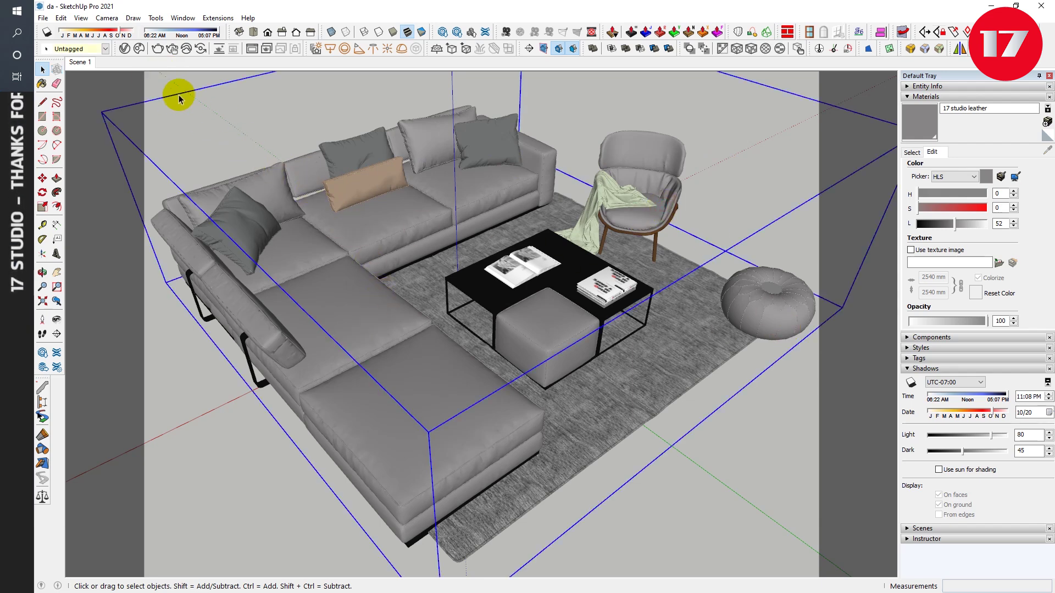
pyautogui.click(165, 78)
pyautogui.moveTo(150, 76); pyautogui.dragTo(822, 581)
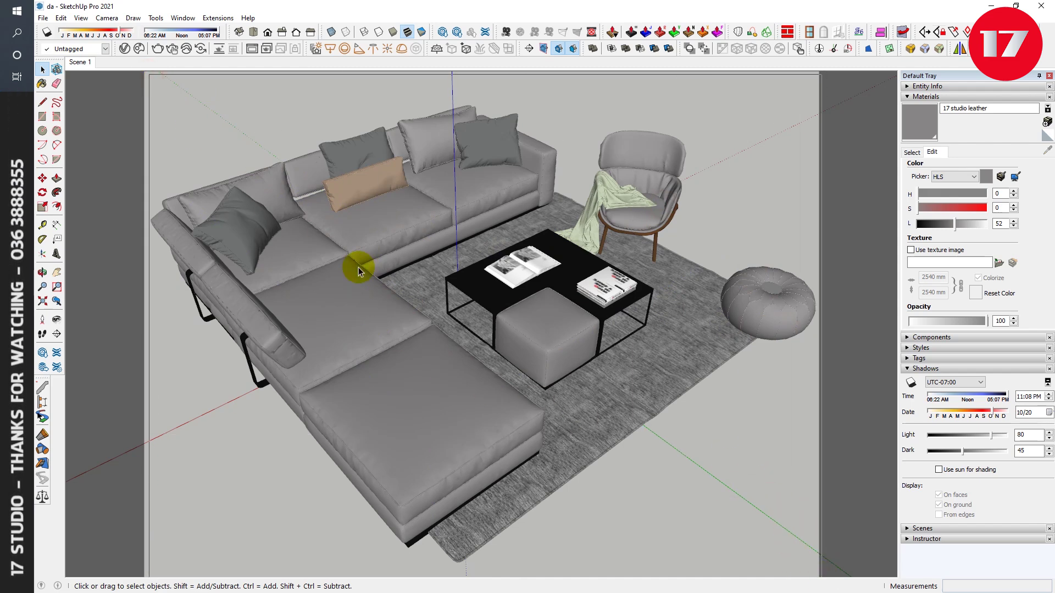
pyautogui.click(337, 264)
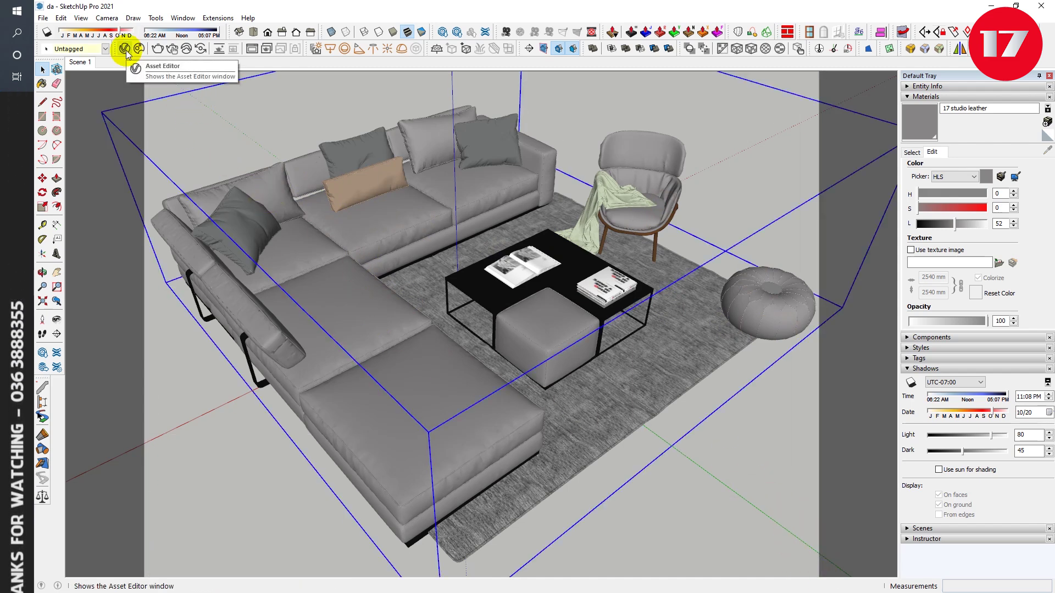
# Open the V-Ray Asset Editor and add a VRay Mtl layer to 17 studio leather
pyautogui.click(125, 52)
pyautogui.moveTo(565, 90); pyautogui.dragTo(924, 100)
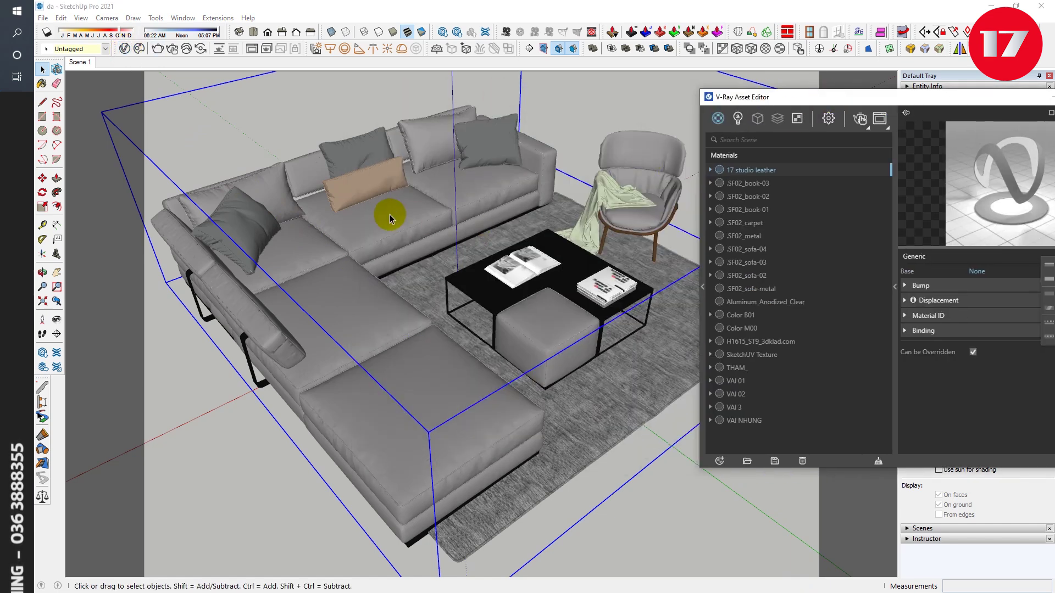
pyautogui.moveTo(811, 117); pyautogui.dragTo(466, 91)
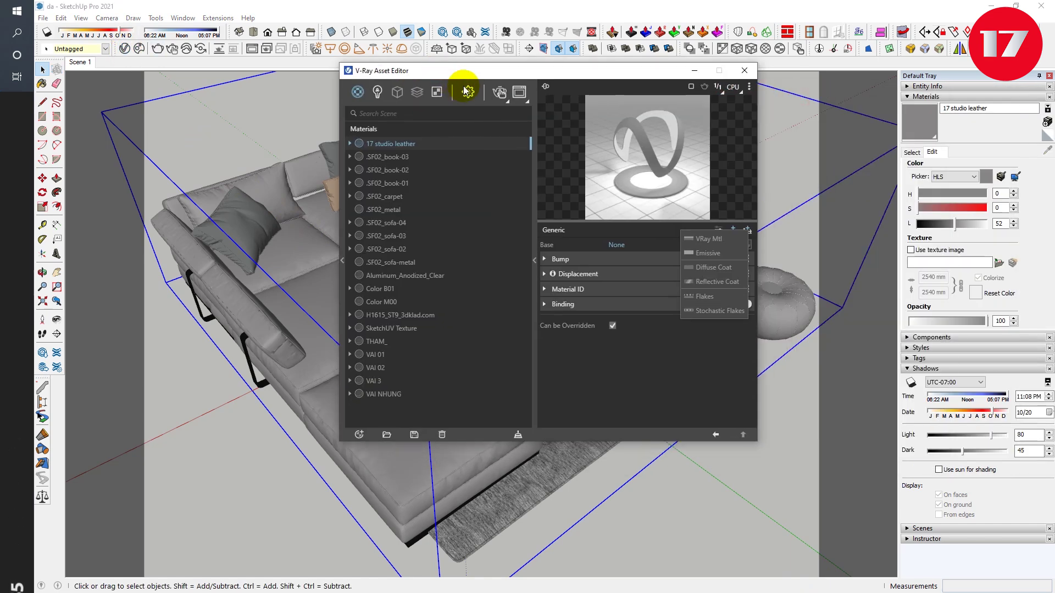
pyautogui.click(631, 397)
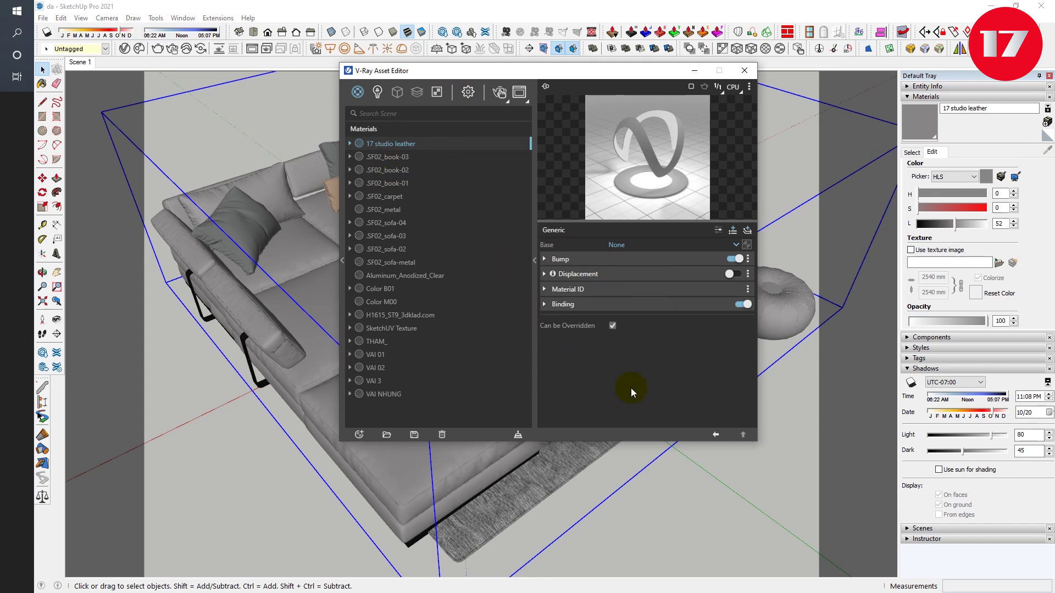
pyautogui.click(745, 228)
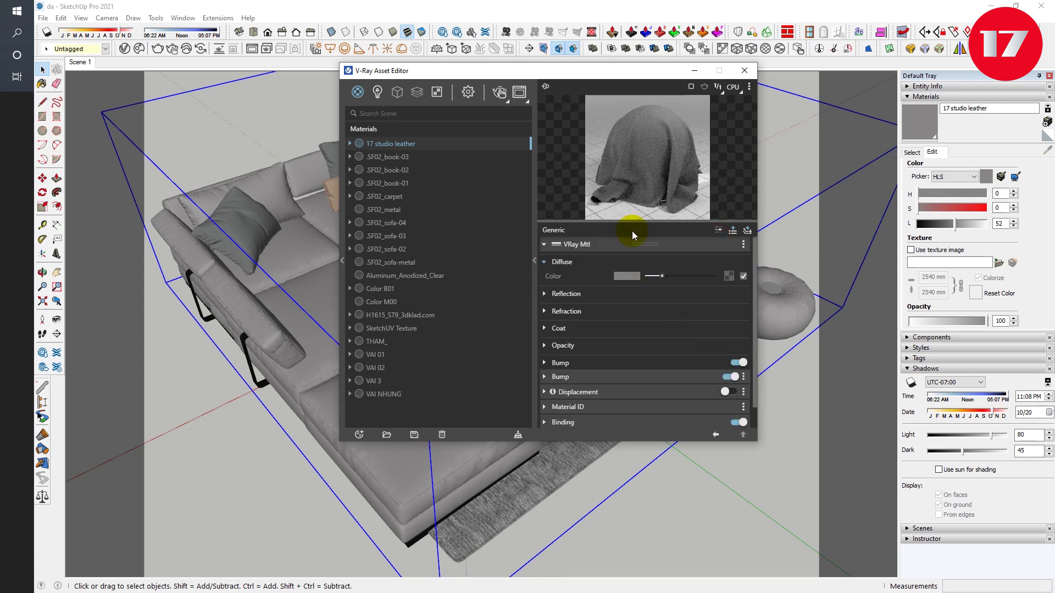
pyautogui.moveTo(556, 72); pyautogui.dragTo(570, 71)
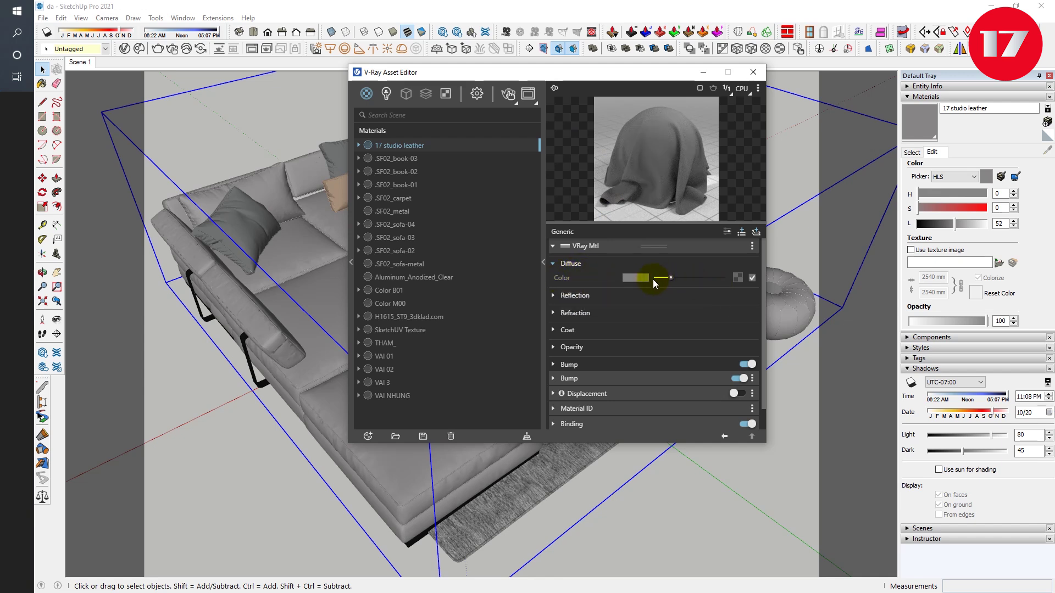
pyautogui.click(737, 279)
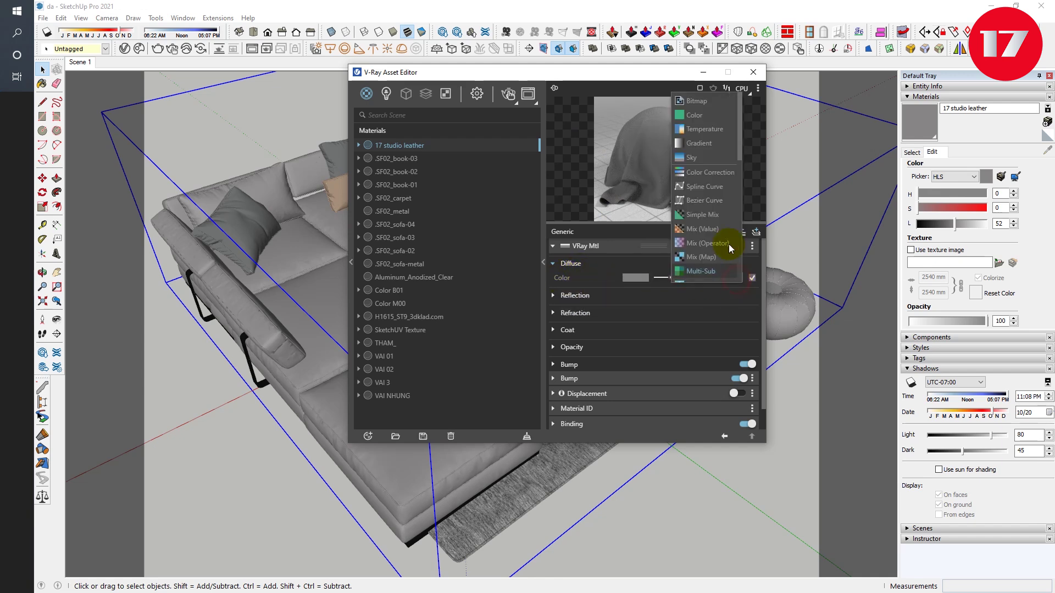
# Map the Whisky-D leather bitmap to the diffuse colour
pyautogui.click(697, 103)
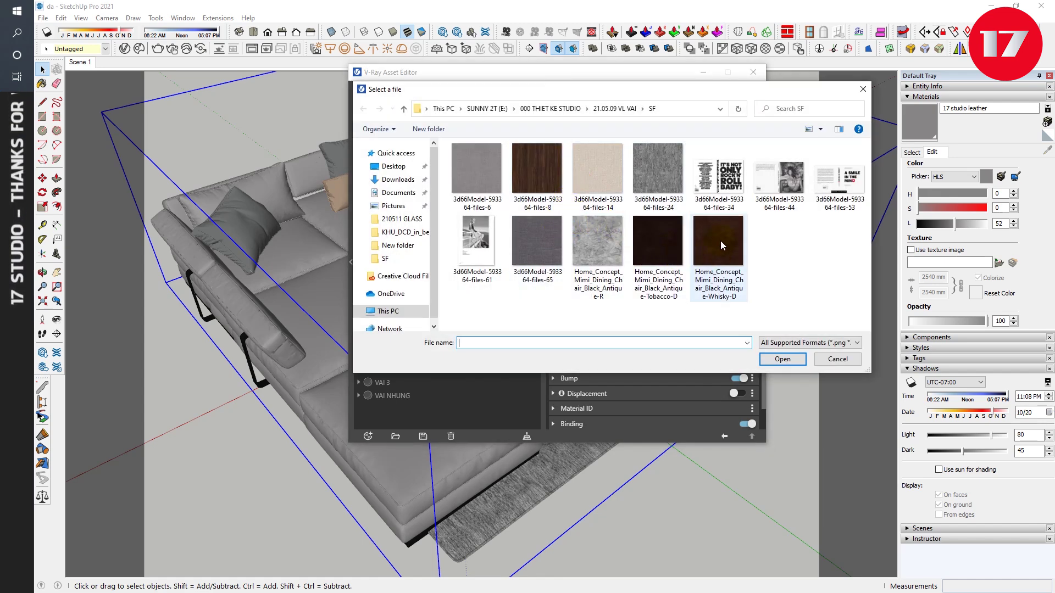
pyautogui.doubleClick(716, 225)
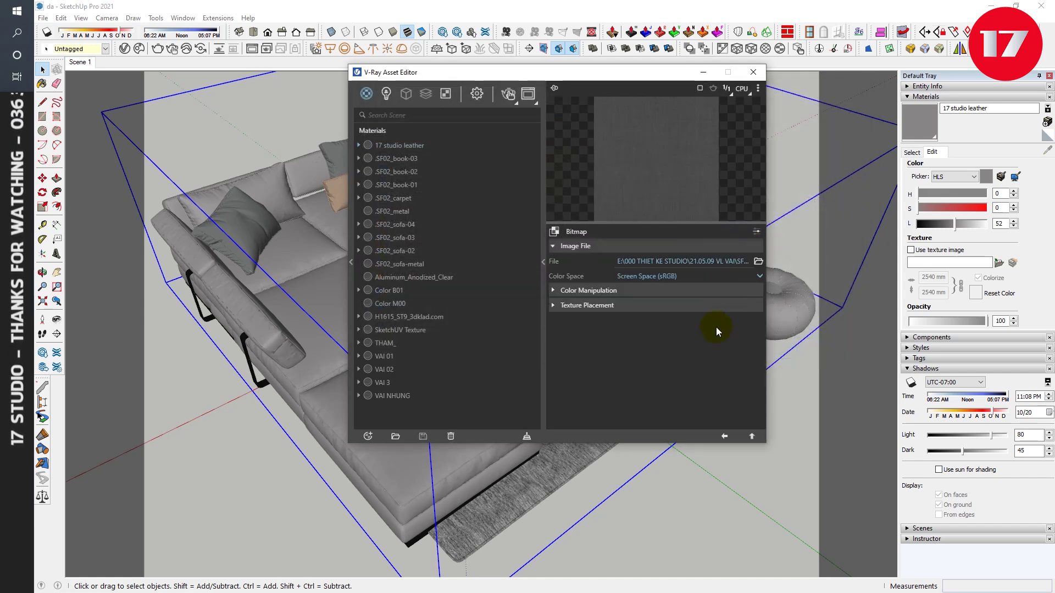
pyautogui.click(724, 437)
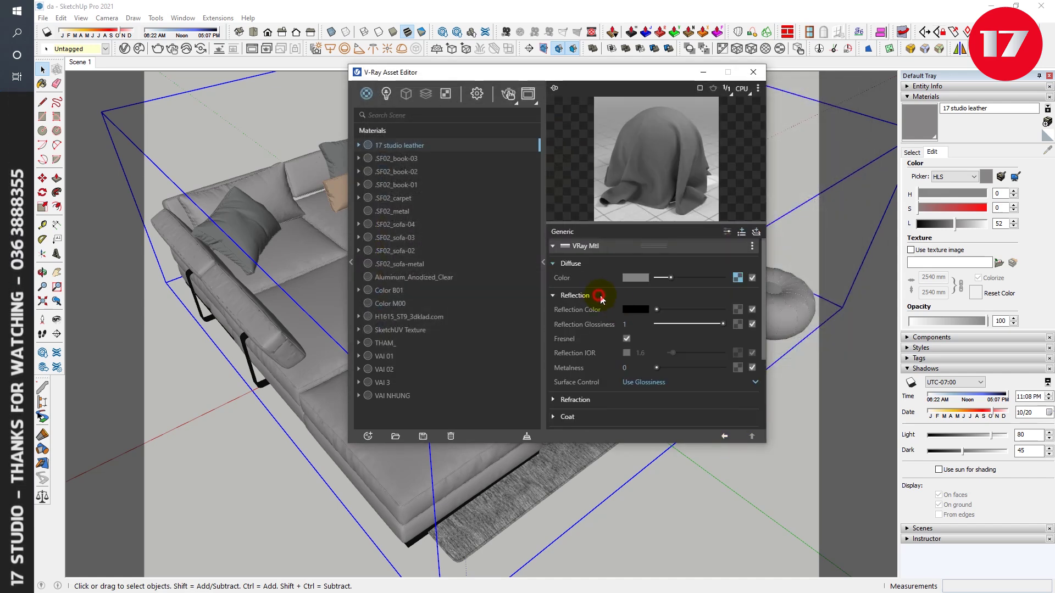
# Choose a bitmap for reflection colour and preview the grey Antique-R scratch image
pyautogui.click(737, 309)
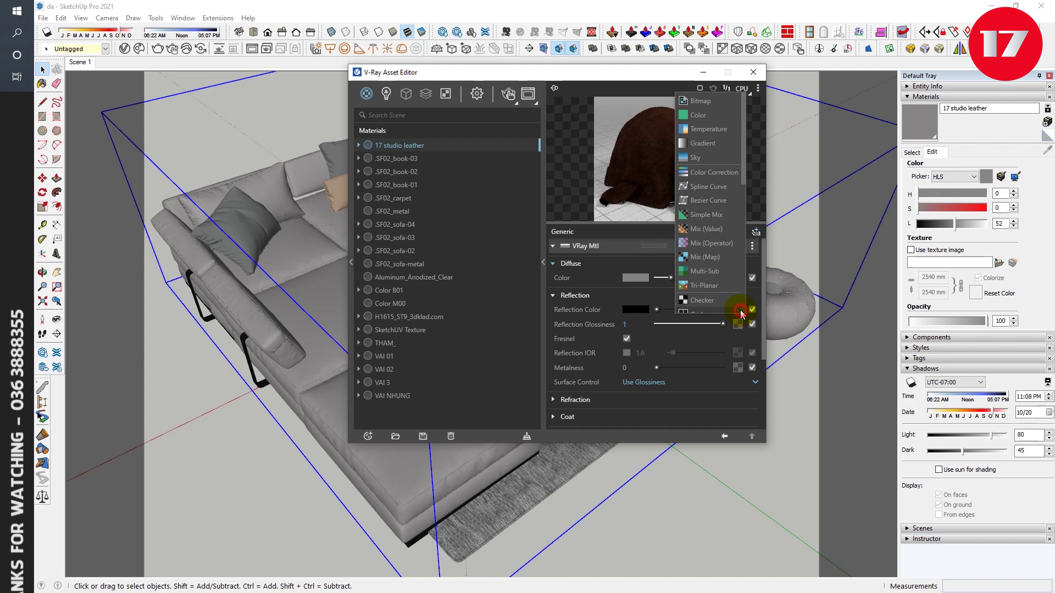
pyautogui.click(700, 104)
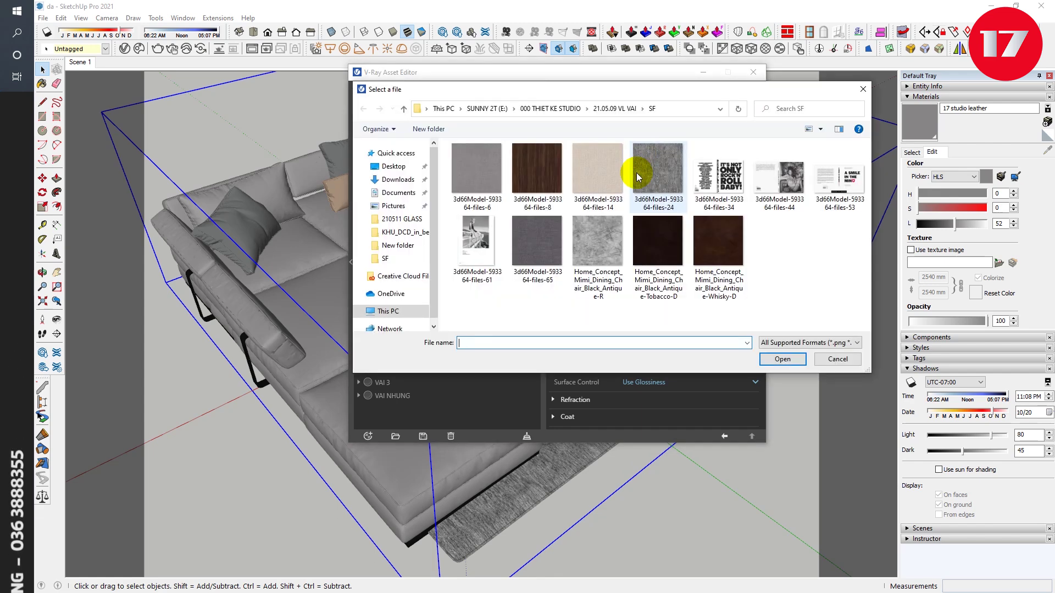
pyautogui.click(597, 246)
pyautogui.rightClick(597, 246)
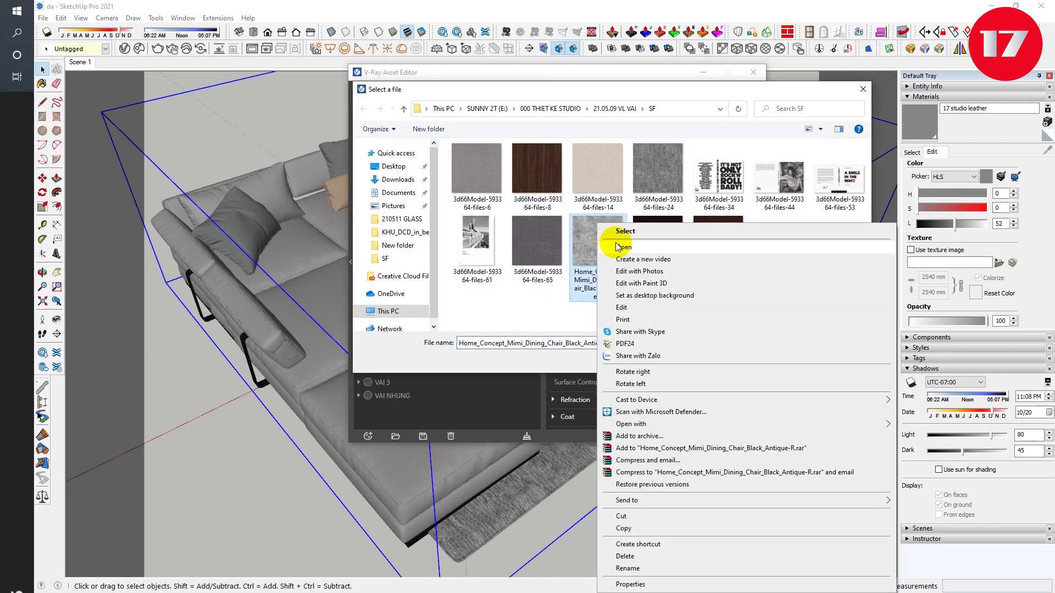
pyautogui.click(622, 246)
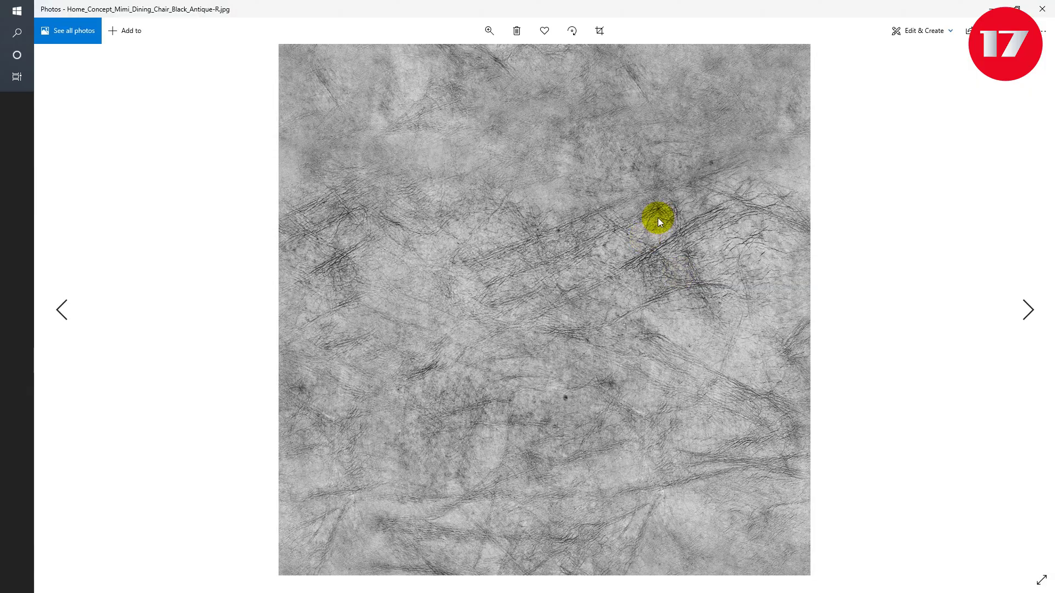
pyautogui.click(1042, 5)
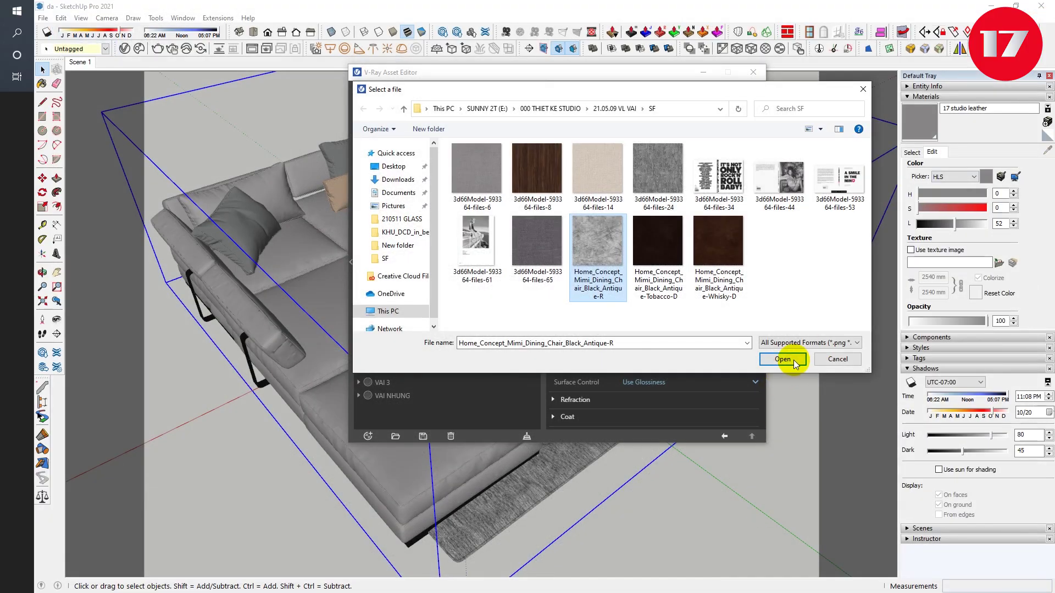
# Load the Antique-R scratch bitmap for reflection colour and paste it into reflection glossiness
pyautogui.click(782, 359)
pyautogui.click(724, 436)
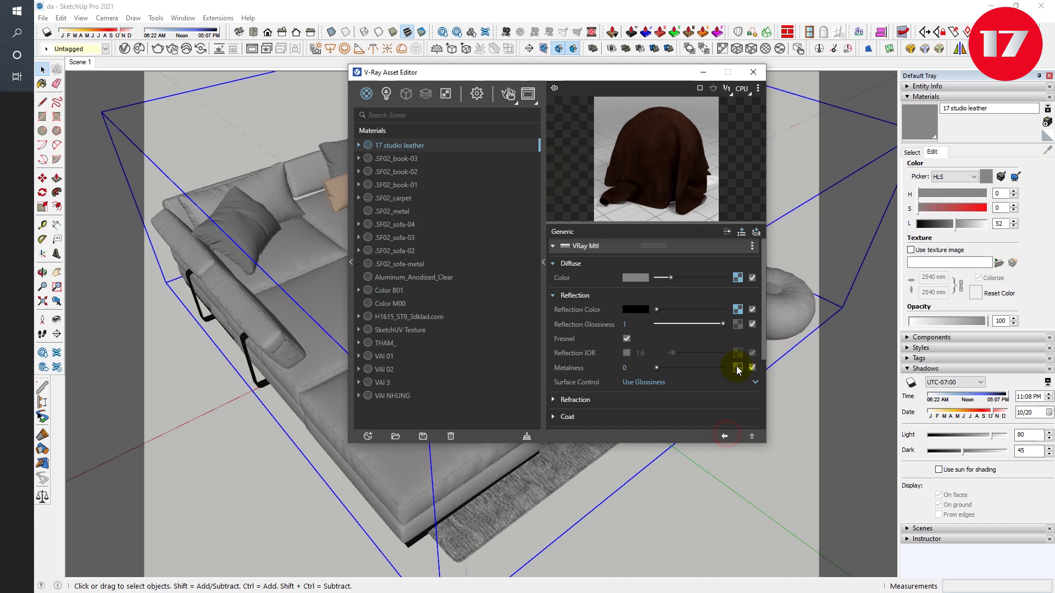
pyautogui.rightClick(738, 324)
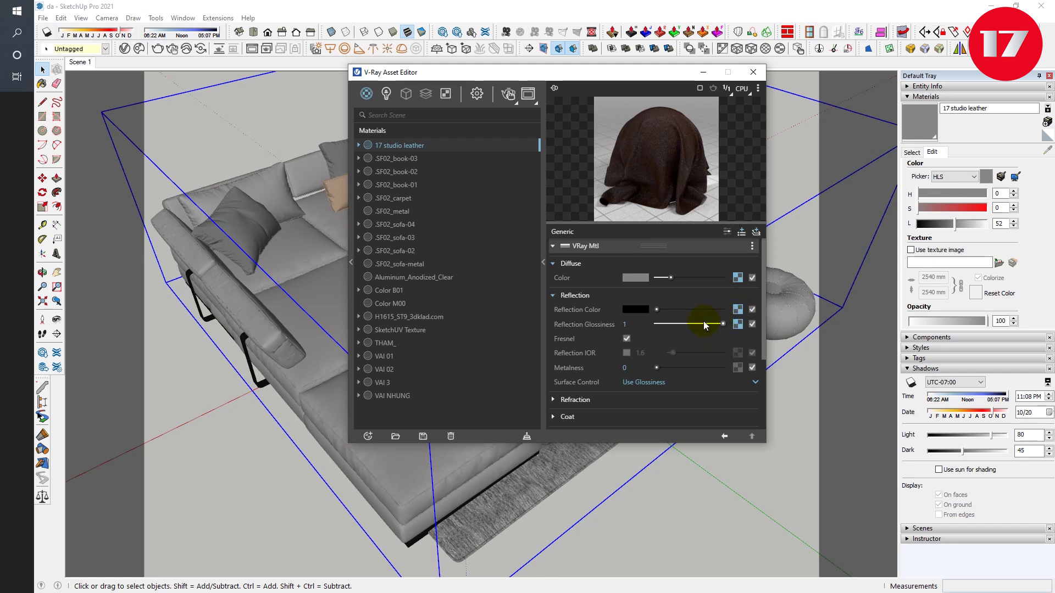
pyautogui.scroll(-2, 607, 367)
# Expand the Bump settings and delete the duplicate Bump layer
pyautogui.click(623, 395)
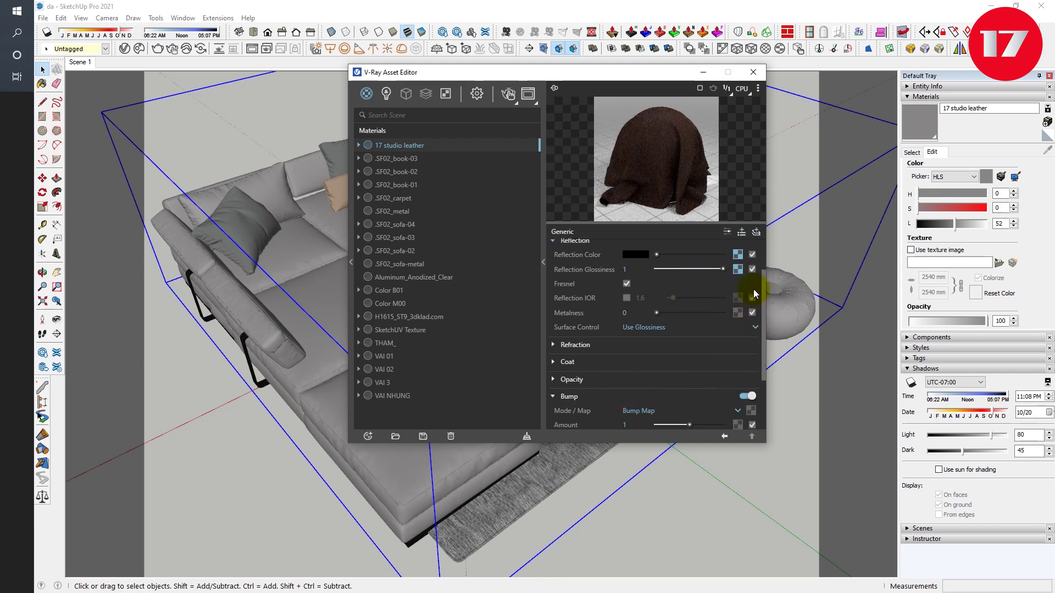
pyautogui.scroll(-3, 681, 354)
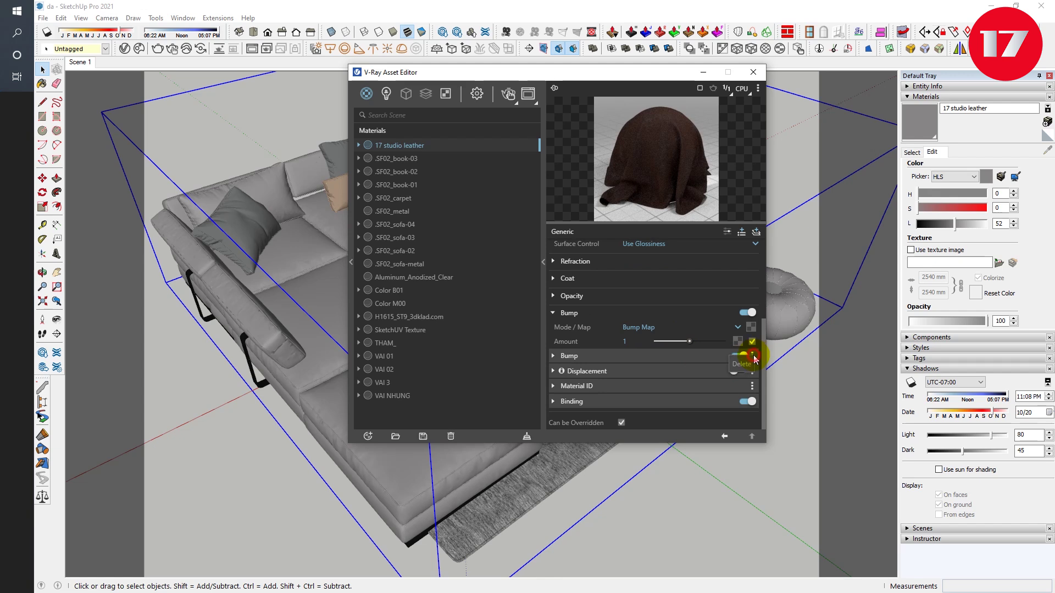
pyautogui.click(739, 366)
pyautogui.scroll(2, 711, 346)
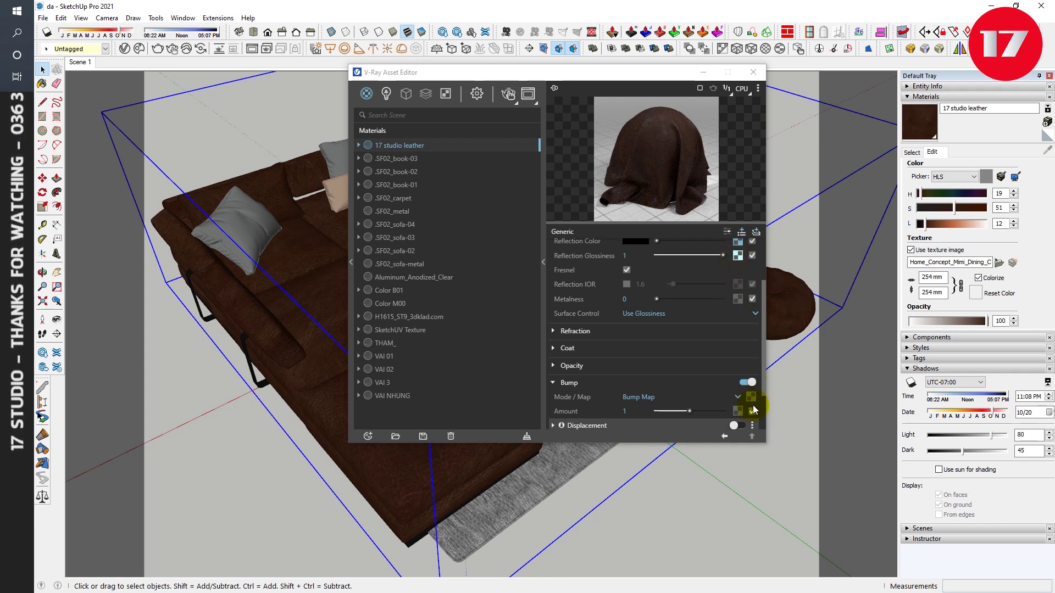
# Paste the scratch texture as the bump map and set Bump Amount to 0.1
pyautogui.click(738, 255)
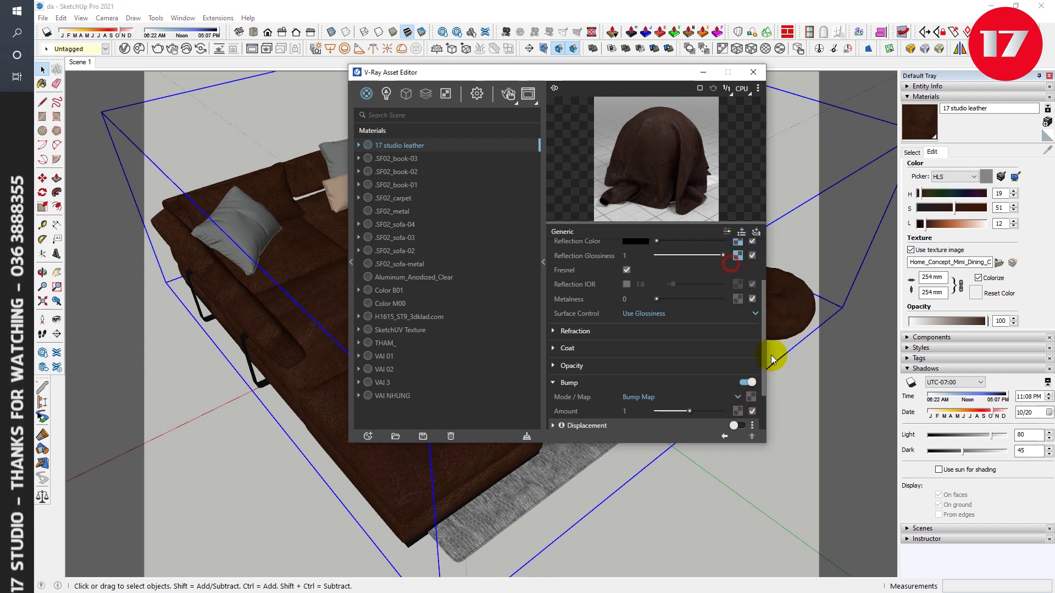
pyautogui.click(754, 395)
pyautogui.click(715, 398)
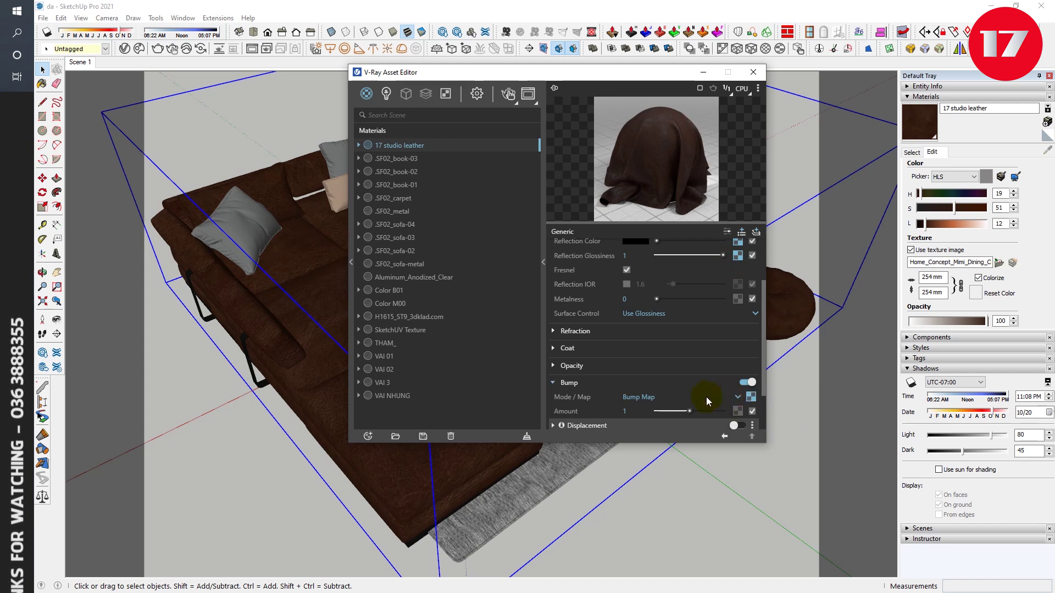
pyautogui.scroll(-1, 660, 389)
pyautogui.click(619, 358)
pyautogui.write('.1')
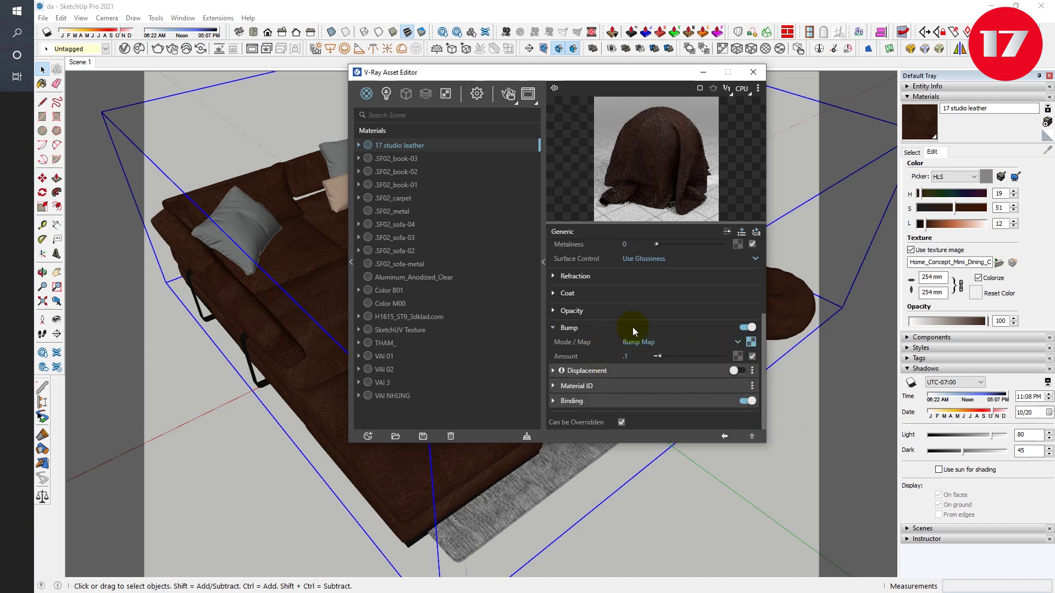
pyautogui.scroll(1, 631, 328)
pyautogui.scroll(-1, 643, 384)
pyautogui.scroll(2, 615, 351)
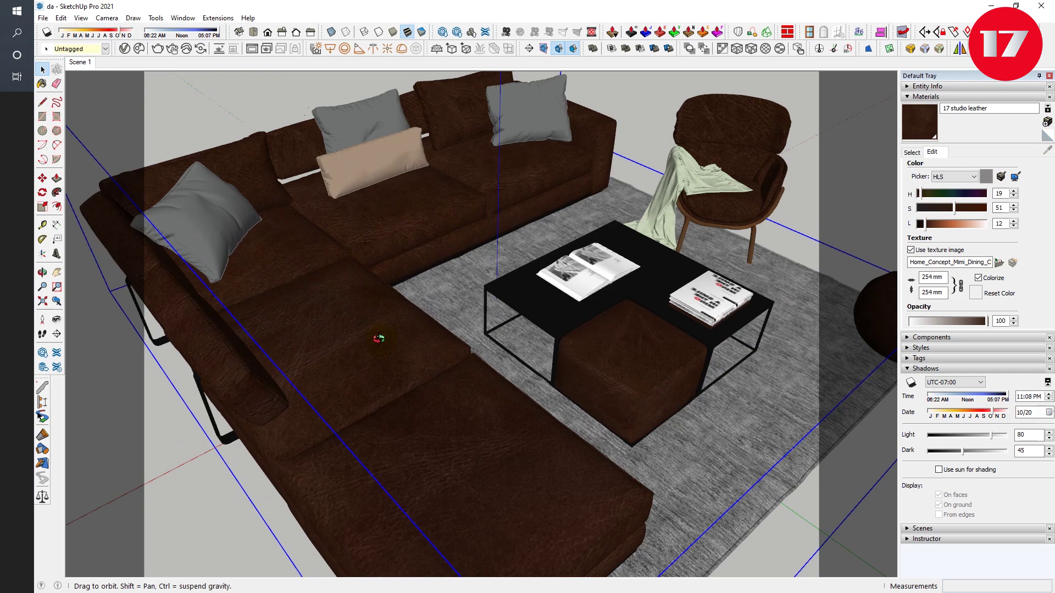
pyautogui.scroll(3, 378, 339)
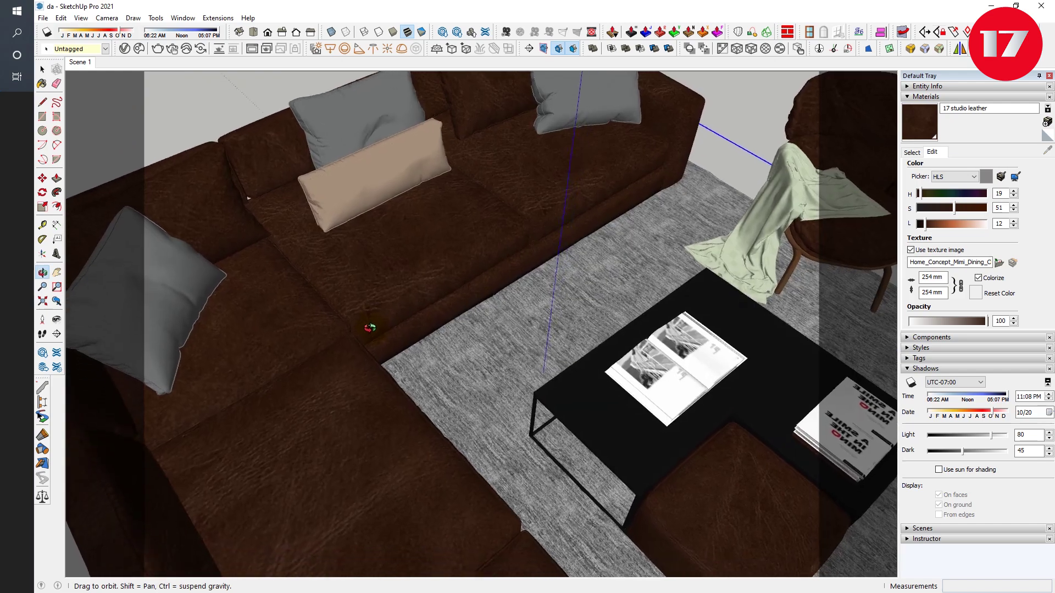
# Scale the 17 studio leather texture to 80 mm and restore the Scene 1 view
pyautogui.moveTo(412, 306)
pyautogui.mouseDown(button='middle')
pyautogui.moveTo(470, 371)
pyautogui.moveTo(539, 242)
pyautogui.moveTo(496, 314)
pyautogui.mouseUp(button='middle')
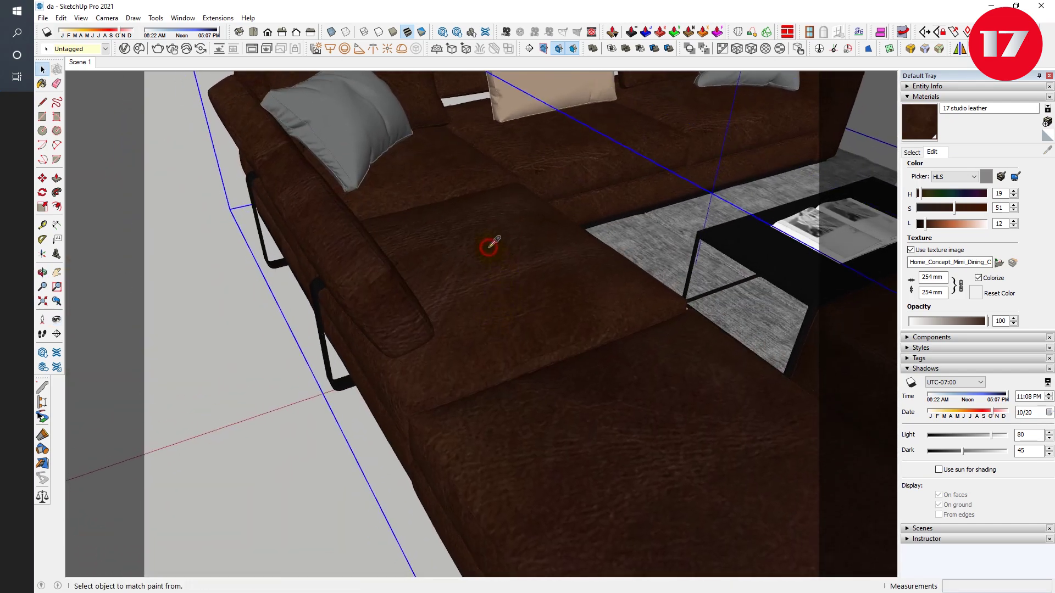
pyautogui.click(931, 279)
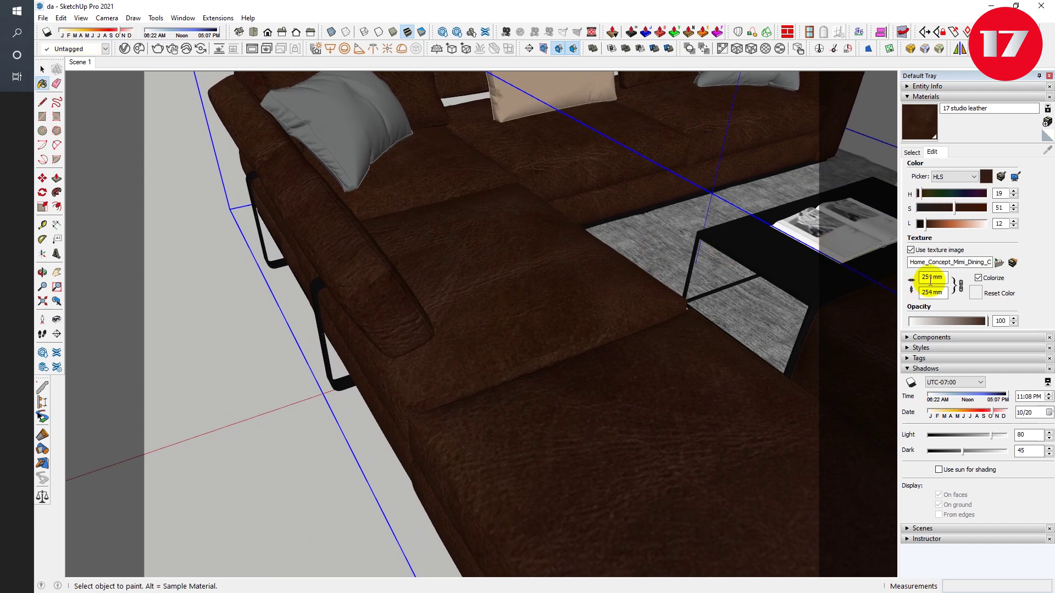
pyautogui.doubleClick(933, 277)
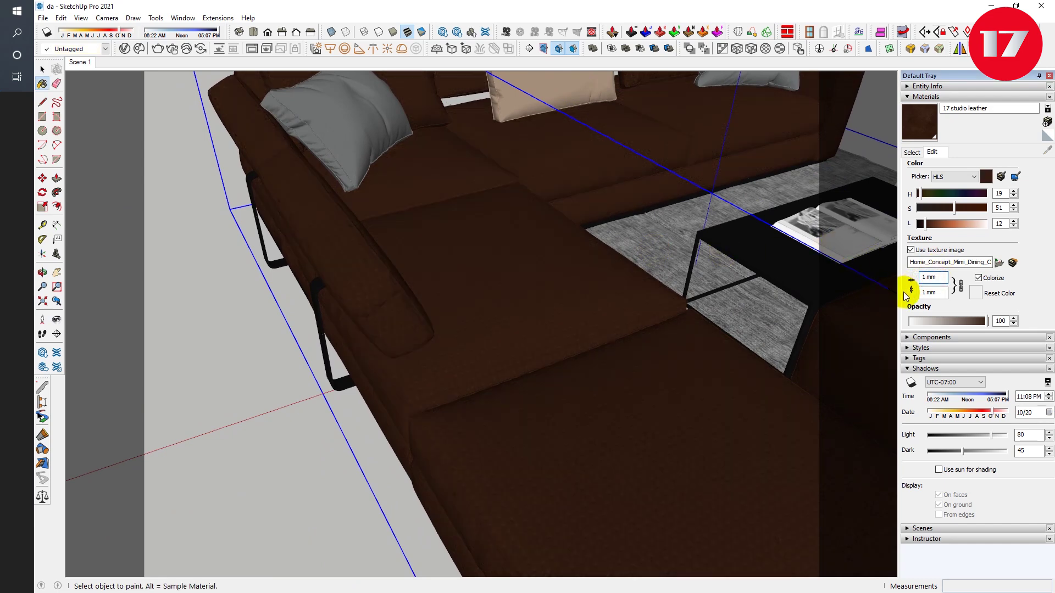
pyautogui.write('00')
pyautogui.moveTo(485, 389)
pyautogui.mouseDown(button='middle')
pyautogui.moveTo(470, 412)
pyautogui.moveTo(494, 436)
pyautogui.mouseUp(button='middle')
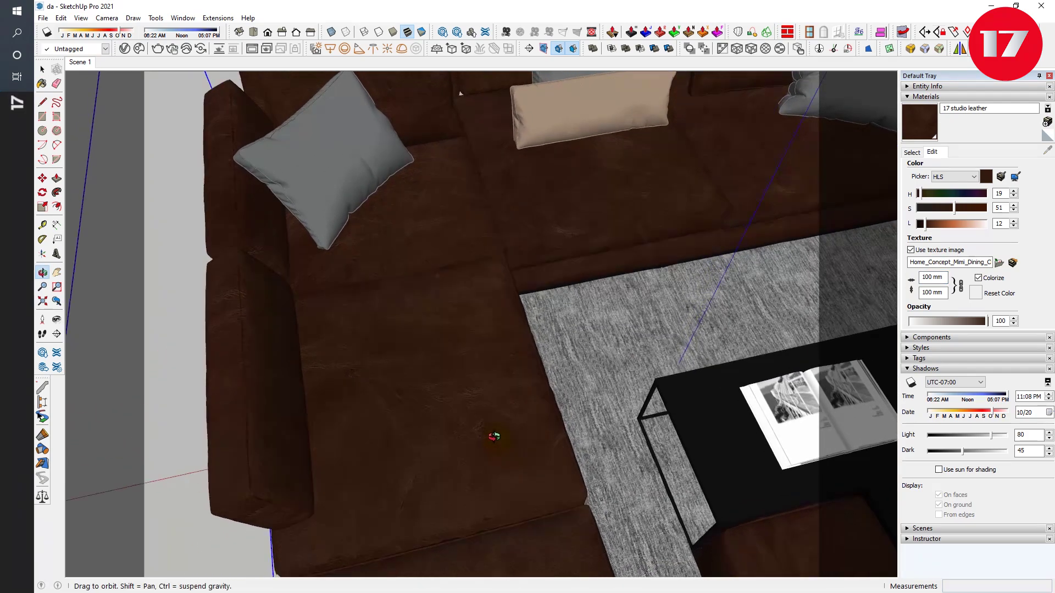
pyautogui.click(82, 64)
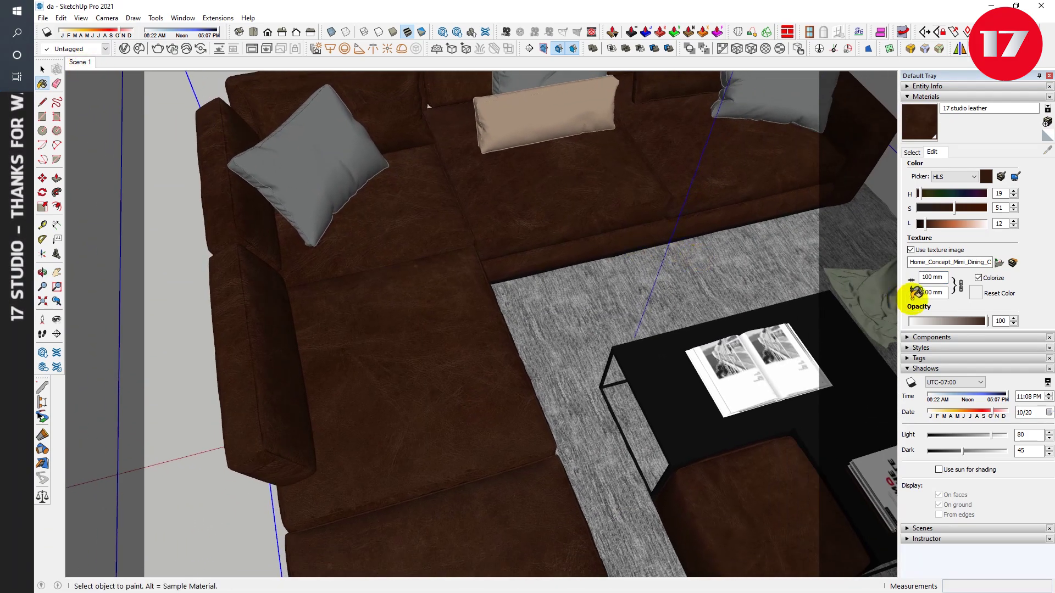
pyautogui.write('80')
pyautogui.press('Return')
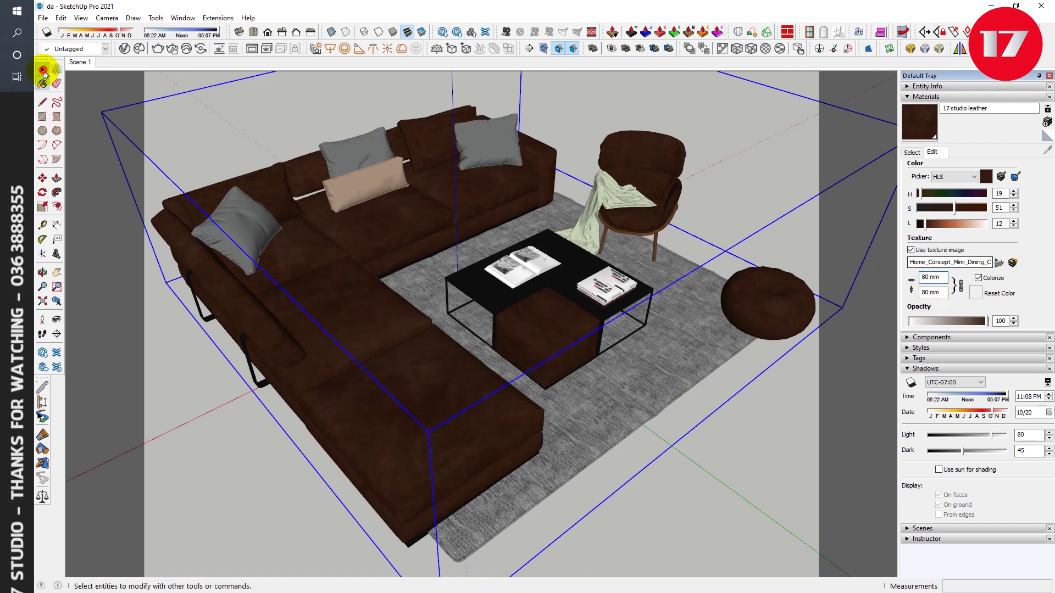
# Reselect the sofa group with the Select tool
pyautogui.click(43, 69)
pyautogui.click(740, 190)
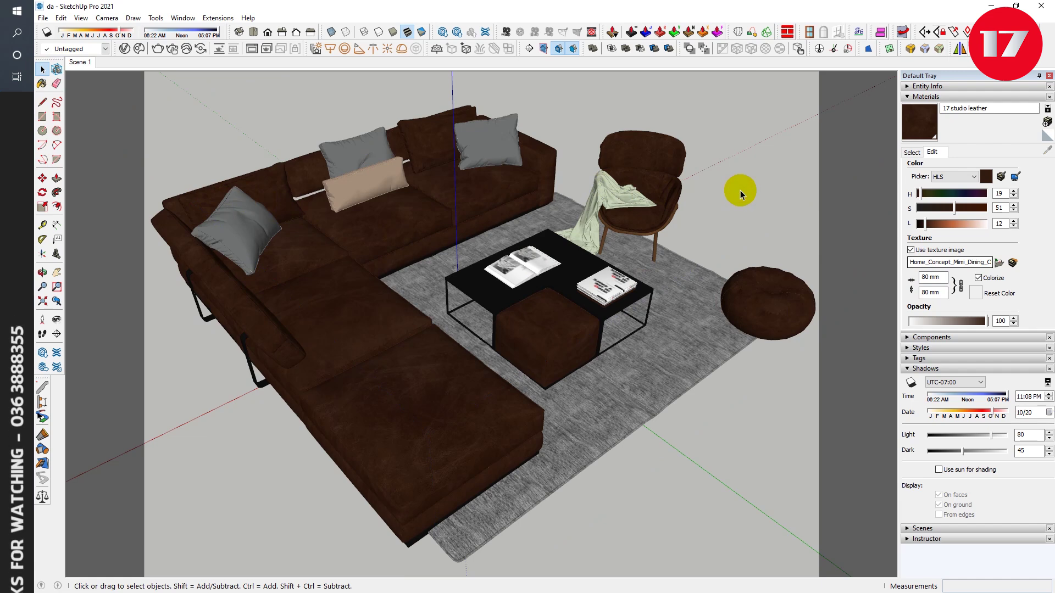
pyautogui.click(495, 176)
pyautogui.click(741, 157)
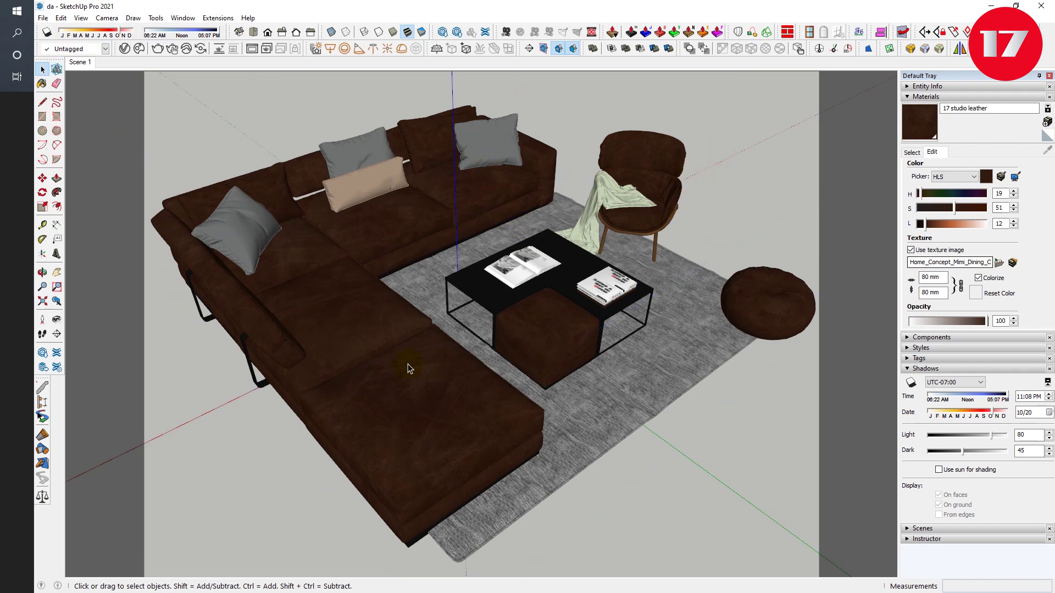
pyautogui.click(492, 142)
# Sample the sofa material and mark 17 studio leather as the replacement material
pyautogui.press('b')
pyautogui.click(486, 135)
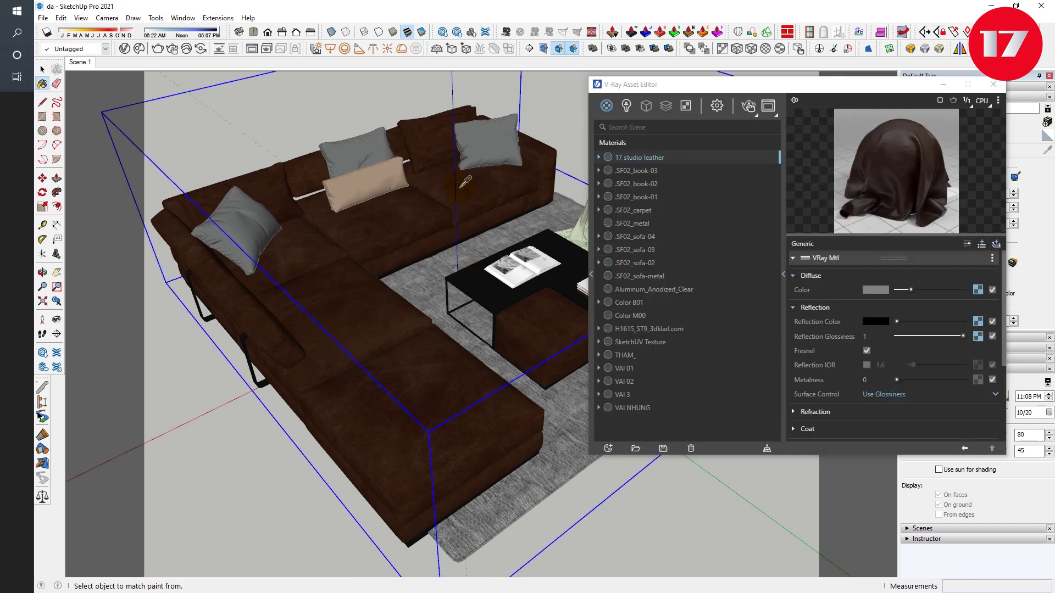
pyautogui.rightClick(643, 160)
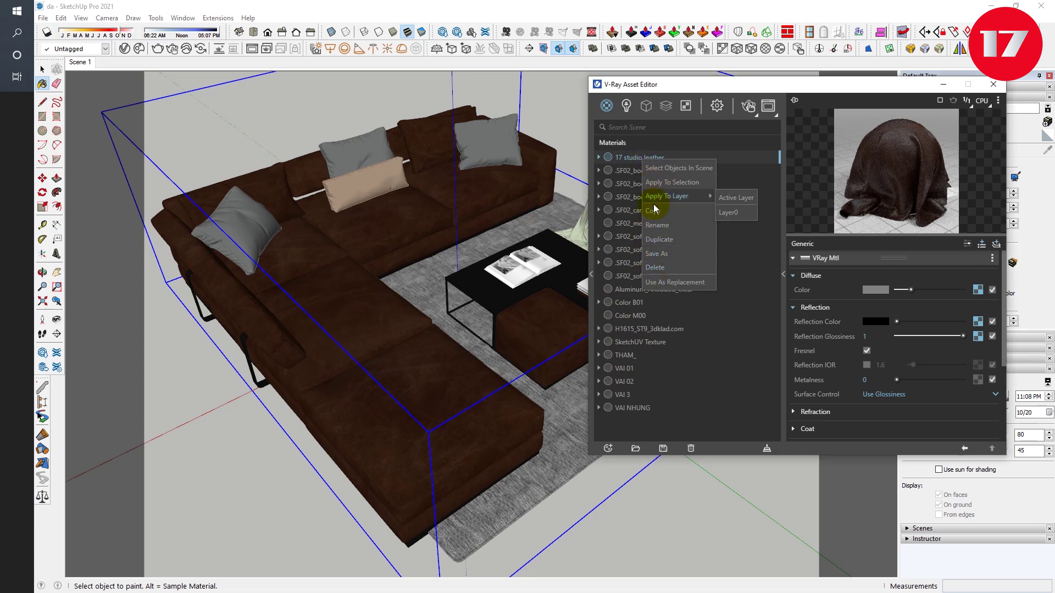
pyautogui.click(691, 286)
# Sample the grey pillow's SF02_sofa-03 and replace it in the scene with the leather
pyautogui.click(484, 140)
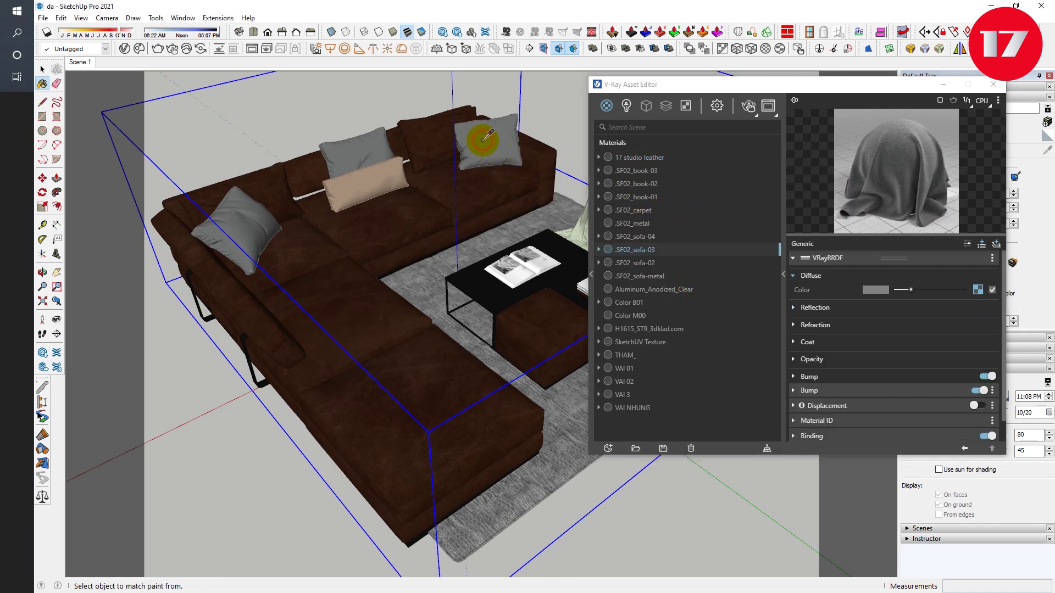
pyautogui.rightClick(630, 251)
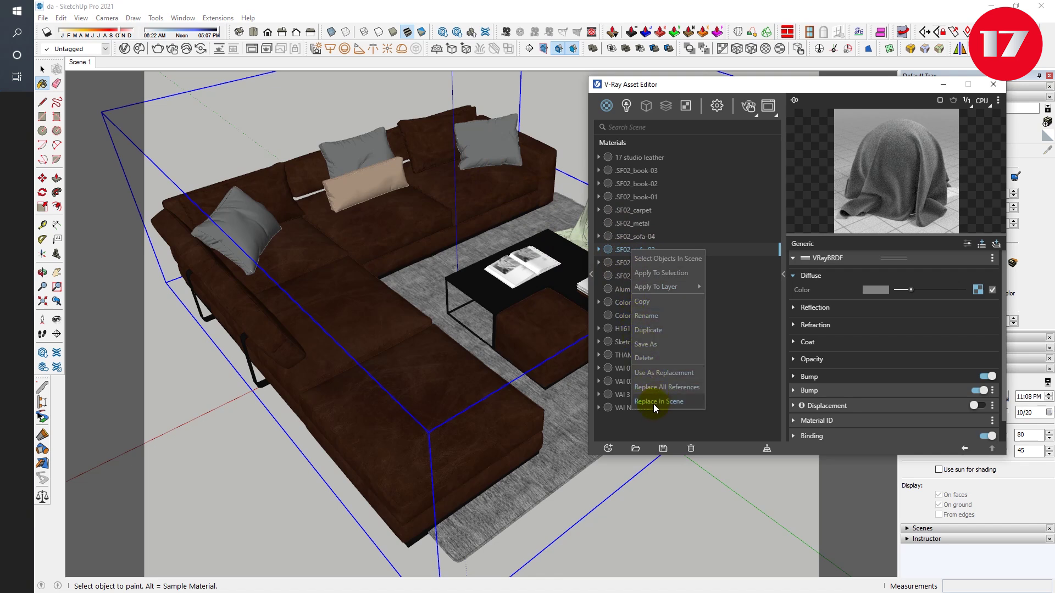
pyautogui.click(675, 402)
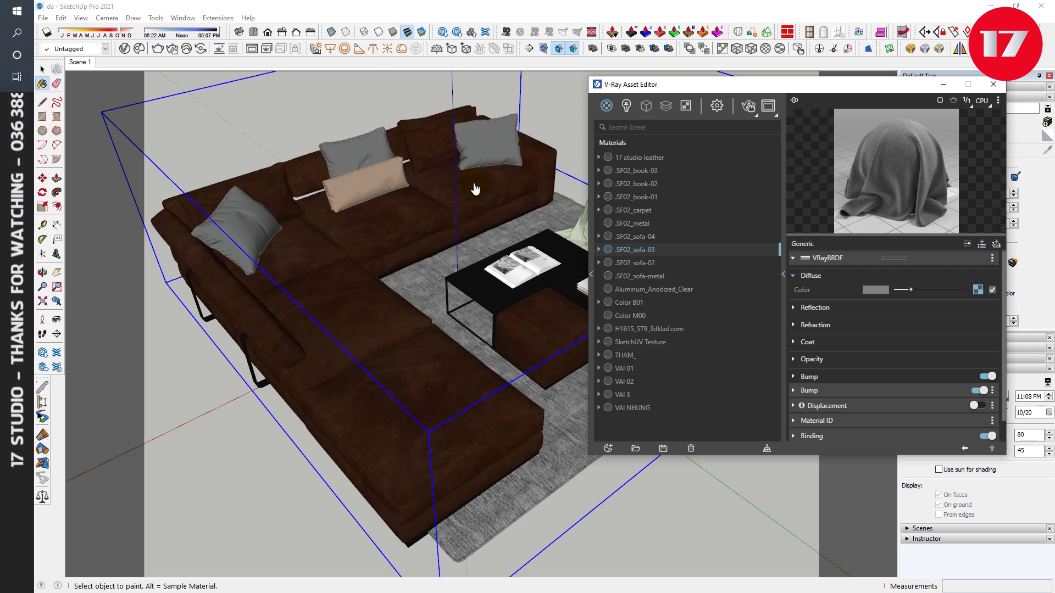
pyautogui.click(412, 117)
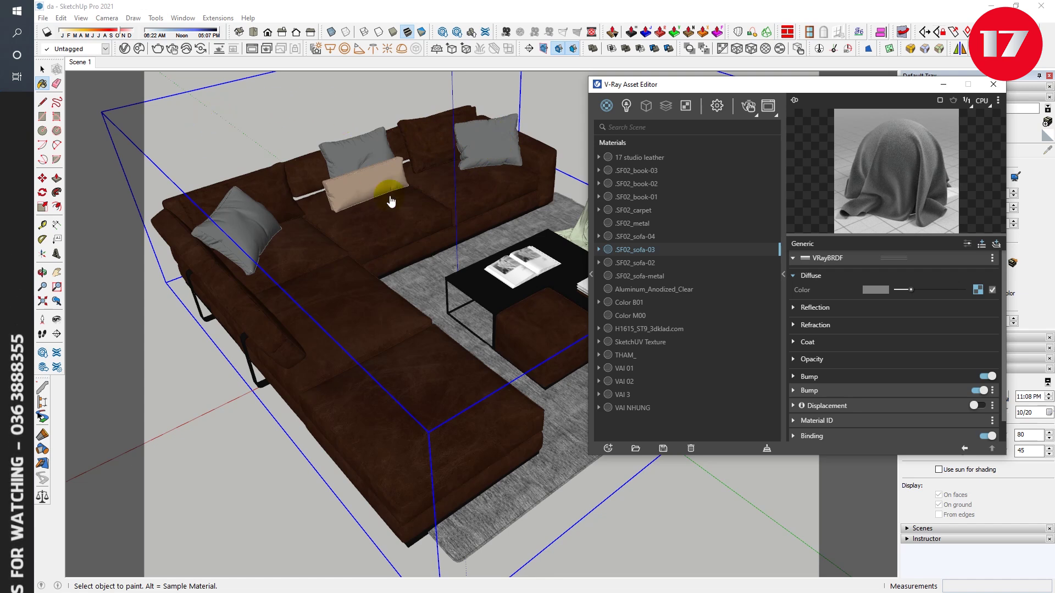
# Paint the grey pillow with the brown 17 studio leather material
pyautogui.click(477, 136)
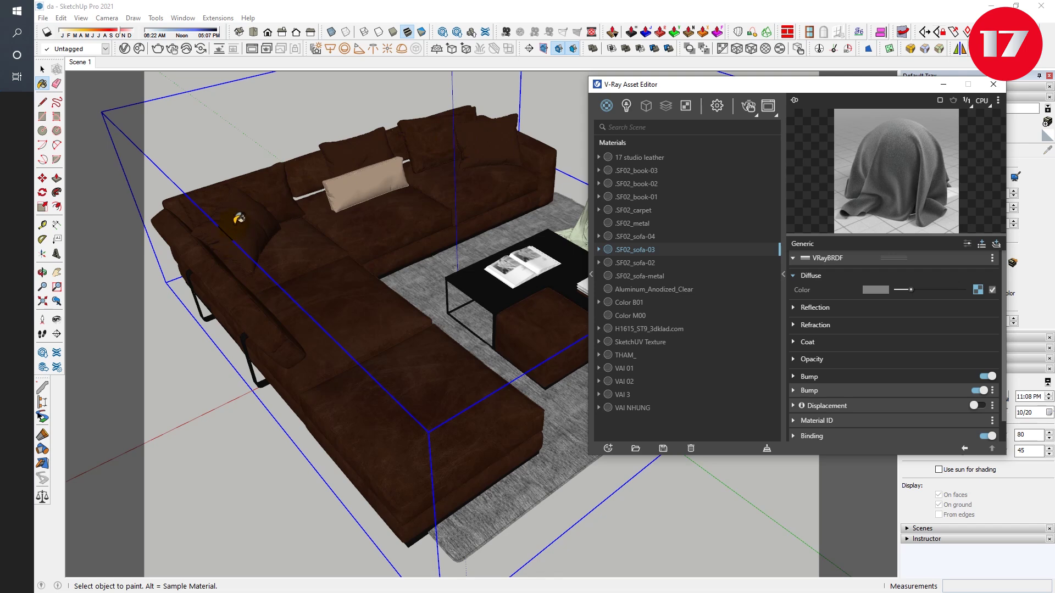
pyautogui.click(42, 69)
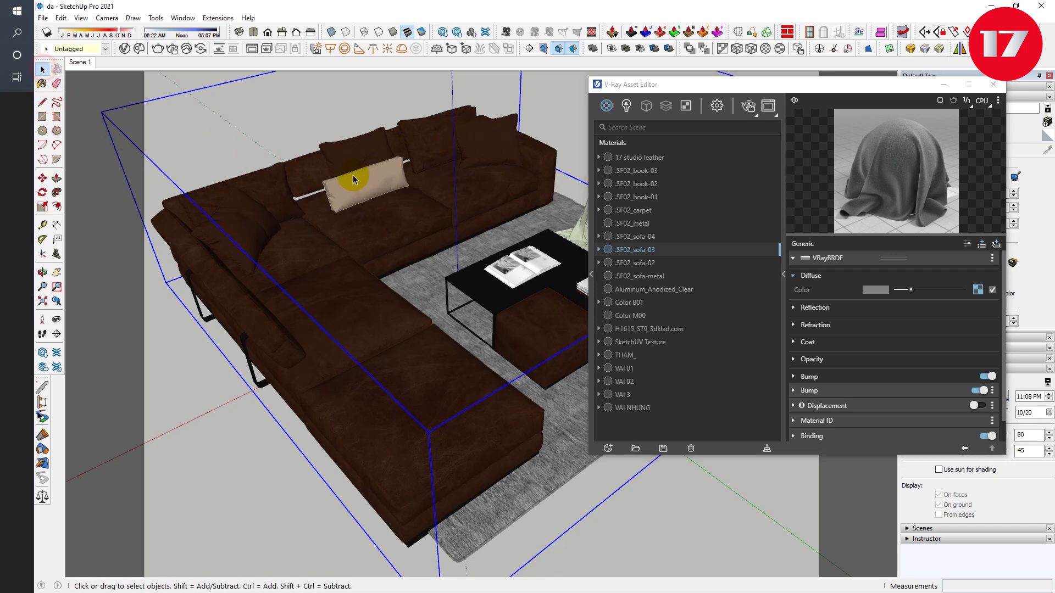
# Orbit and zoom in to a close view of the sofa pillows
pyautogui.moveTo(348, 176); pyautogui.dragTo(473, 208)
pyautogui.scroll(1, 354, 227)
pyautogui.scroll(1, 325, 218)
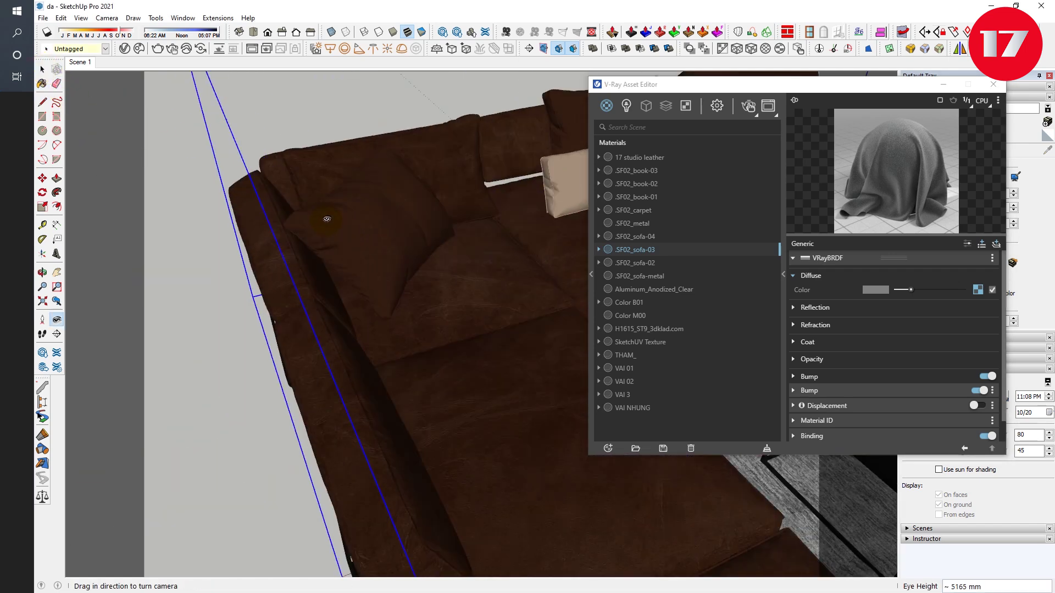
pyautogui.scroll(1, 324, 219)
pyautogui.scroll(2, 343, 365)
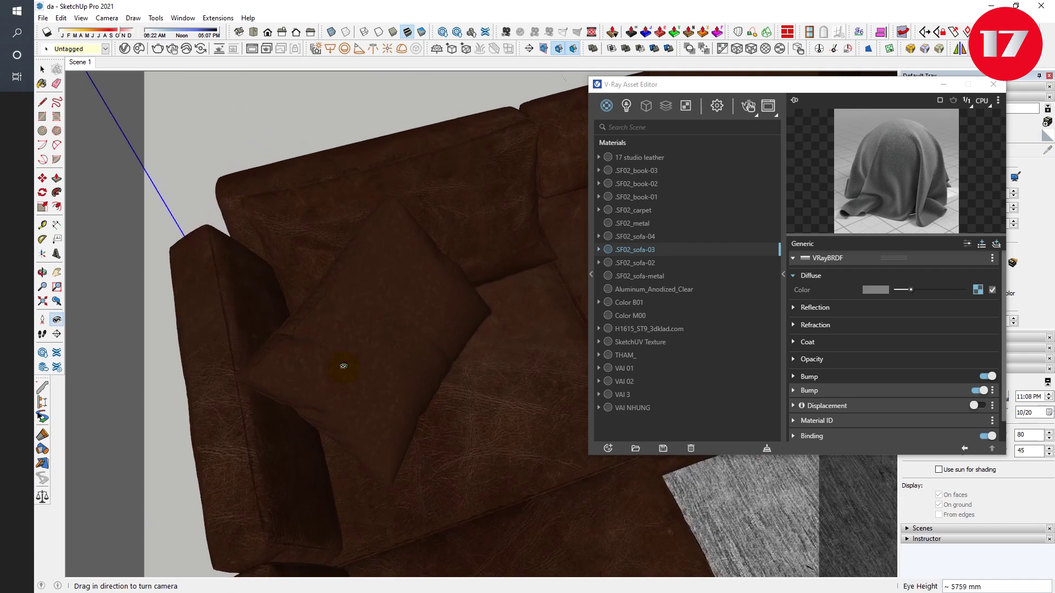
pyautogui.scroll(2, 343, 366)
pyautogui.scroll(2, 407, 396)
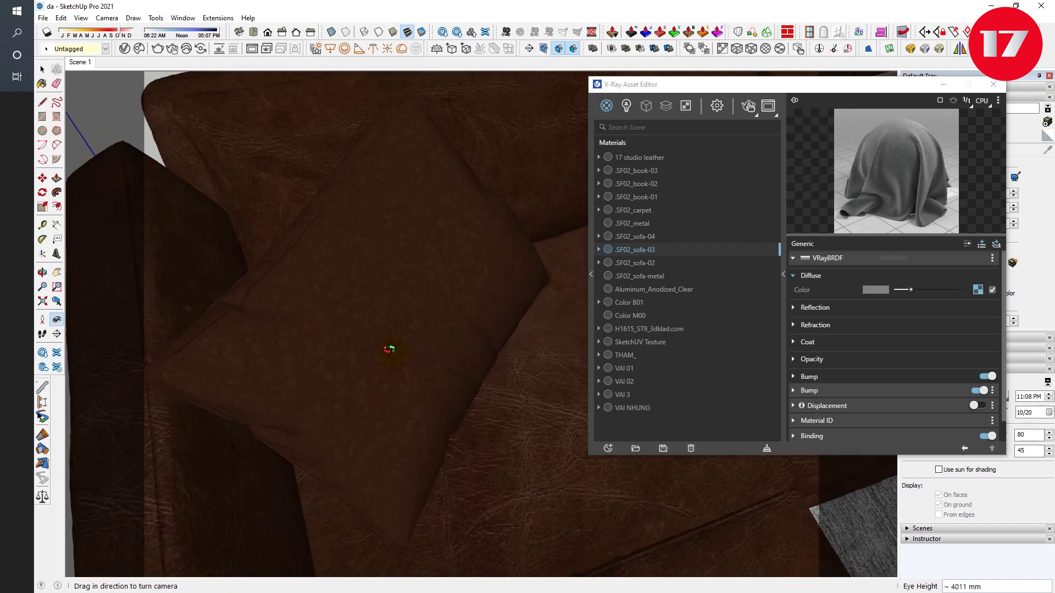
pyautogui.moveTo(389, 348); pyautogui.dragTo(369, 313, button='middle')
# Select the brown pillow and remap its leather texture projection
pyautogui.press('space')
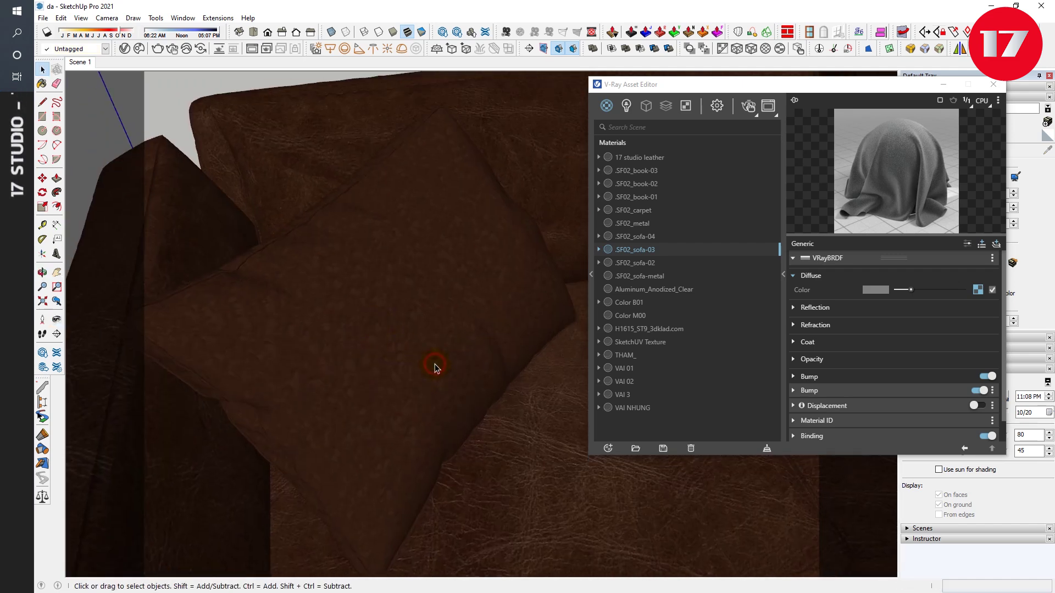
pyautogui.click(435, 365)
pyautogui.doubleClick(420, 267)
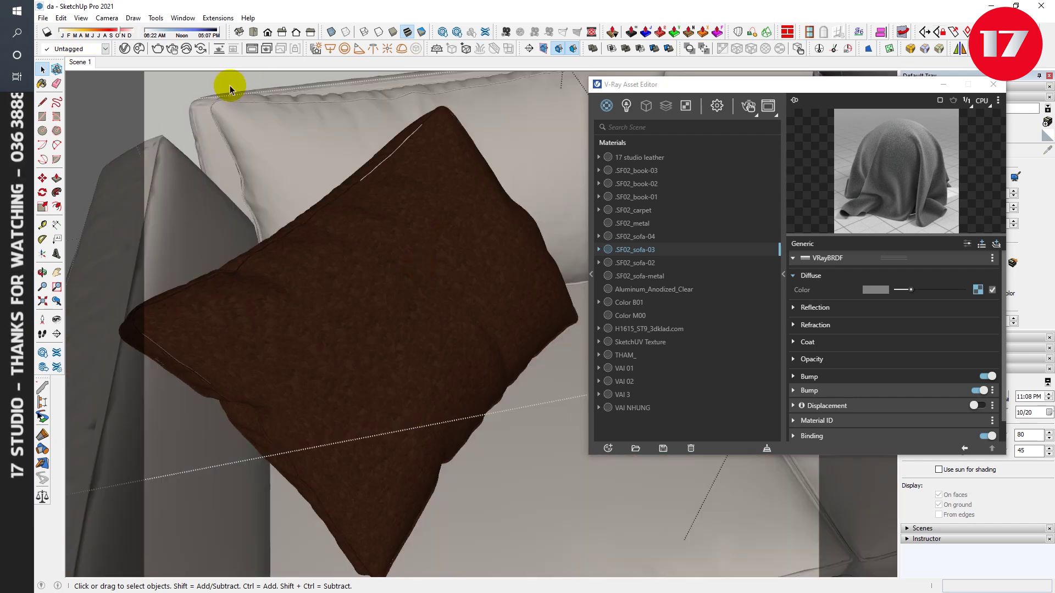
pyautogui.press('Escape')
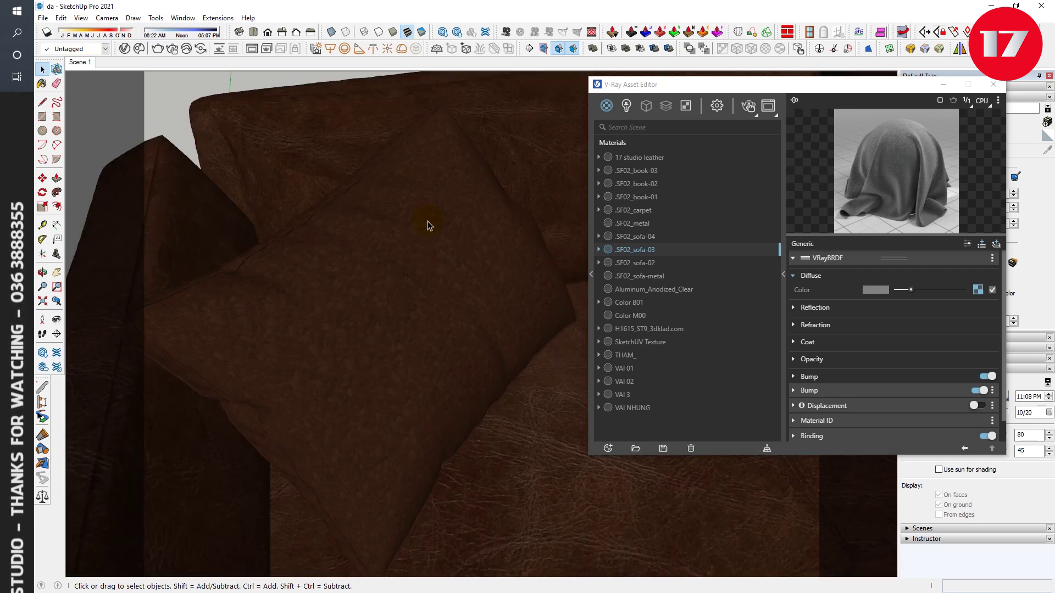
pyautogui.click(429, 225)
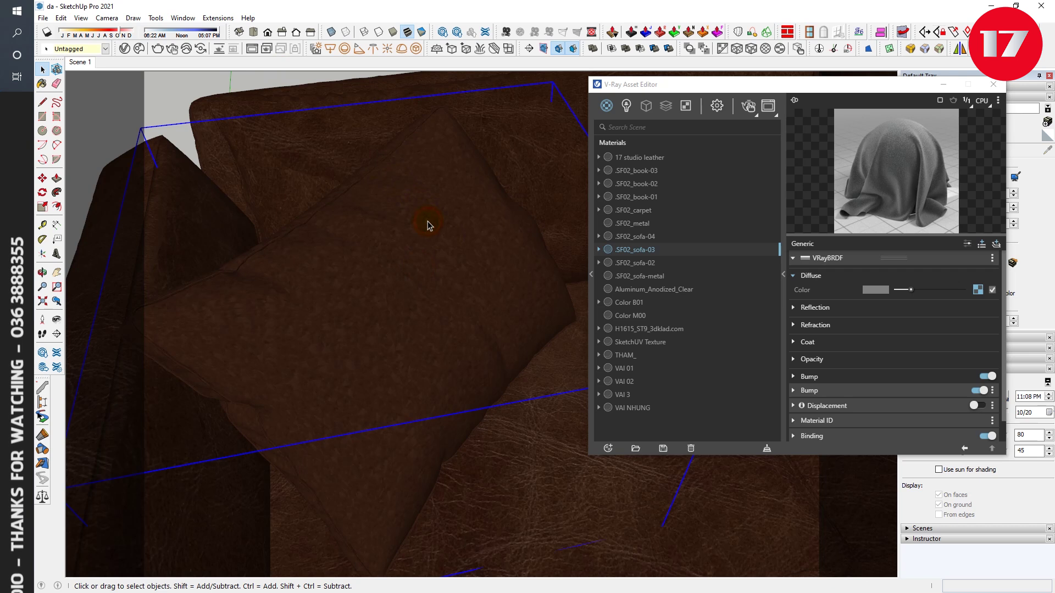
pyautogui.click(736, 49)
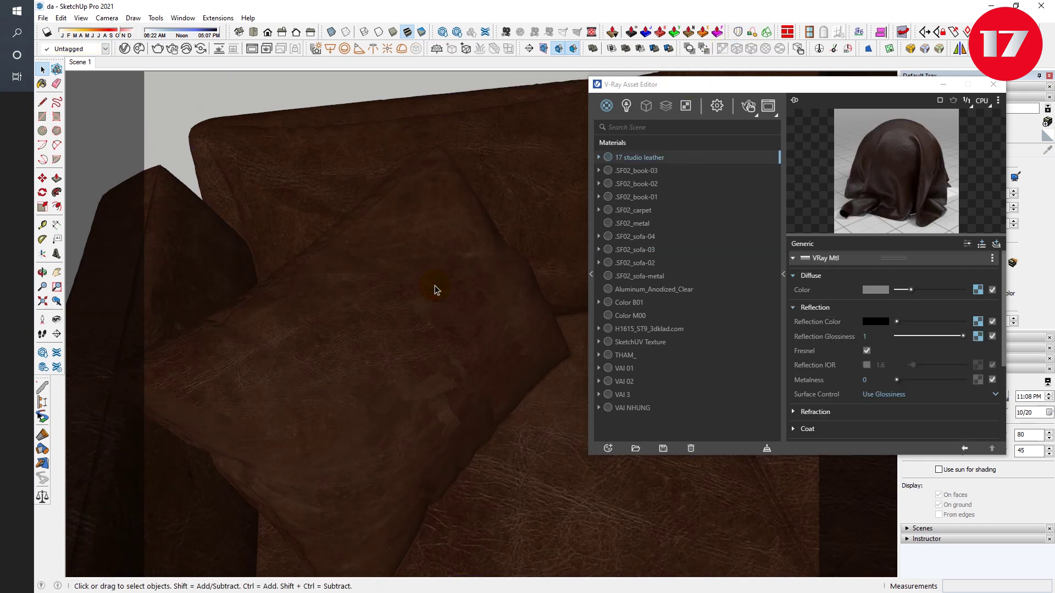
# Orbit and zoom around the sofa to check the pillow's leather grain
pyautogui.moveTo(408, 267)
pyautogui.mouseDown(button='middle')
pyautogui.moveTo(269, 271)
pyautogui.moveTo(349, 259)
pyautogui.mouseUp(button='middle')
pyautogui.scroll(-5, 278, 267)
pyautogui.scroll(-3, 271, 267)
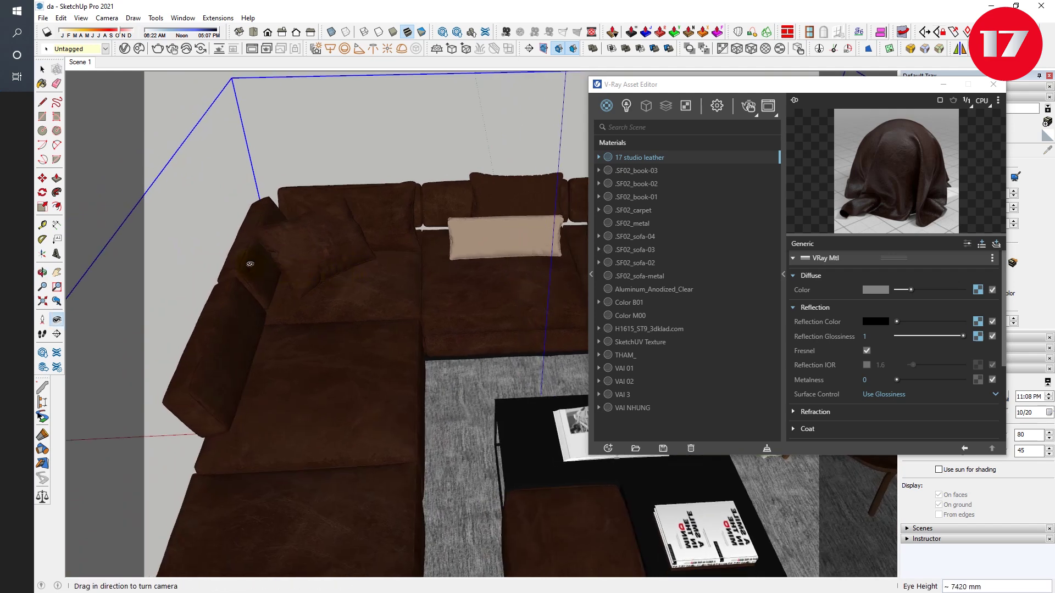
pyautogui.scroll(2, 280, 267)
pyautogui.scroll(2, 283, 265)
pyautogui.scroll(2, 286, 262)
pyautogui.scroll(2, 291, 258)
pyautogui.moveTo(291, 258); pyautogui.dragTo(501, 229, button='middle')
pyautogui.moveTo(279, 240)
pyautogui.mouseDown(button='middle')
pyautogui.moveTo(456, 259)
pyautogui.moveTo(375, 253)
pyautogui.moveTo(284, 301)
pyautogui.mouseUp(button='middle')
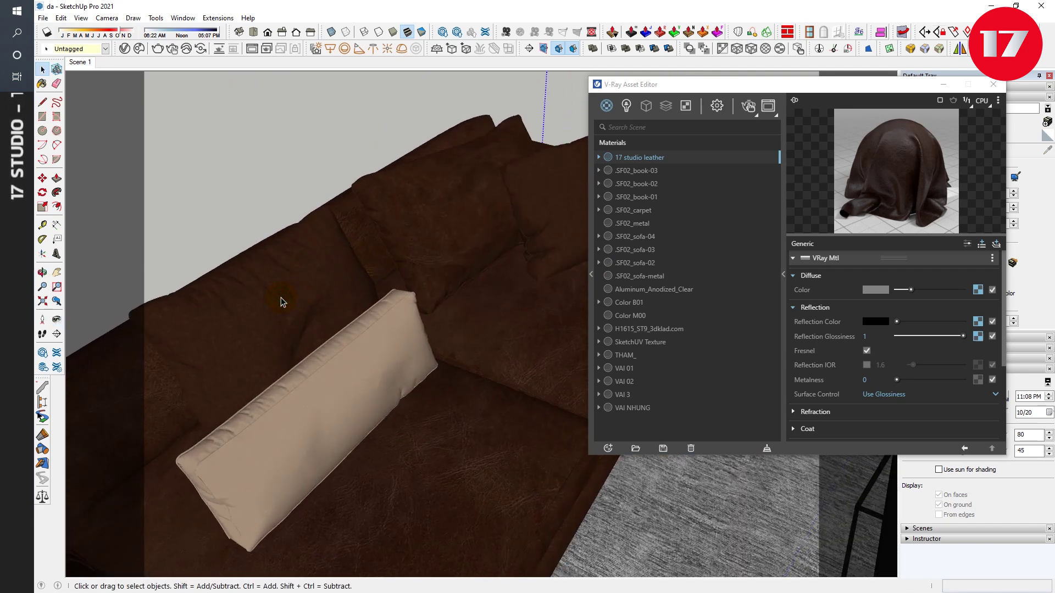
pyautogui.click(297, 290)
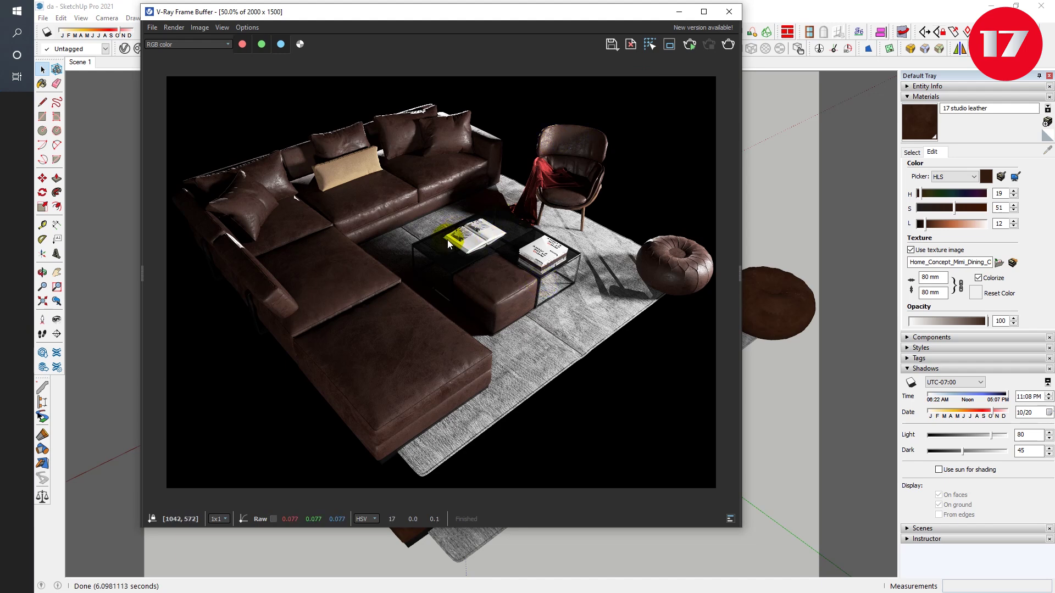
# Zoom and pan the render over the leather chaise, cushions and back pillows
pyautogui.scroll(3, 454, 237)
pyautogui.moveTo(456, 242)
pyautogui.mouseDown(button='middle')
pyautogui.moveTo(661, 334)
pyautogui.moveTo(615, 287)
pyautogui.moveTo(489, 266)
pyautogui.moveTo(553, 310)
pyautogui.moveTo(524, 348)
pyautogui.moveTo(501, 298)
pyautogui.moveTo(514, 319)
pyautogui.moveTo(470, 337)
pyautogui.mouseUp(button='middle')
pyautogui.scroll(1, 501, 297)
pyautogui.scroll(-1, 499, 325)
pyautogui.scroll(1, 462, 328)
pyautogui.scroll(-1, 595, 292)
pyautogui.scroll(1, 596, 302)
pyautogui.moveTo(596, 303)
pyautogui.mouseDown(button='middle')
pyautogui.moveTo(546, 312)
pyautogui.moveTo(502, 288)
pyautogui.moveTo(529, 307)
pyautogui.mouseUp(button='middle')
pyautogui.scroll(-1, 522, 289)
pyautogui.moveTo(558, 259)
pyautogui.mouseDown(button='middle')
pyautogui.moveTo(518, 339)
pyautogui.moveTo(492, 324)
pyautogui.mouseUp(button='middle')
pyautogui.scroll(1, 433, 301)
pyautogui.moveTo(433, 301); pyautogui.dragTo(512, 294, button='middle')
pyautogui.scroll(-1, 512, 308)
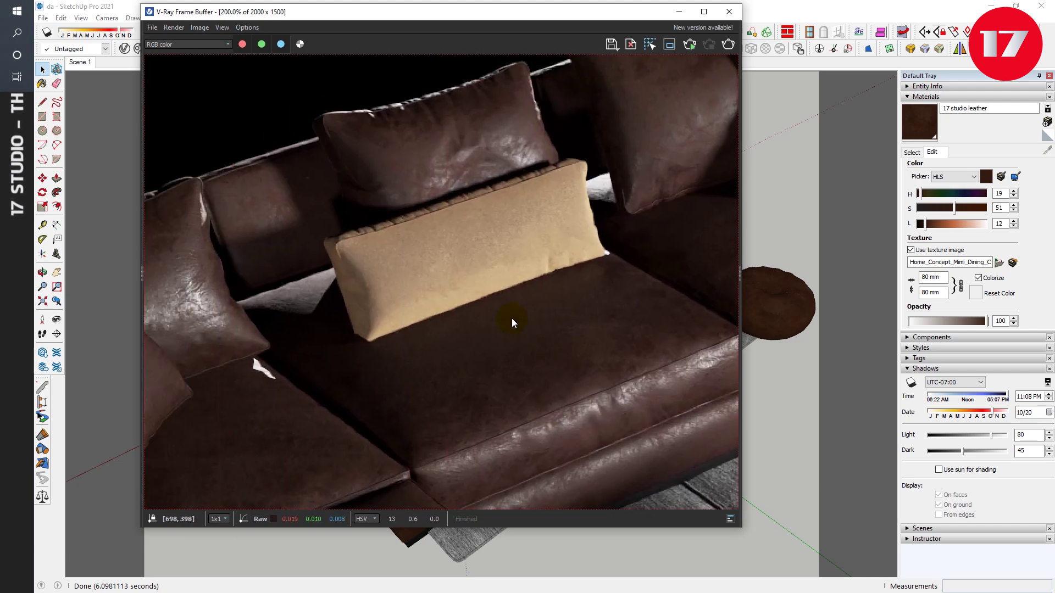
pyautogui.scroll(1, 288, 252)
pyautogui.moveTo(287, 252)
pyautogui.mouseDown(button='middle')
pyautogui.moveTo(386, 286)
pyautogui.moveTo(387, 252)
pyautogui.mouseUp(button='middle')
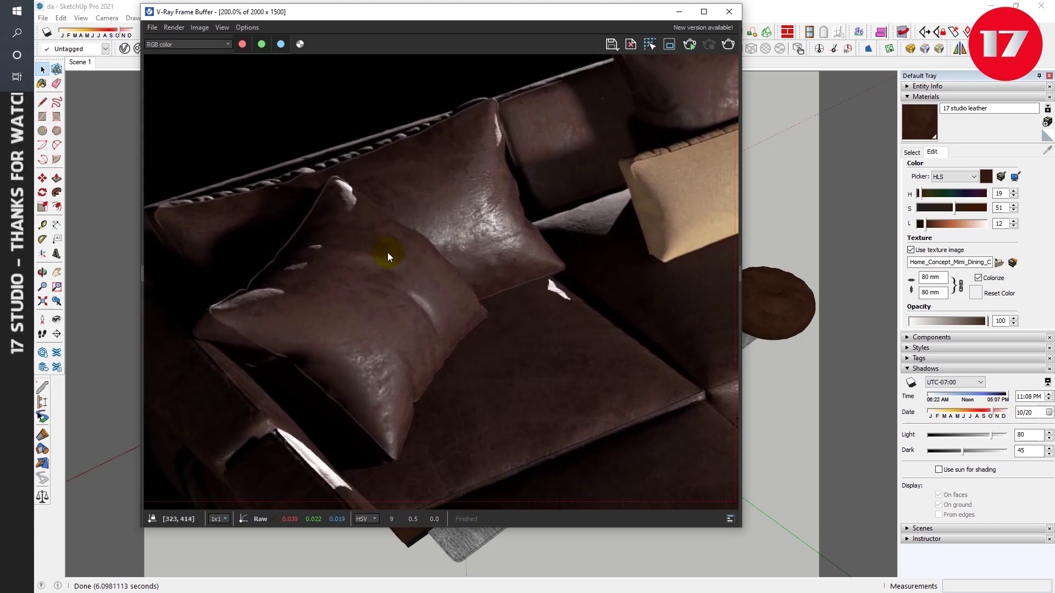
# Pan the render across the coffee table, chair and pouf, then close the render window
pyautogui.scroll(-1, 418, 270)
pyautogui.moveTo(441, 284)
pyautogui.mouseDown(button='middle')
pyautogui.moveTo(393, 238)
pyautogui.moveTo(368, 274)
pyautogui.mouseUp(button='middle')
pyautogui.scroll(-2, 472, 285)
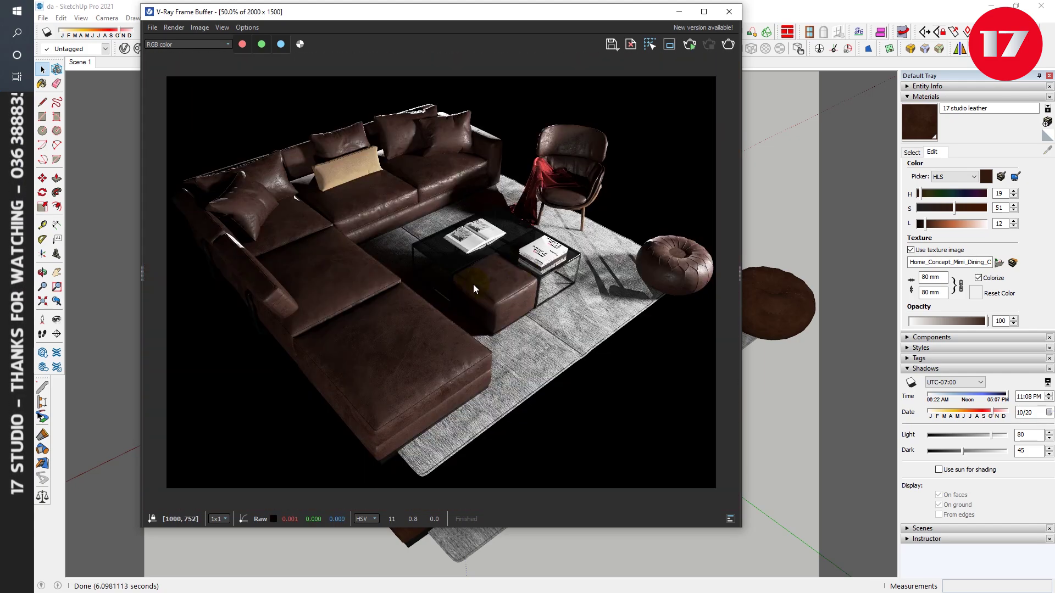
pyautogui.scroll(3, 576, 150)
pyautogui.scroll(-1, 556, 244)
pyautogui.moveTo(556, 243)
pyautogui.mouseDown(button='middle')
pyautogui.moveTo(499, 216)
pyautogui.moveTo(502, 254)
pyautogui.mouseUp(button='middle')
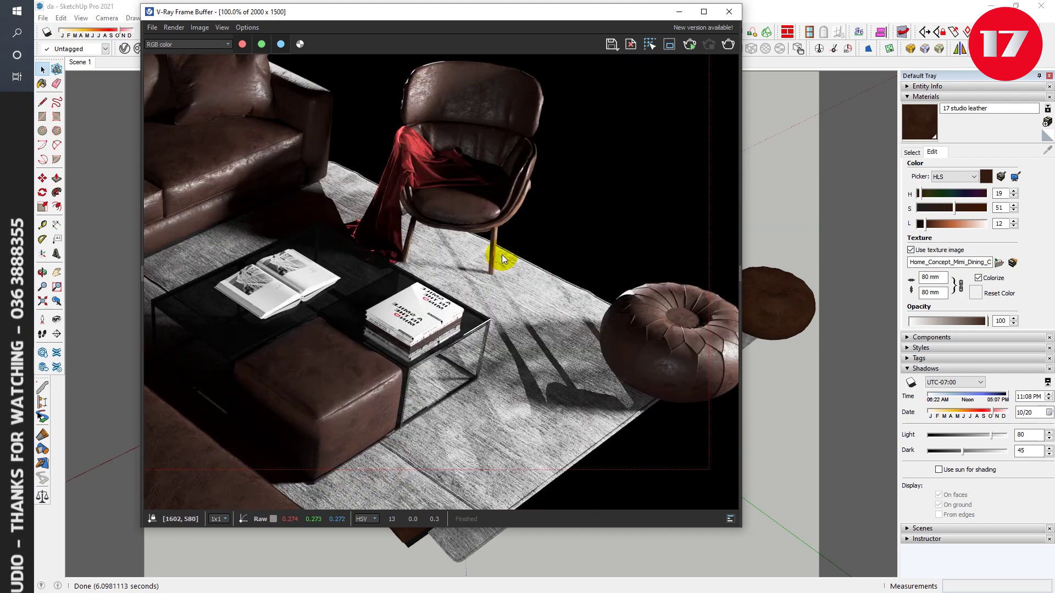
pyautogui.scroll(2, 644, 299)
pyautogui.scroll(-2, 644, 299)
pyautogui.scroll(1, 378, 285)
pyautogui.moveTo(378, 285); pyautogui.dragTo(416, 285, button='middle')
pyautogui.scroll(-1, 507, 309)
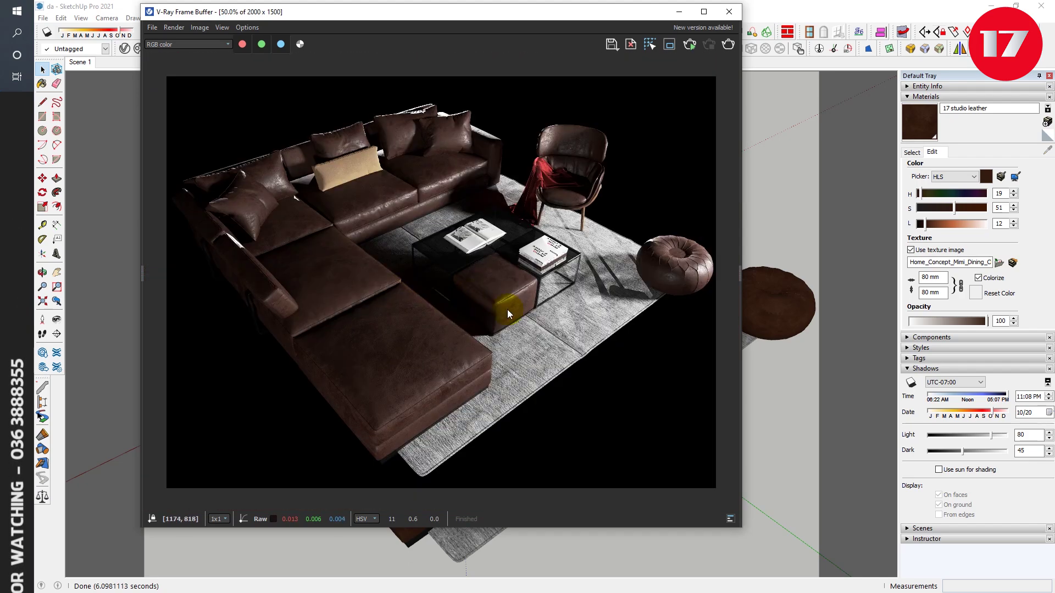
pyautogui.scroll(1, 335, 215)
pyautogui.moveTo(335, 215); pyautogui.dragTo(432, 270, button='middle')
pyautogui.scroll(-2, 432, 271)
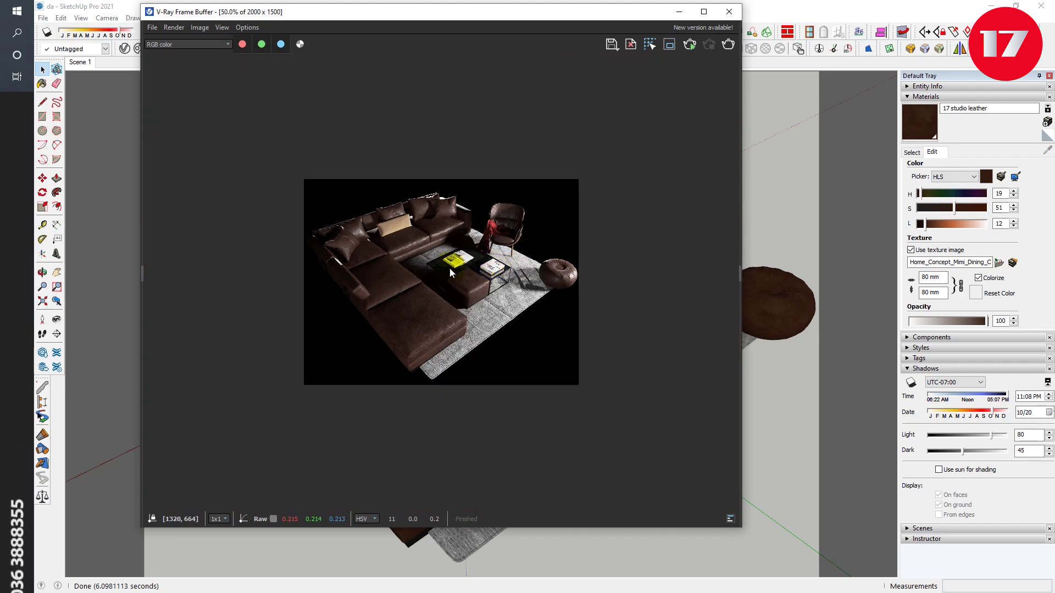
pyautogui.scroll(1, 680, 124)
pyautogui.click(727, 14)
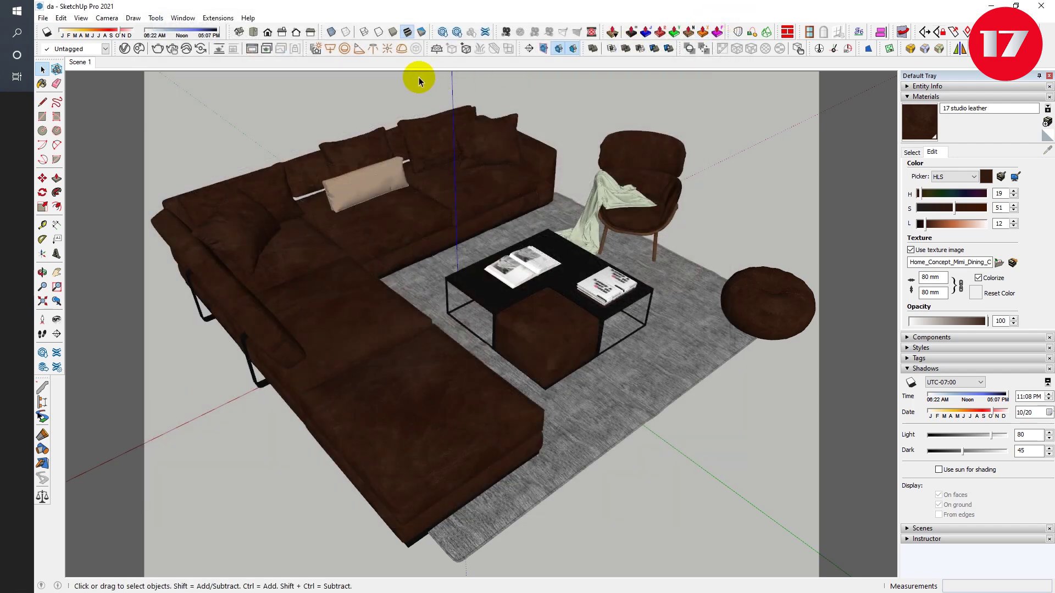
# Clear the leather texture from 17 studio leather's diffuse colour in the V-Ray Asset Editor
pyautogui.click(126, 49)
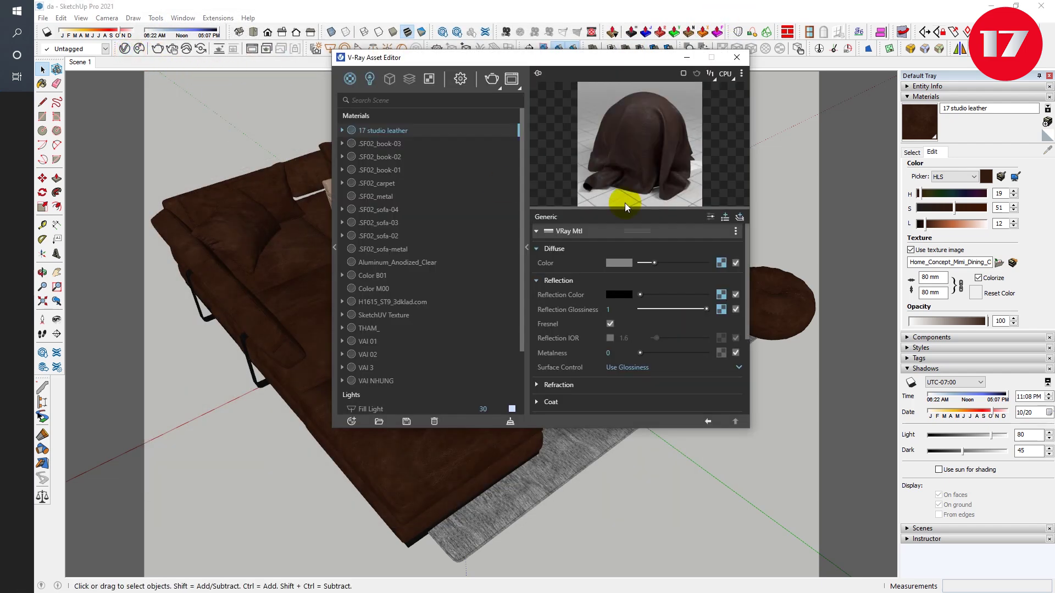
pyautogui.rightClick(722, 264)
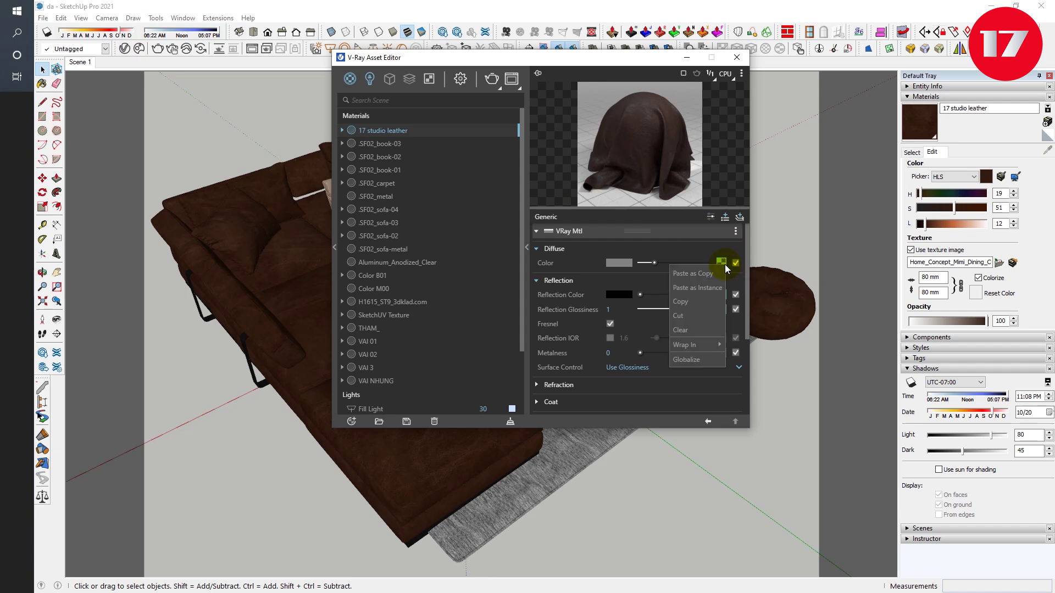
pyautogui.click(697, 329)
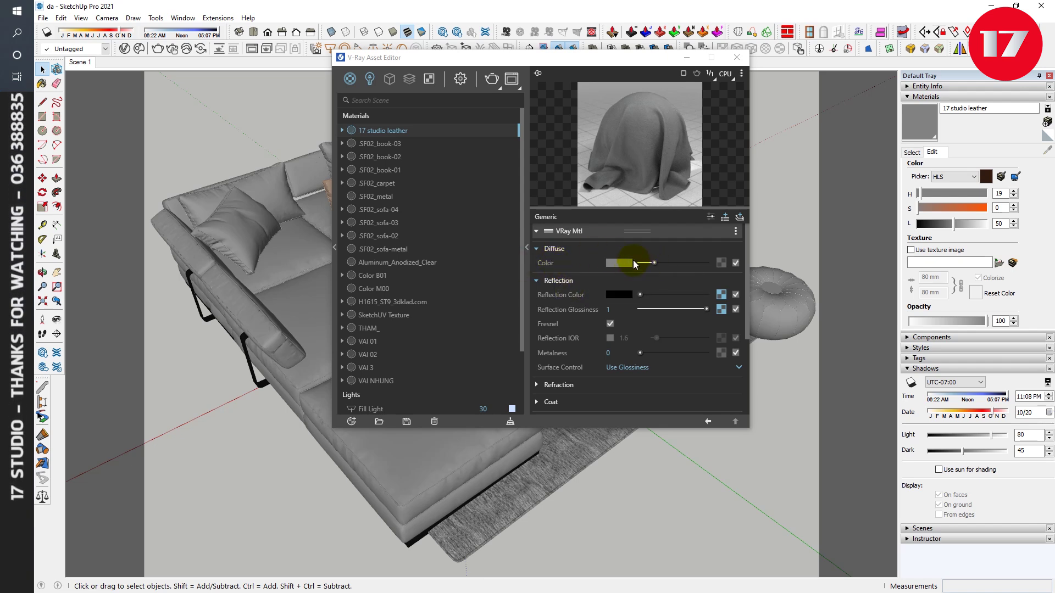
# Set the leather's diffuse colour to a saturated orange-red in the V-Ray Color Picker
pyautogui.click(617, 262)
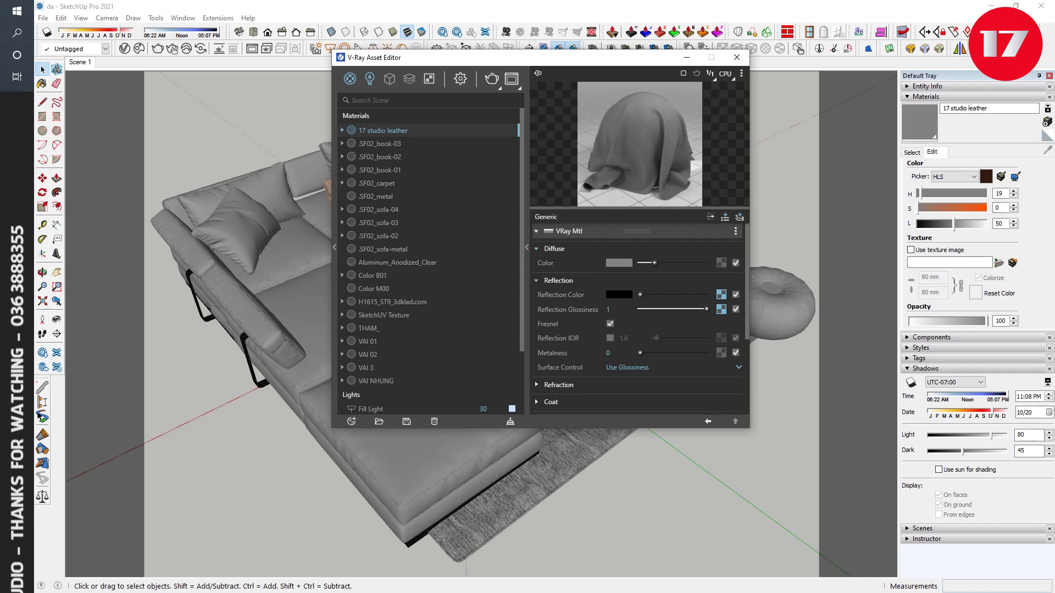
pyautogui.click(556, 190)
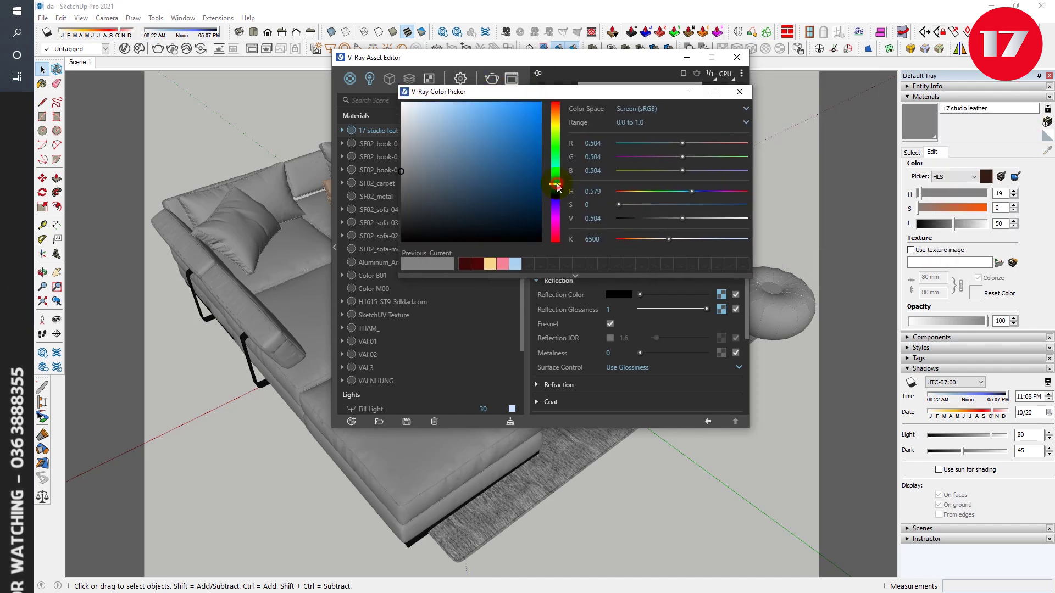
pyautogui.moveTo(559, 189); pyautogui.dragTo(556, 109)
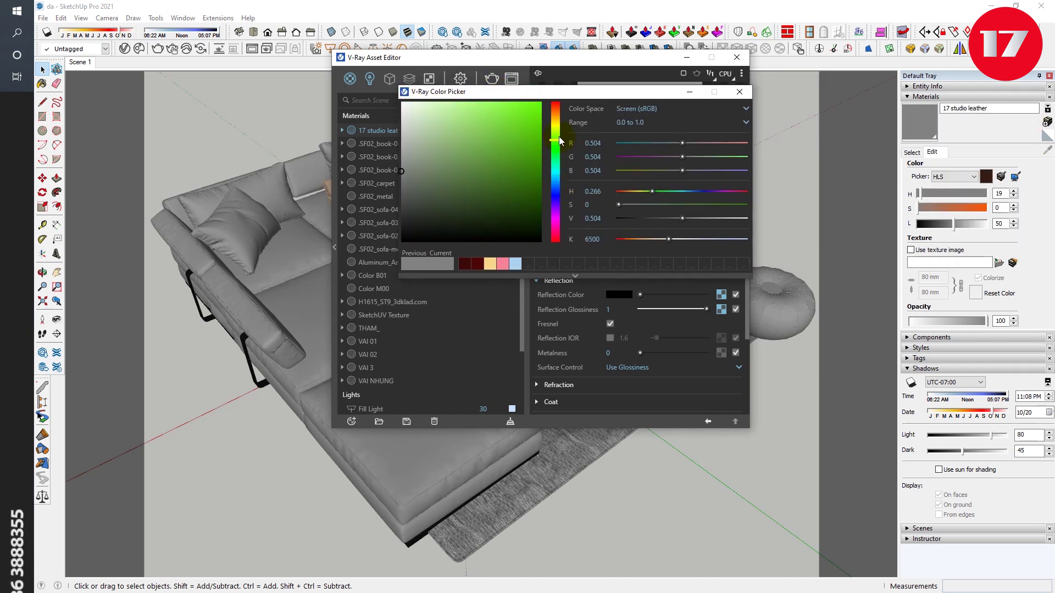
pyautogui.click(528, 117)
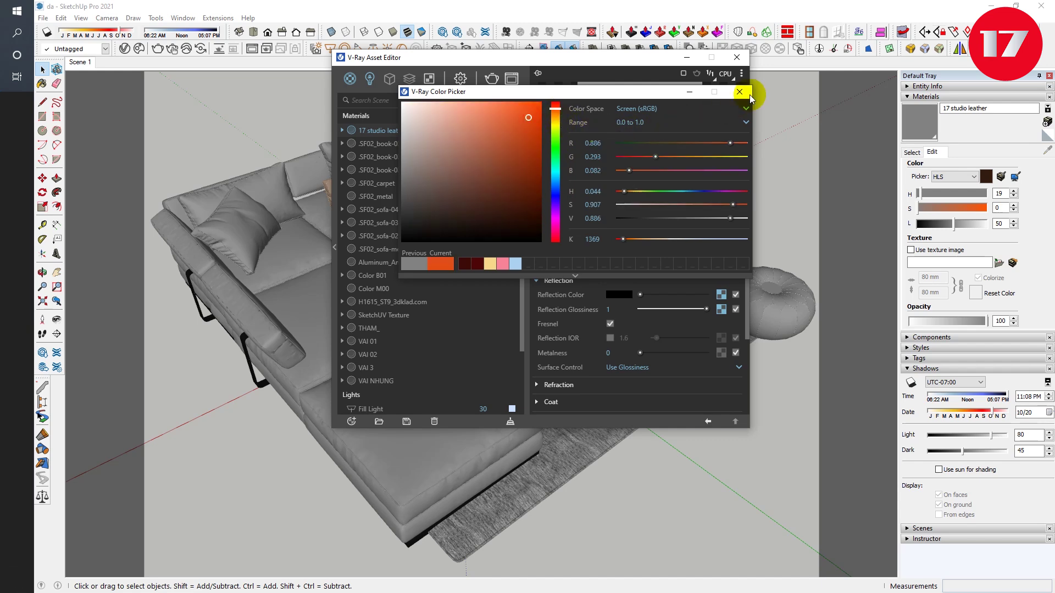
pyautogui.click(740, 92)
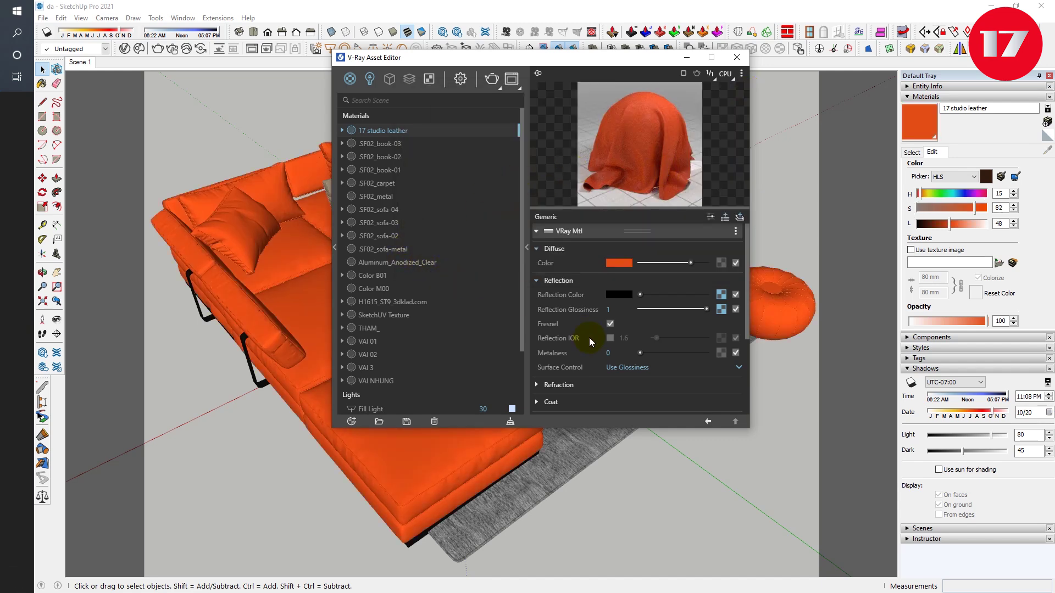
# Darken the diffuse colour's red to a deep rust orange
pyautogui.moveTo(570, 429); pyautogui.dragTo(571, 552)
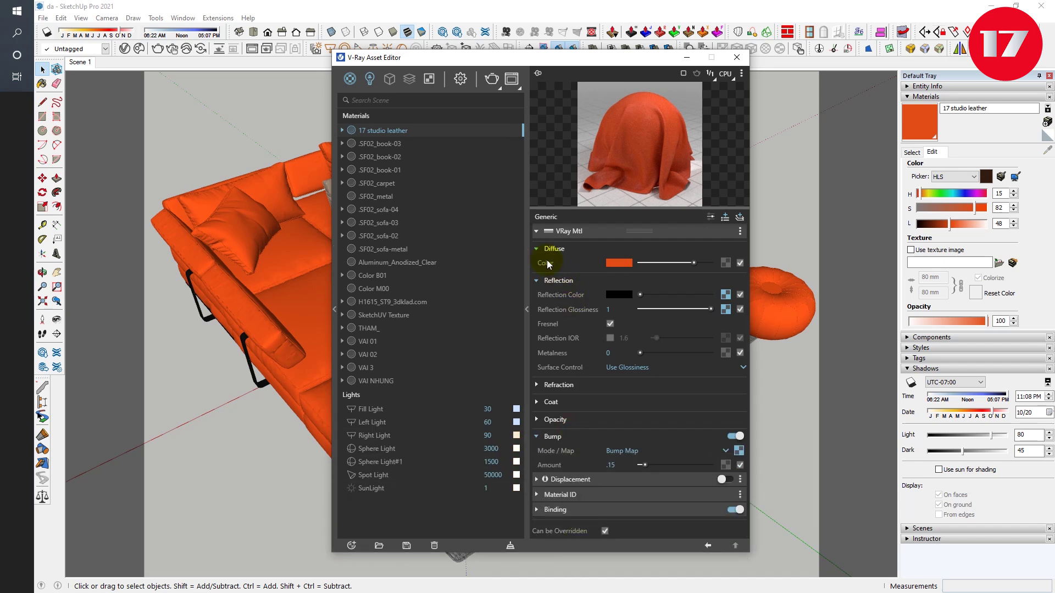
pyautogui.click(624, 263)
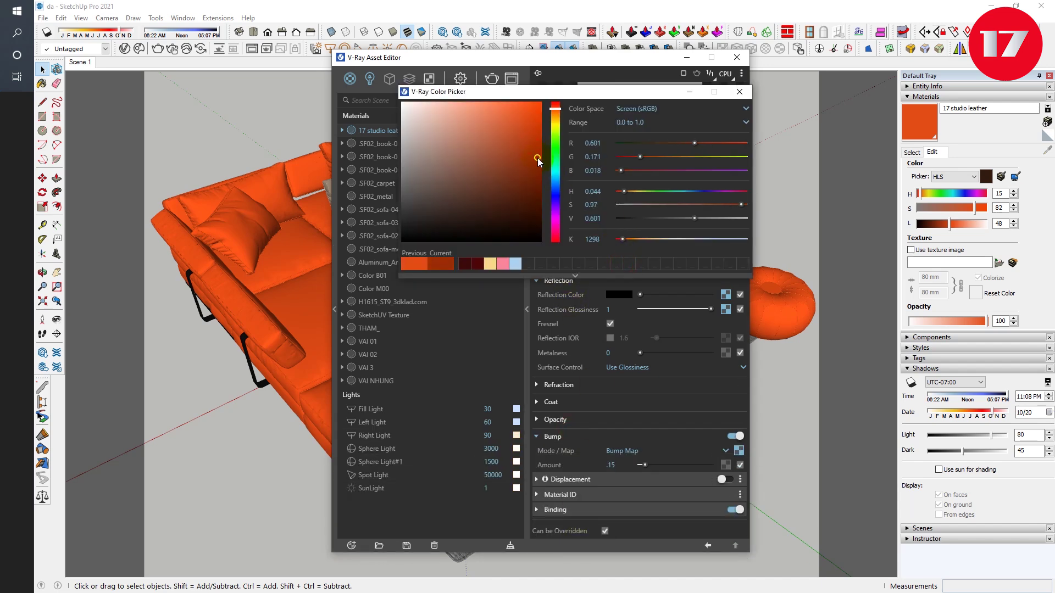
pyautogui.click(681, 199)
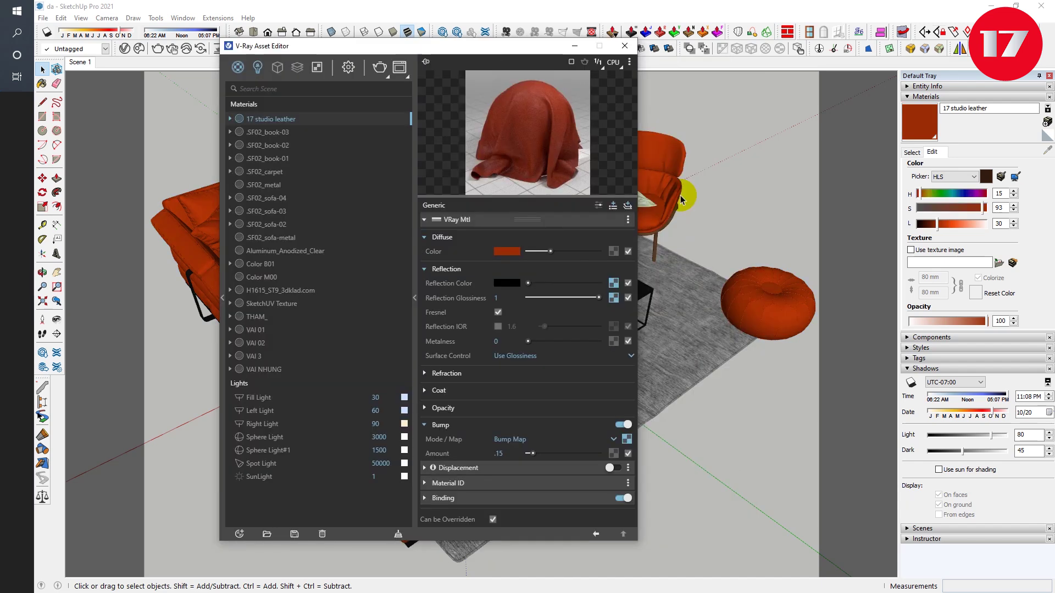
# Change the reflection colour texture's colour space to Screen Space (sRGB)
pyautogui.click(613, 284)
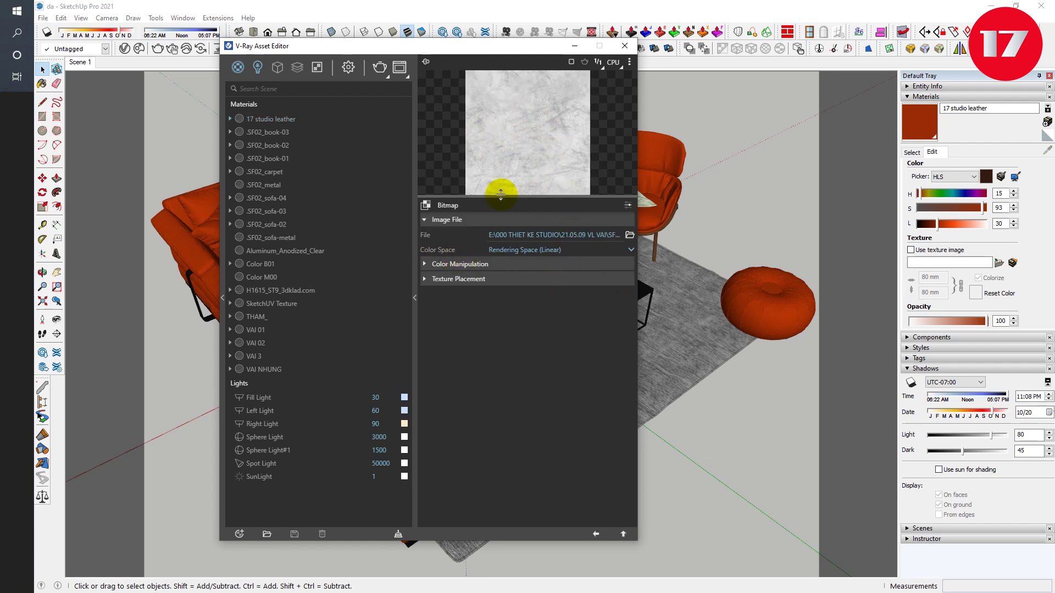
pyautogui.click(525, 250)
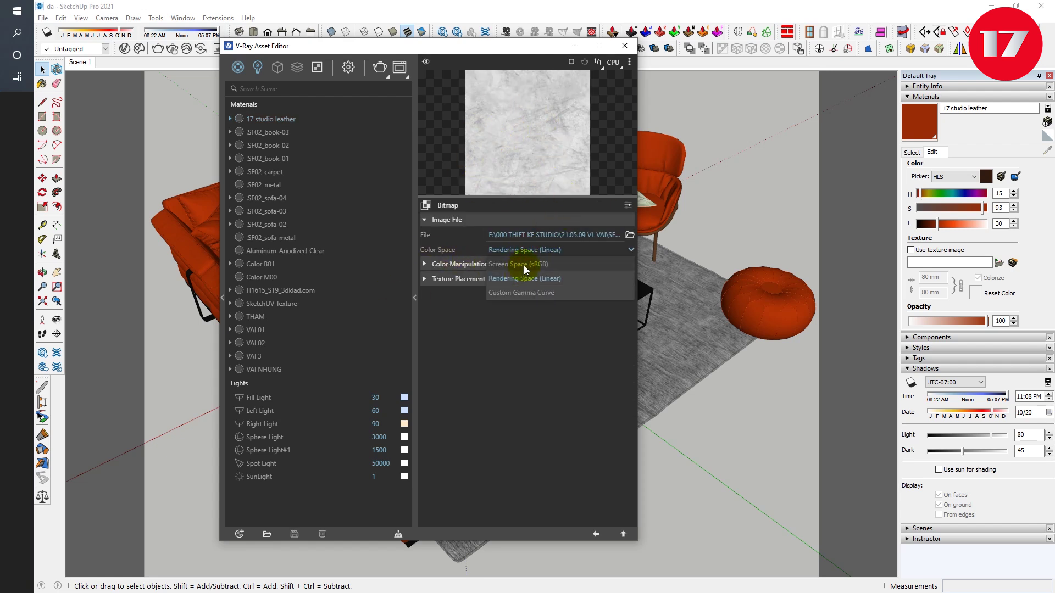
pyautogui.click(527, 263)
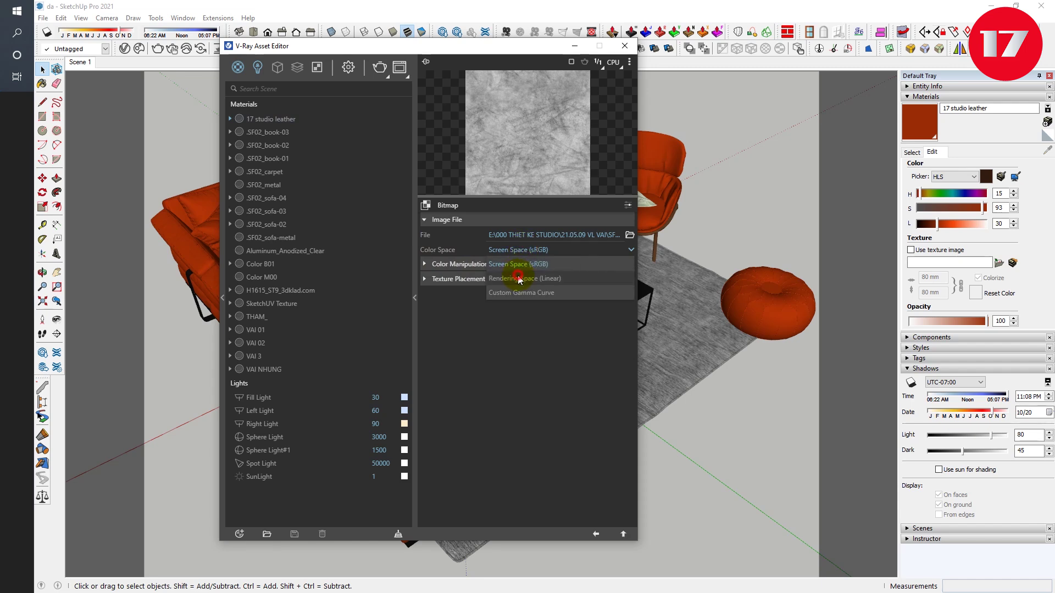
pyautogui.click(517, 275)
pyautogui.click(600, 535)
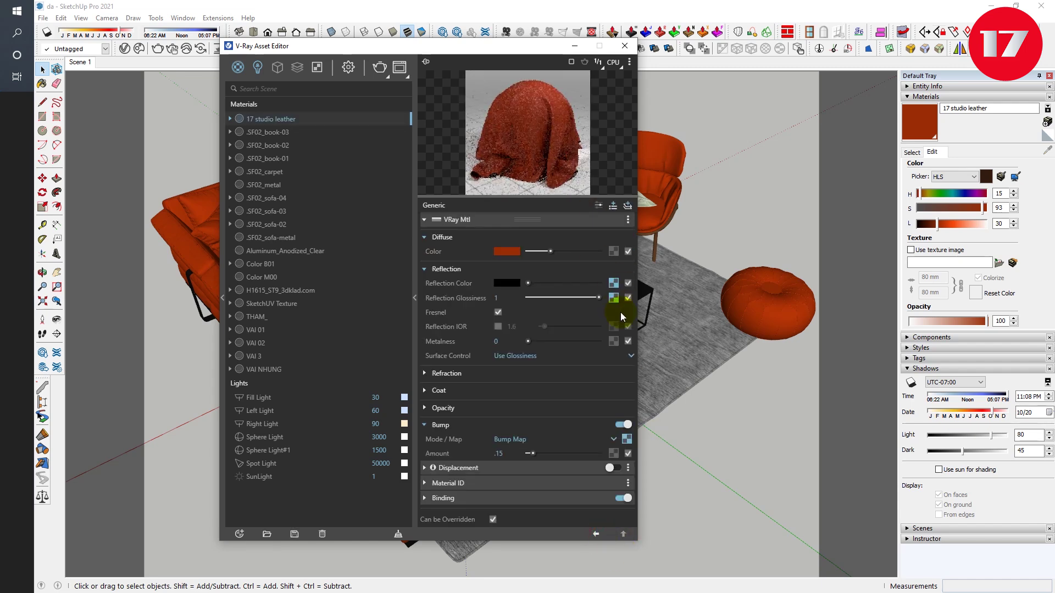
# Check the reflection glossiness and bump texture maps, then render the red leather scene
pyautogui.click(614, 298)
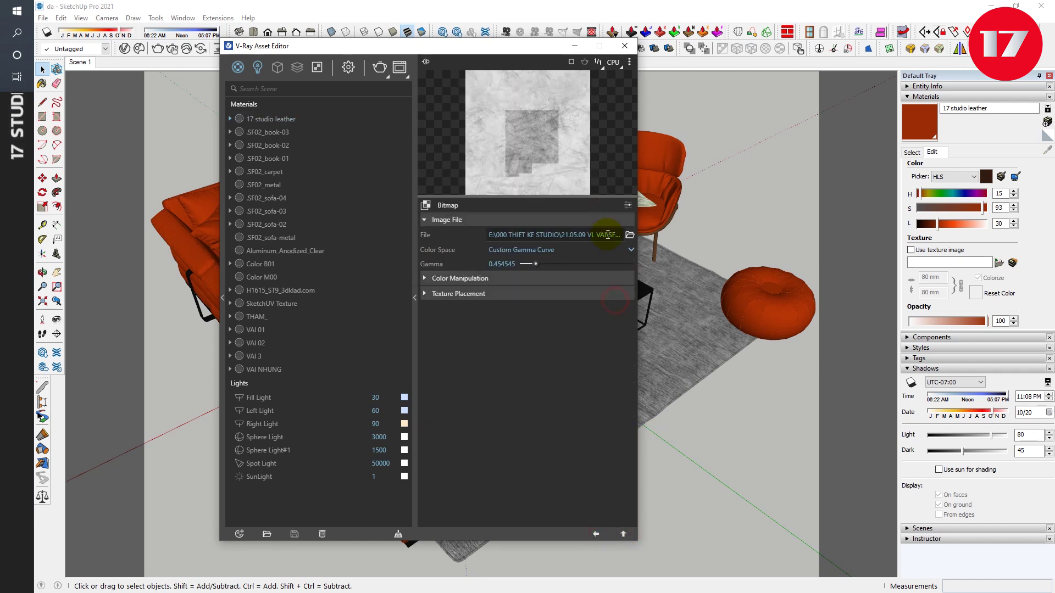
pyautogui.click(595, 534)
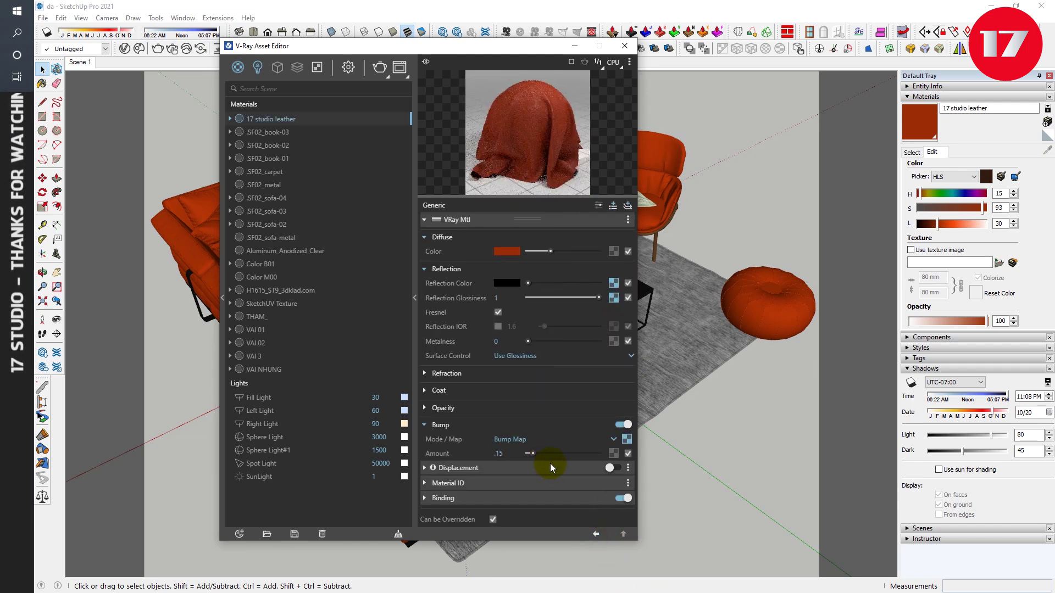
pyautogui.click(626, 439)
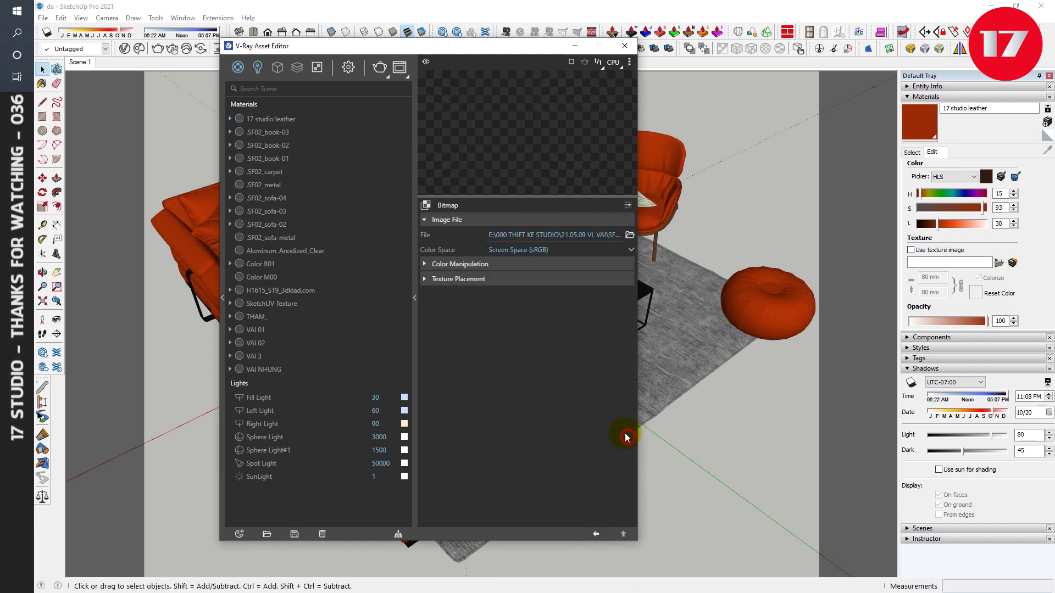
pyautogui.click(596, 533)
pyautogui.click(380, 67)
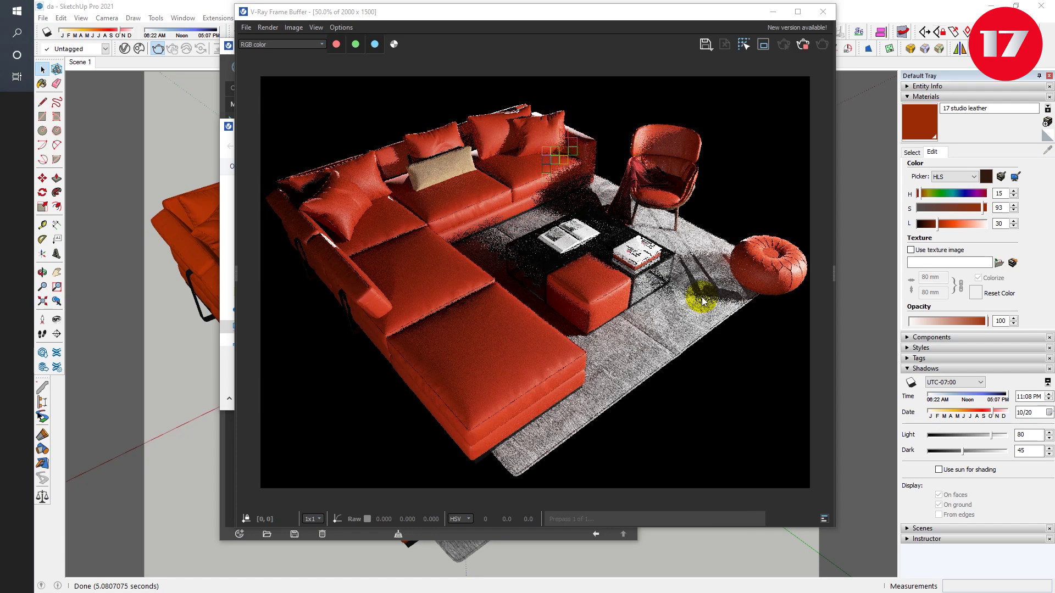
# Zoom and pan the finished render to inspect the red-orange leather on sofa, ottoman and armchair
pyautogui.scroll(2, 417, 286)
pyautogui.moveTo(436, 307)
pyautogui.mouseDown(button='middle')
pyautogui.moveTo(589, 371)
pyautogui.moveTo(555, 365)
pyautogui.mouseUp(button='middle')
pyautogui.scroll(2, 526, 328)
pyautogui.scroll(-1, 526, 327)
pyautogui.moveTo(540, 317); pyautogui.dragTo(585, 347, button='middle')
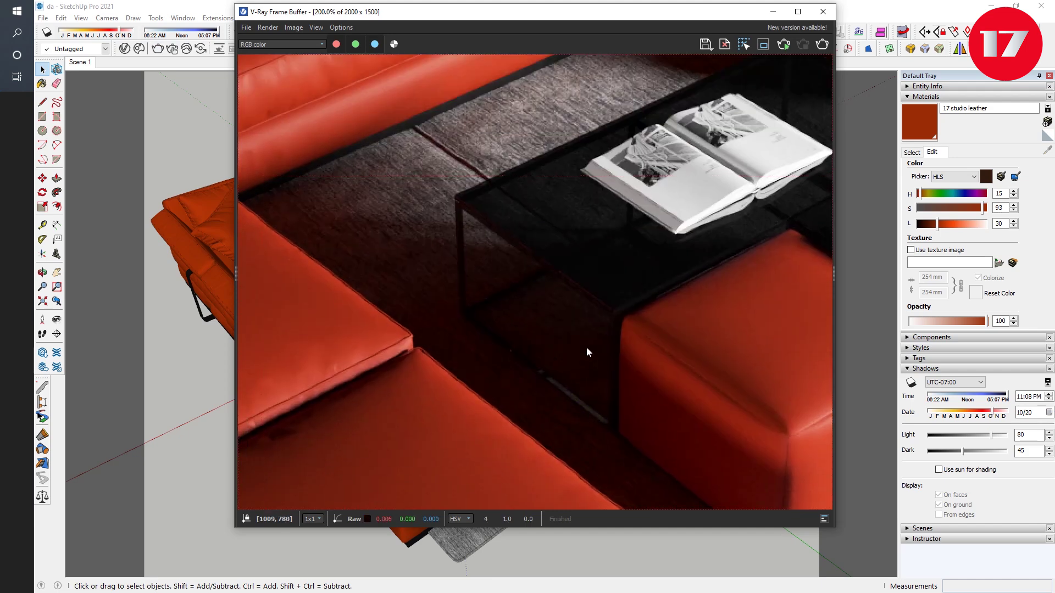
pyautogui.scroll(-2, 453, 200)
pyautogui.moveTo(452, 200)
pyautogui.mouseDown(button='middle')
pyautogui.moveTo(378, 371)
pyautogui.moveTo(692, 419)
pyautogui.moveTo(560, 365)
pyautogui.moveTo(502, 259)
pyautogui.moveTo(374, 222)
pyautogui.moveTo(574, 216)
pyautogui.moveTo(506, 266)
pyautogui.moveTo(572, 278)
pyautogui.moveTo(577, 246)
pyautogui.mouseUp(button='middle')
pyautogui.scroll(2, 378, 370)
pyautogui.scroll(1, 502, 259)
pyautogui.scroll(-1, 376, 226)
pyautogui.scroll(-1, 506, 266)
pyautogui.scroll(1, 533, 380)
pyautogui.moveTo(532, 380)
pyautogui.mouseDown(button='middle')
pyautogui.moveTo(638, 348)
pyautogui.moveTo(399, 331)
pyautogui.moveTo(643, 236)
pyautogui.moveTo(624, 279)
pyautogui.mouseUp(button='middle')
pyautogui.scroll(-2, 625, 279)
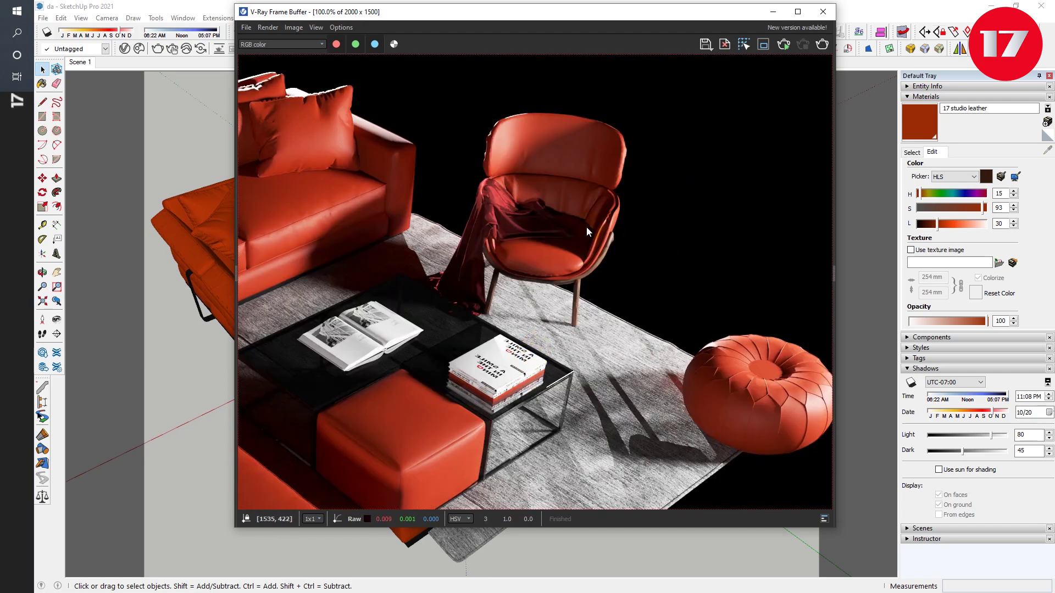
pyautogui.scroll(2, 587, 257)
pyautogui.moveTo(587, 239)
pyautogui.mouseDown(button='middle')
pyautogui.moveTo(606, 291)
pyautogui.moveTo(695, 295)
pyautogui.mouseUp(button='middle')
pyautogui.scroll(-1, 605, 292)
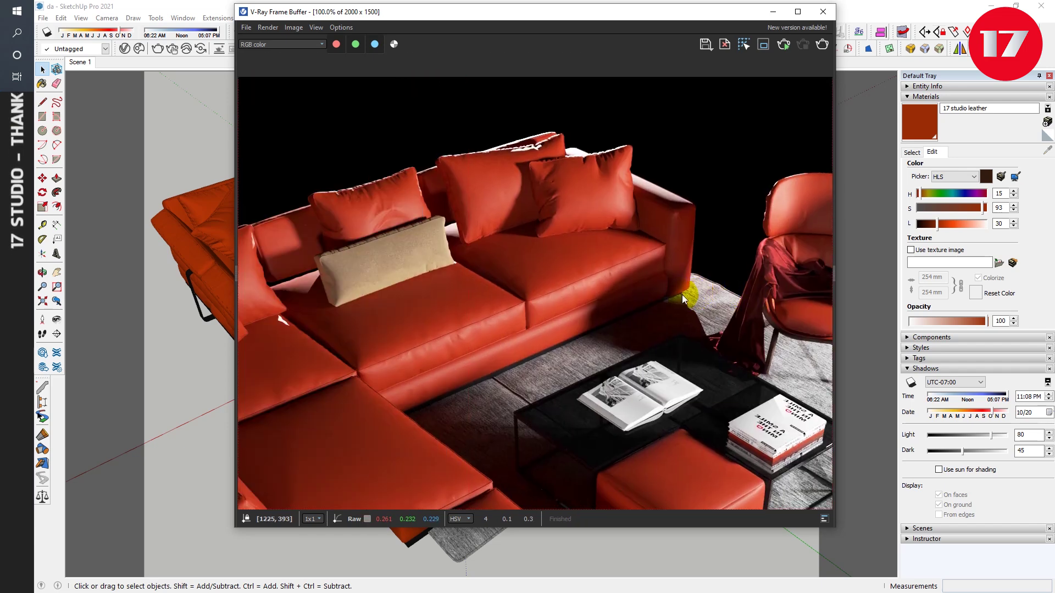
pyautogui.scroll(-1, 661, 293)
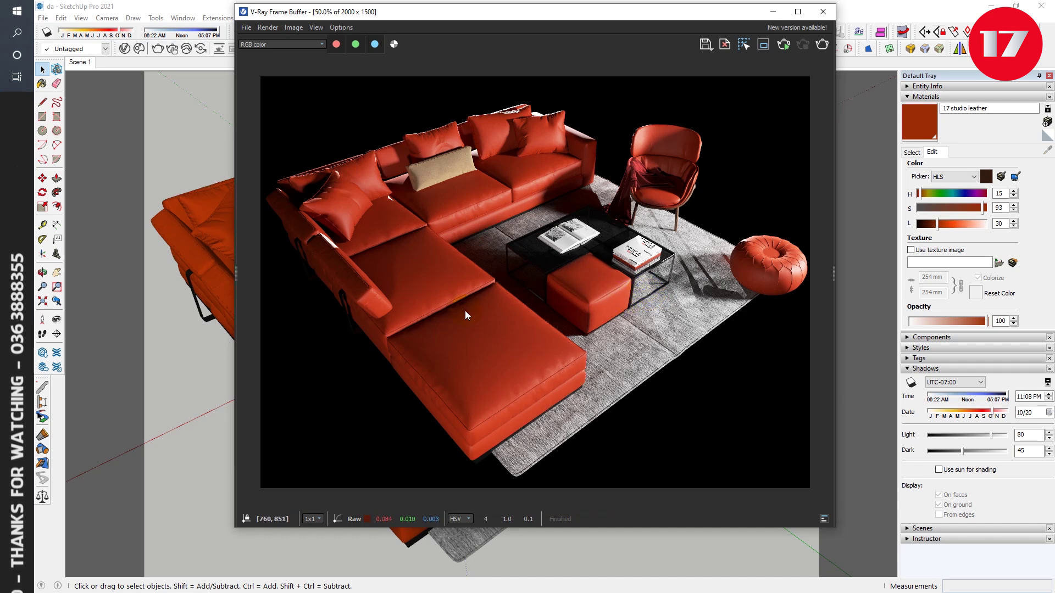
pyautogui.scroll(1, 531, 379)
pyautogui.moveTo(421, 140); pyautogui.dragTo(513, 265, button='middle')
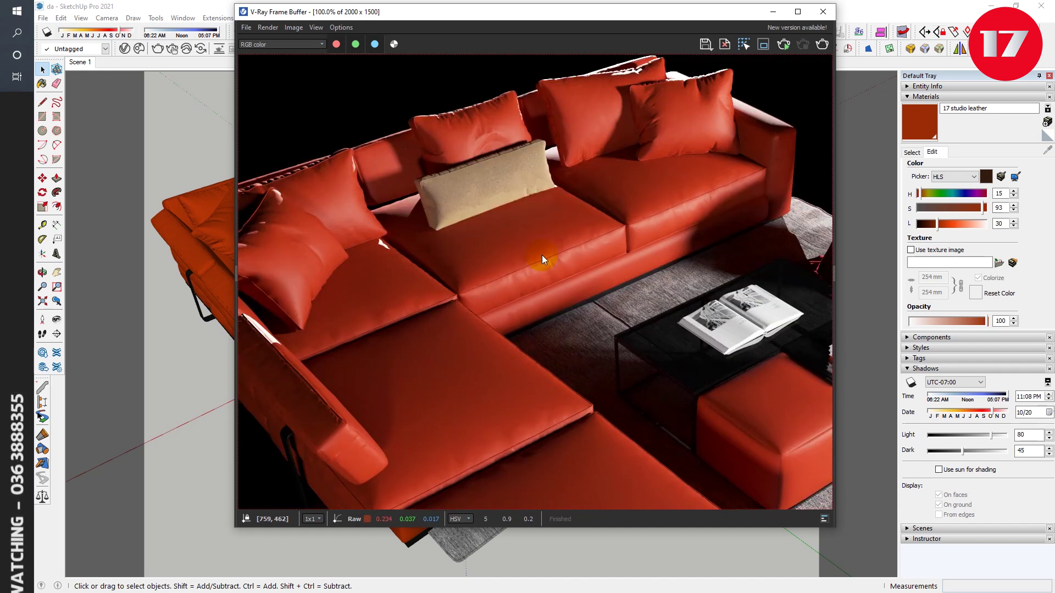
pyautogui.scroll(-1, 542, 255)
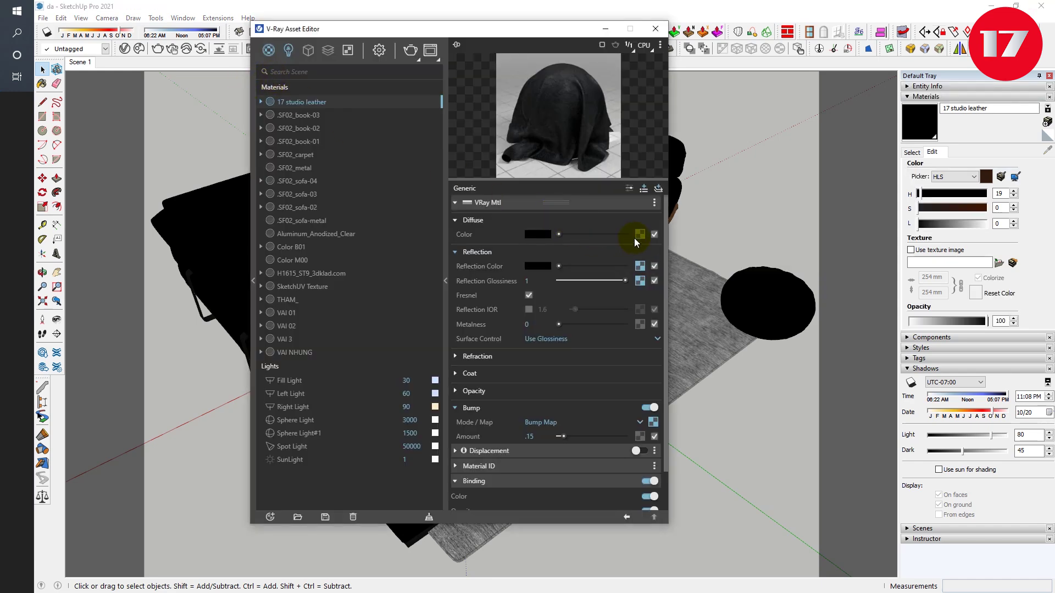
# Apply a Falloff map to the 17 studio leather's diffuse colour
pyautogui.click(640, 235)
pyautogui.scroll(-3, 623, 387)
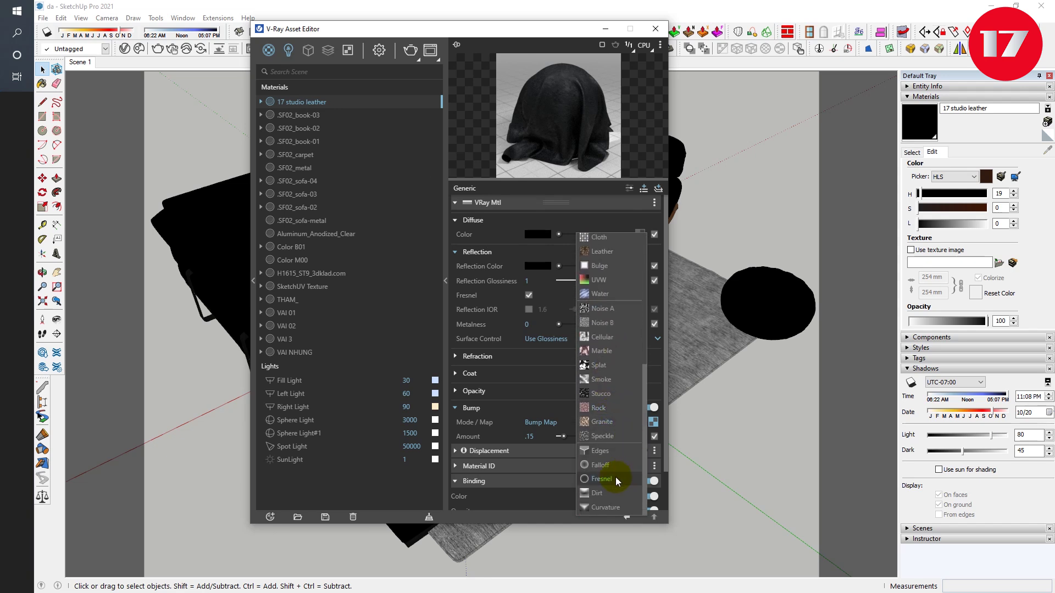
pyautogui.scroll(3, 620, 465)
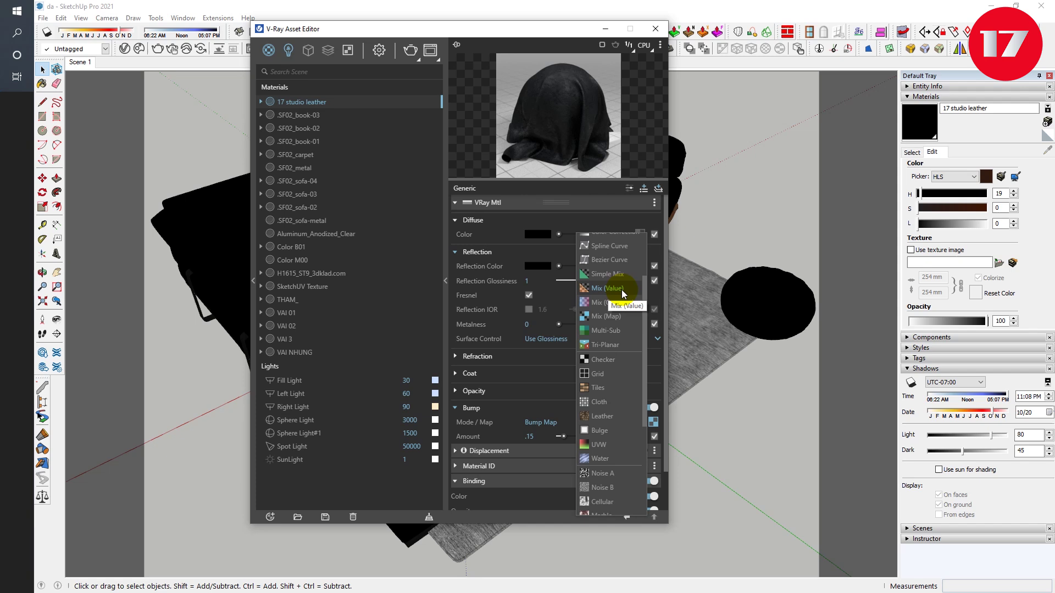
pyautogui.scroll(-2, 608, 463)
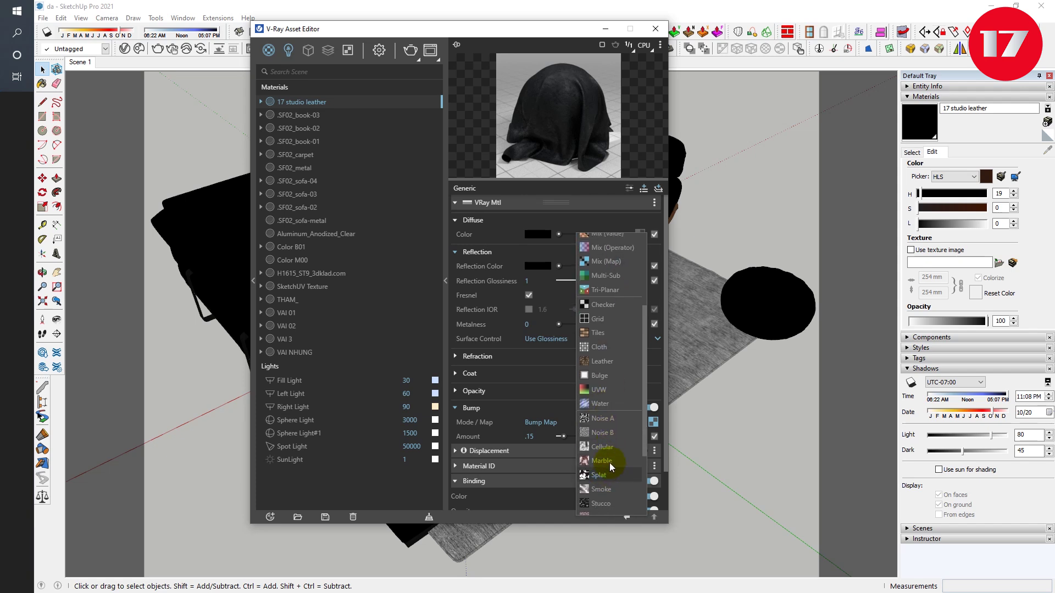
pyautogui.scroll(-3, 607, 469)
pyautogui.click(604, 466)
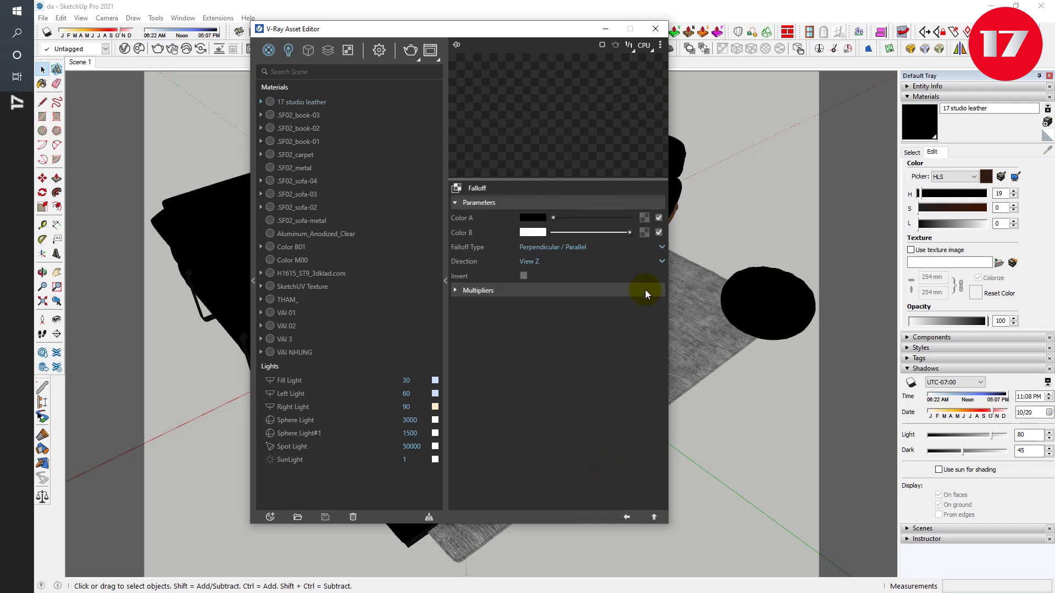
pyautogui.click(643, 218)
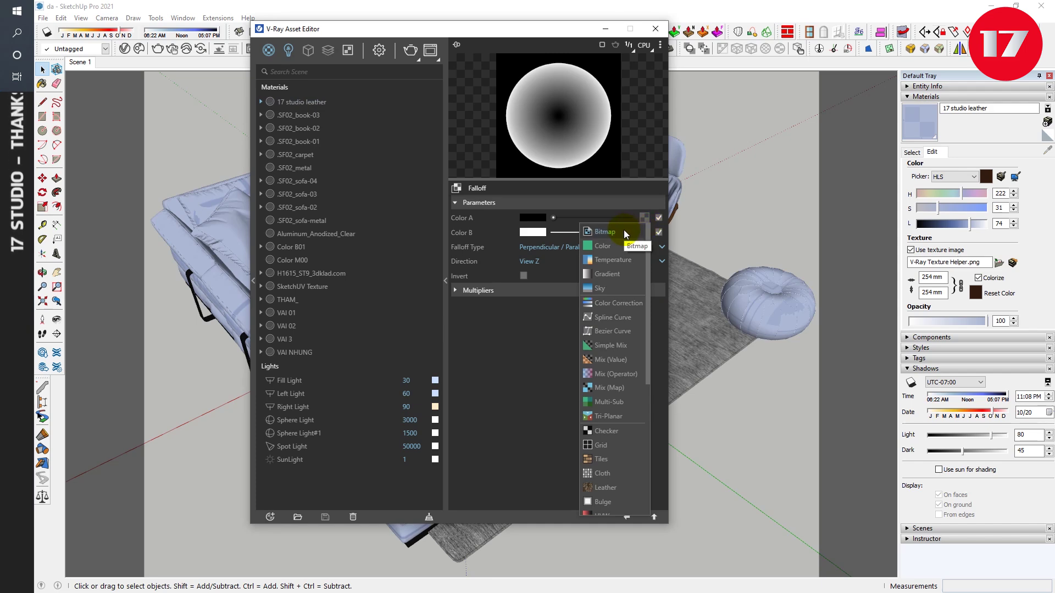
# Load the Tobacco leather texture as a bitmap into the Falloff's Color A
pyautogui.click(624, 230)
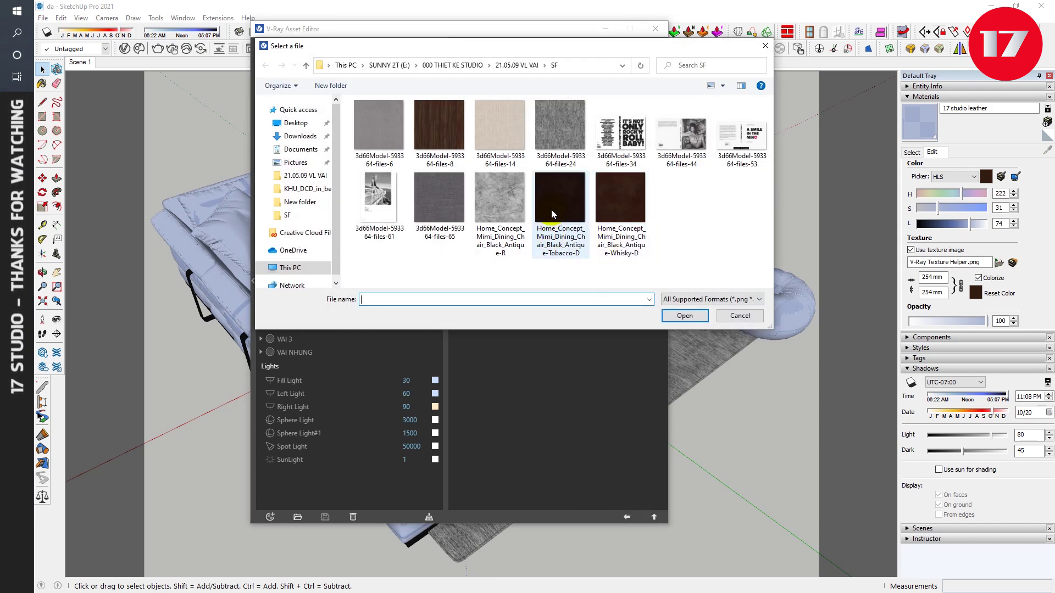
pyautogui.doubleClick(544, 234)
pyautogui.click(627, 518)
# Load a leather bitmap into Color B with Rendering Space (Linear) colour space
pyautogui.click(643, 232)
pyautogui.click(631, 243)
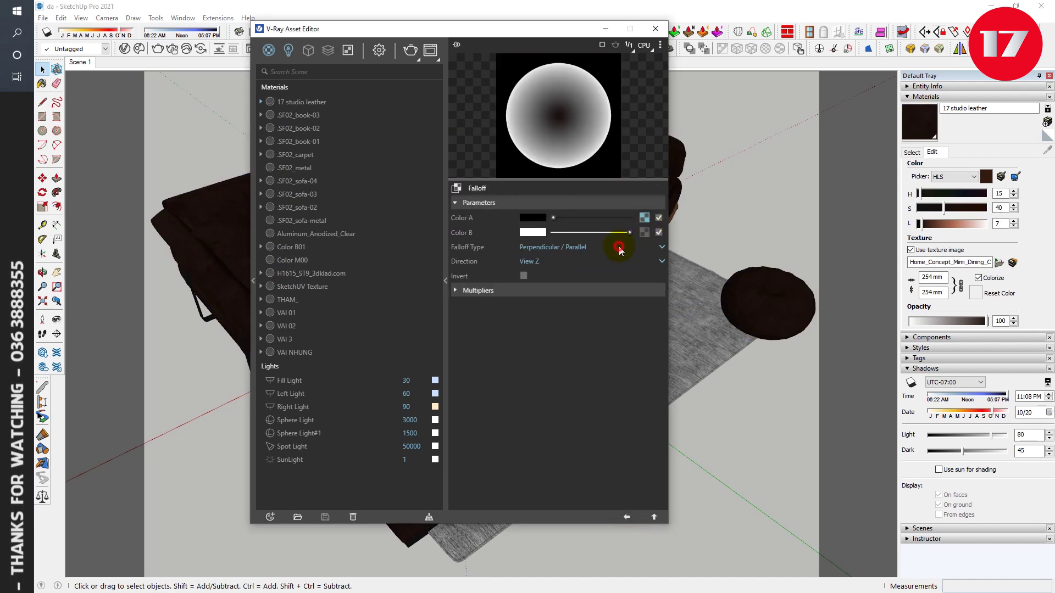
pyautogui.doubleClick(621, 227)
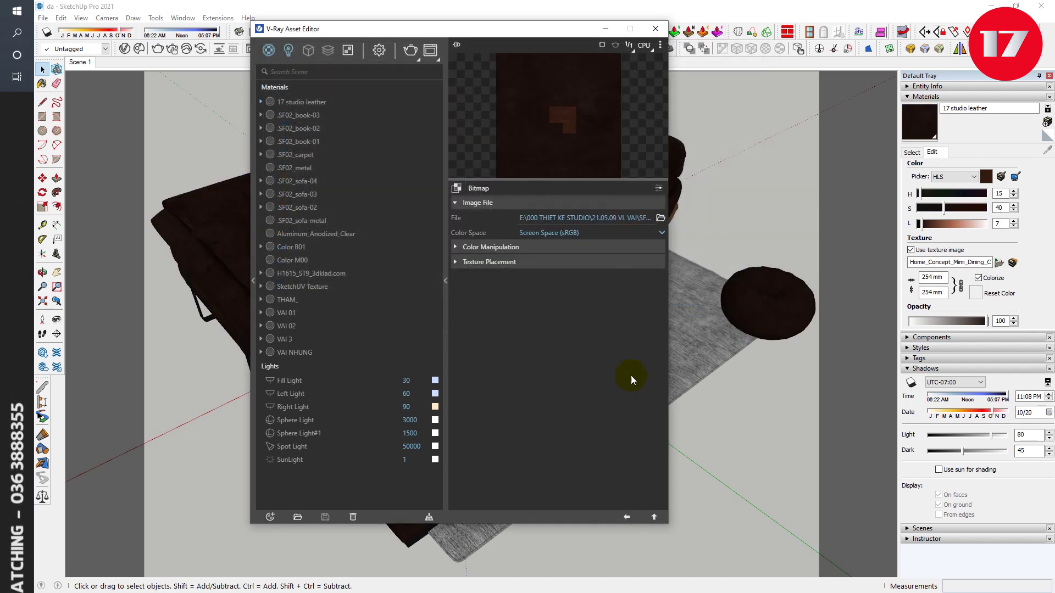
pyautogui.click(575, 237)
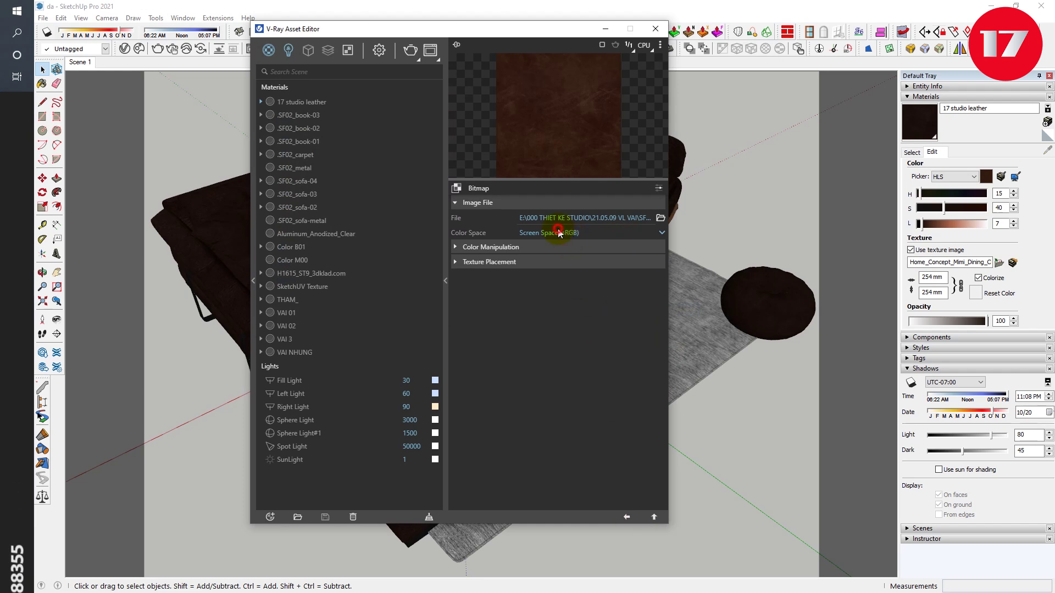
pyautogui.click(552, 259)
pyautogui.click(630, 522)
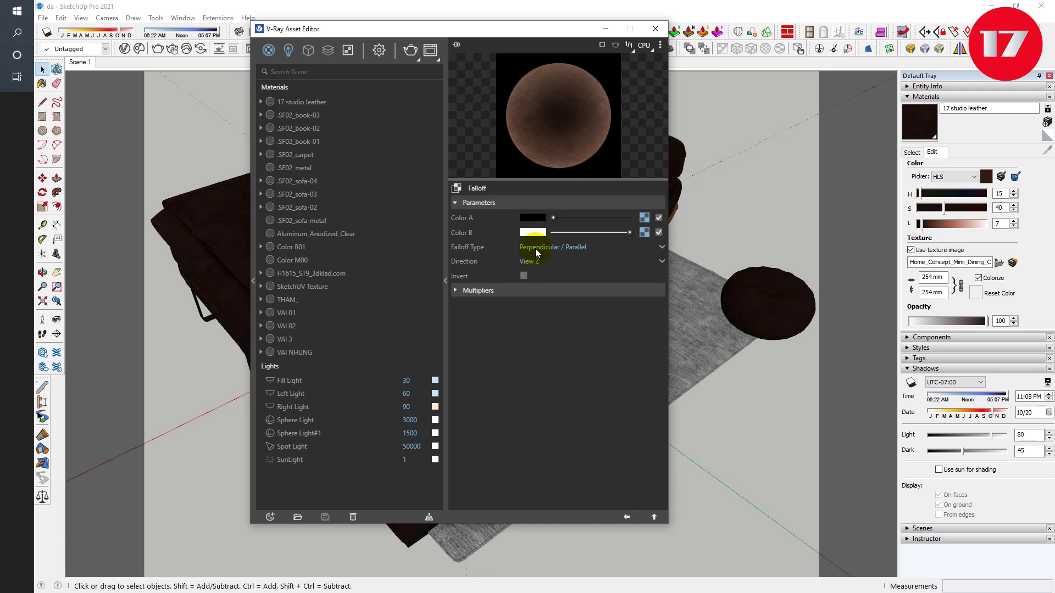
# Set the Falloff type to Fresnel with IOR 1.5
pyautogui.click(537, 251)
pyautogui.click(535, 286)
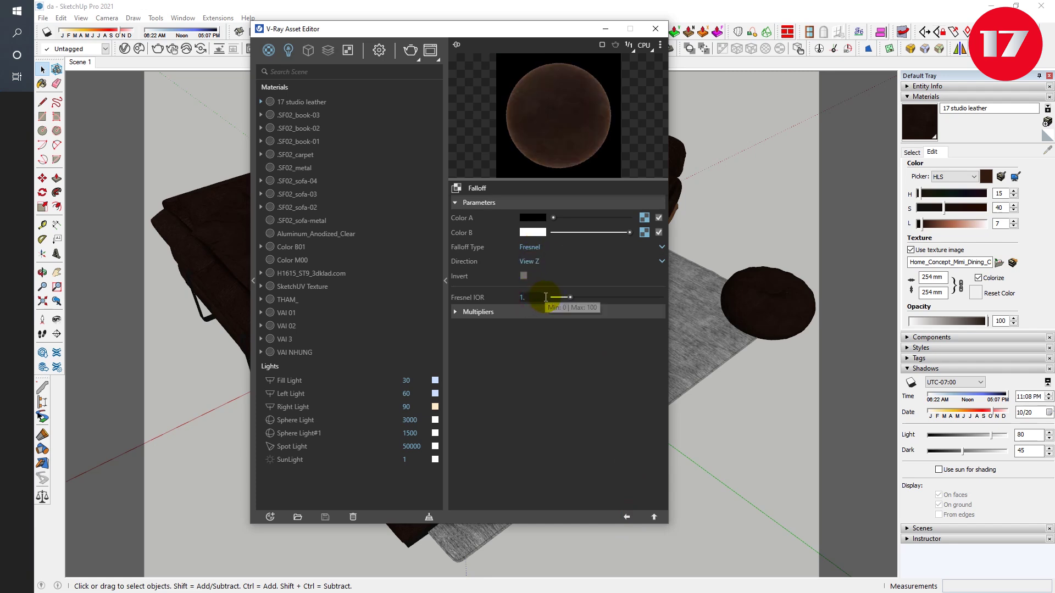
pyautogui.click(653, 517)
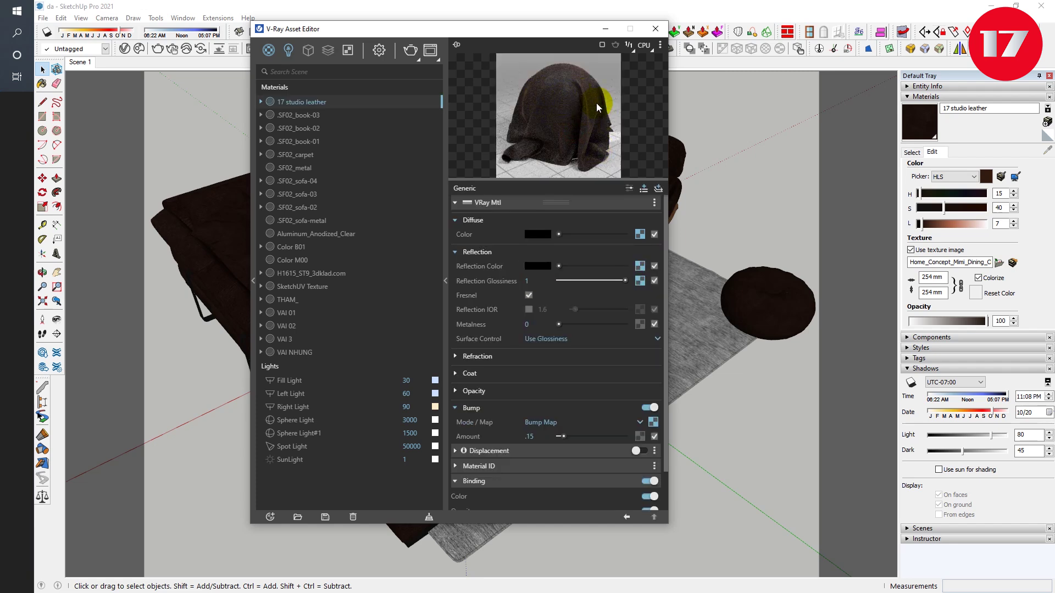
# Replace the Falloff's bitmap with a lighter brown leather image
pyautogui.click(637, 234)
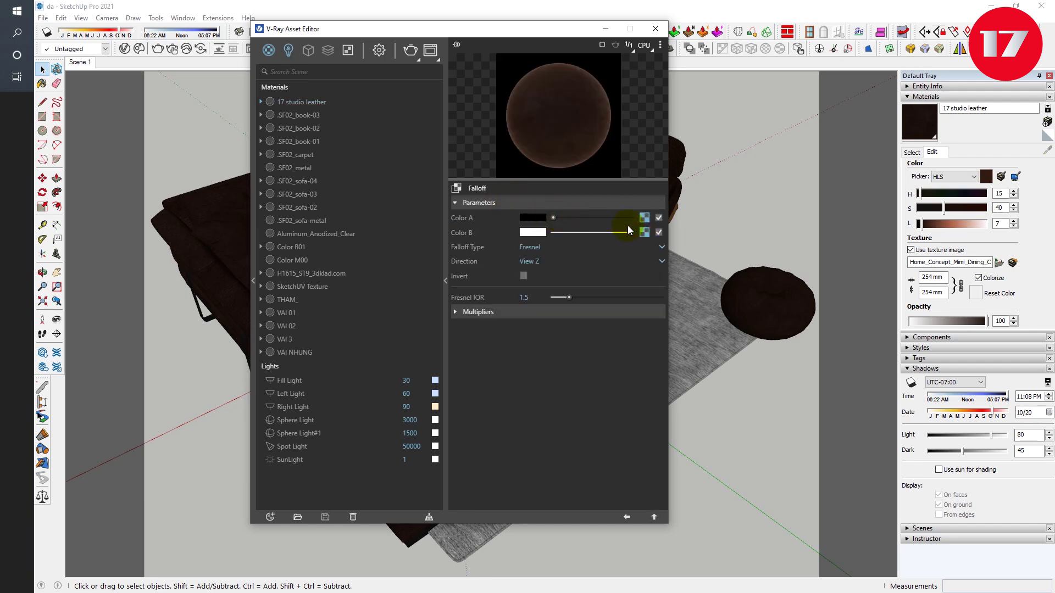
pyautogui.click(644, 218)
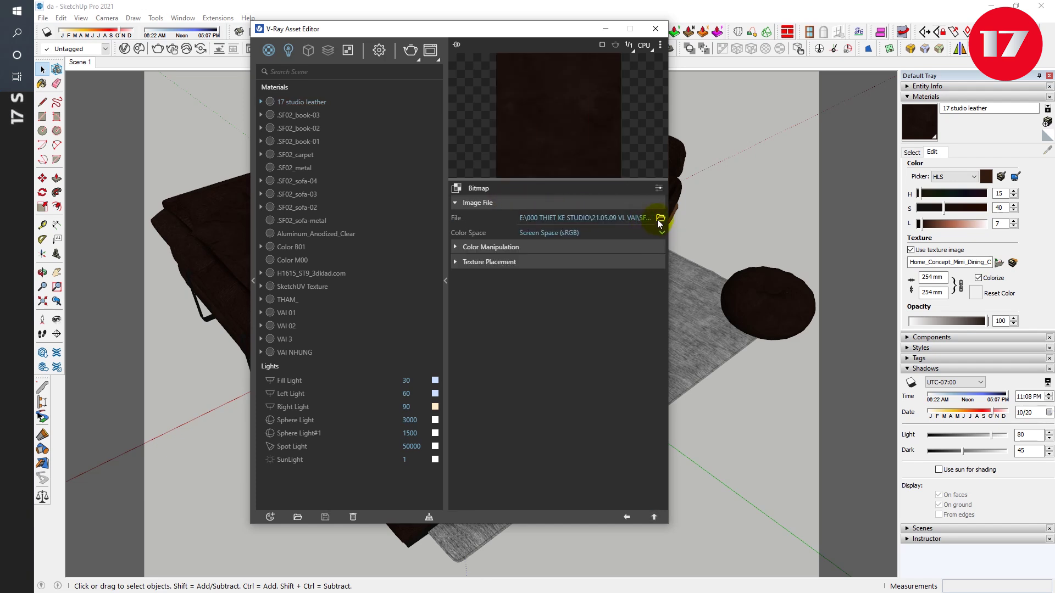
pyautogui.click(660, 219)
pyautogui.click(622, 242)
pyautogui.doubleClick(623, 242)
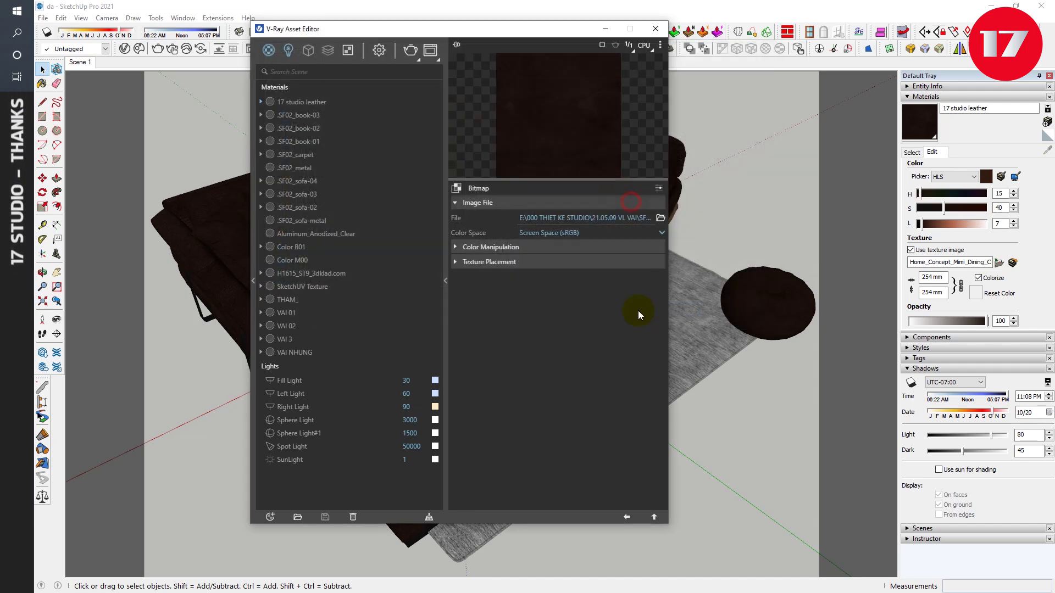
pyautogui.click(627, 517)
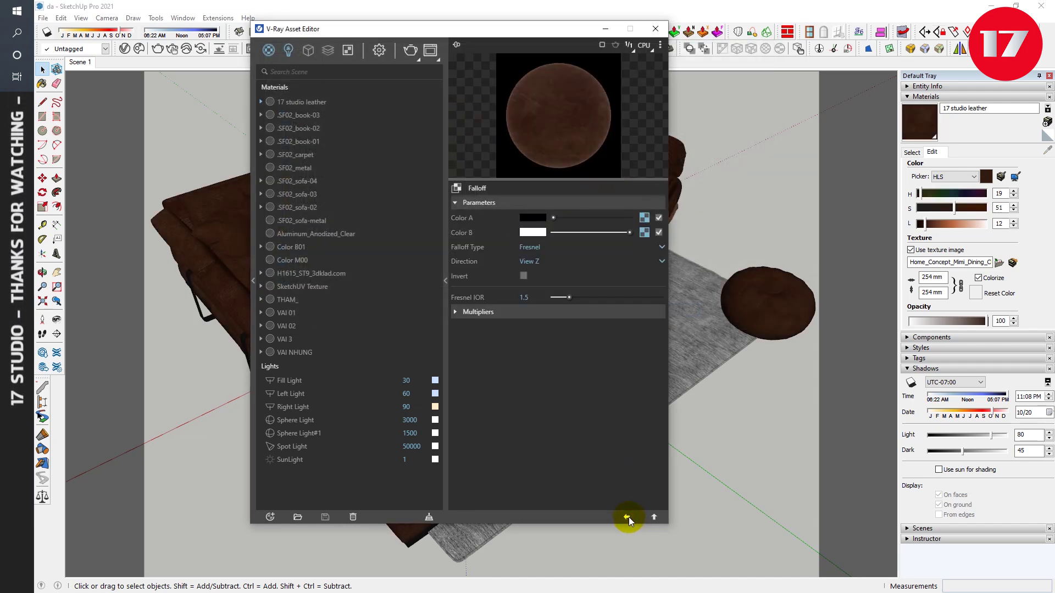
pyautogui.click(629, 516)
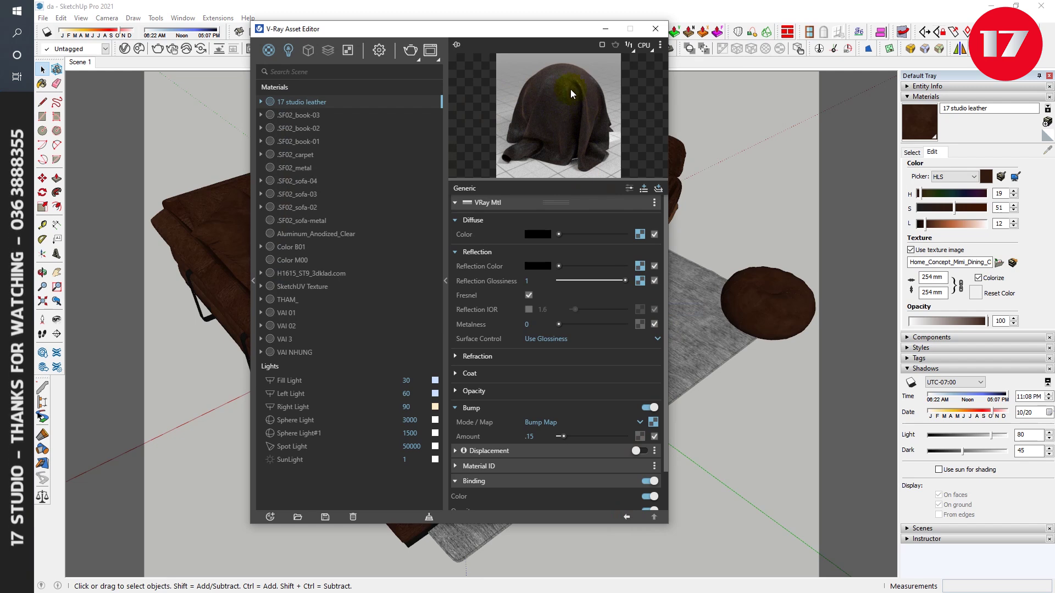
# Resize the leather texture to 80 mm width and height, then render the sofa set
pyautogui.moveTo(483, 25); pyautogui.dragTo(667, 45)
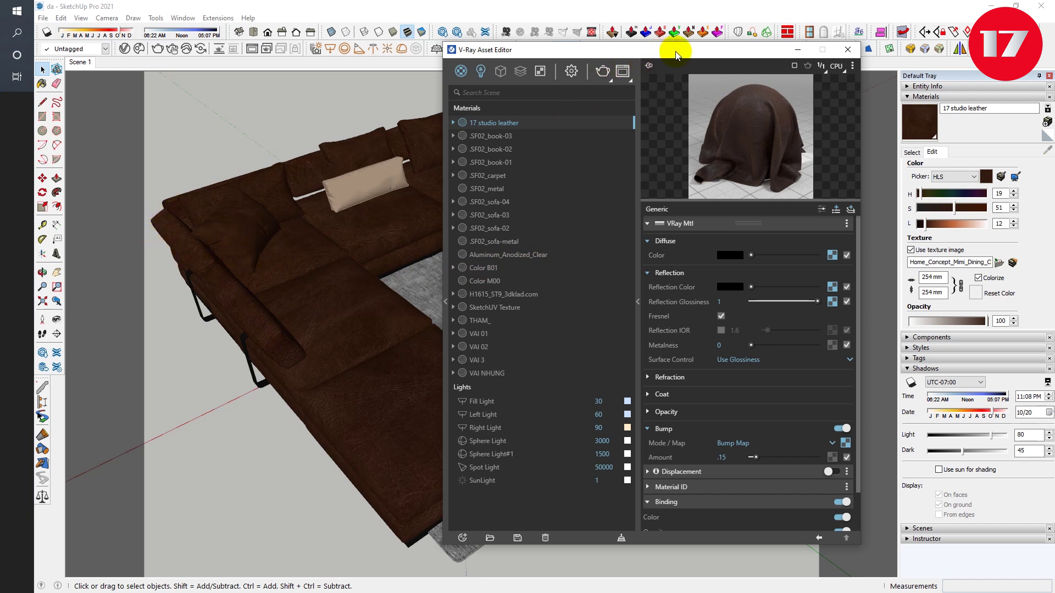
pyautogui.moveTo(675, 51); pyautogui.dragTo(504, 64)
pyautogui.doubleClick(934, 278)
pyautogui.write('80')
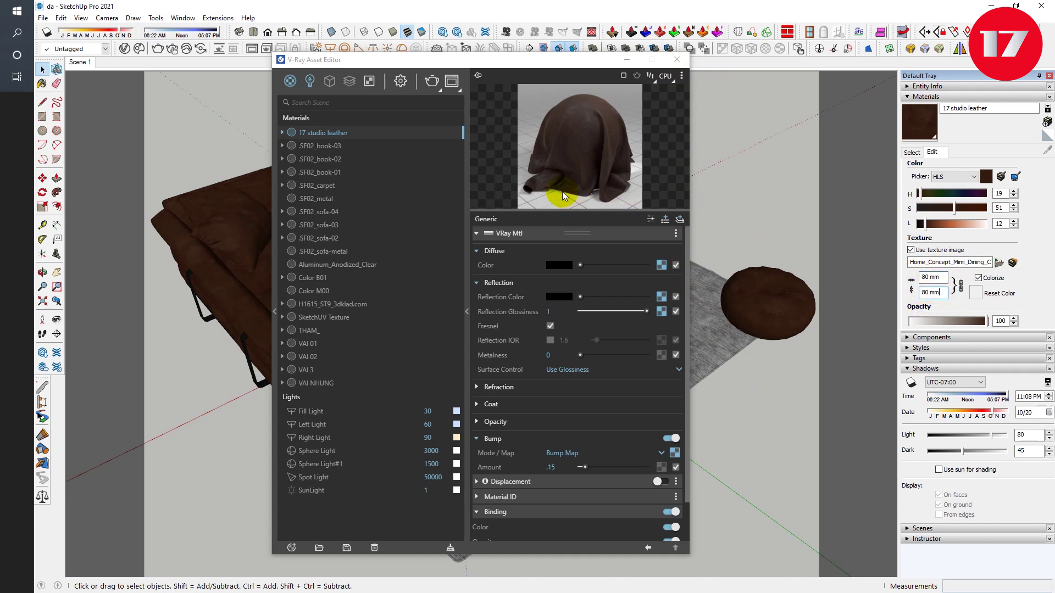
pyautogui.click(431, 82)
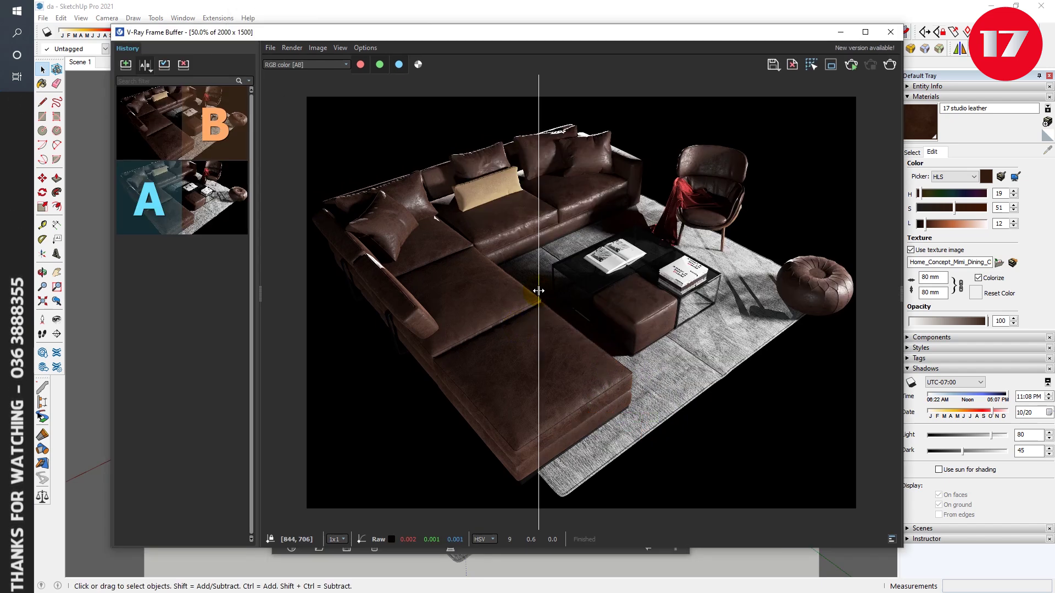
# A/B compare the new brown leather render against an earlier history render by sweeping the divider
pyautogui.moveTo(539, 291); pyautogui.dragTo(533, 293)
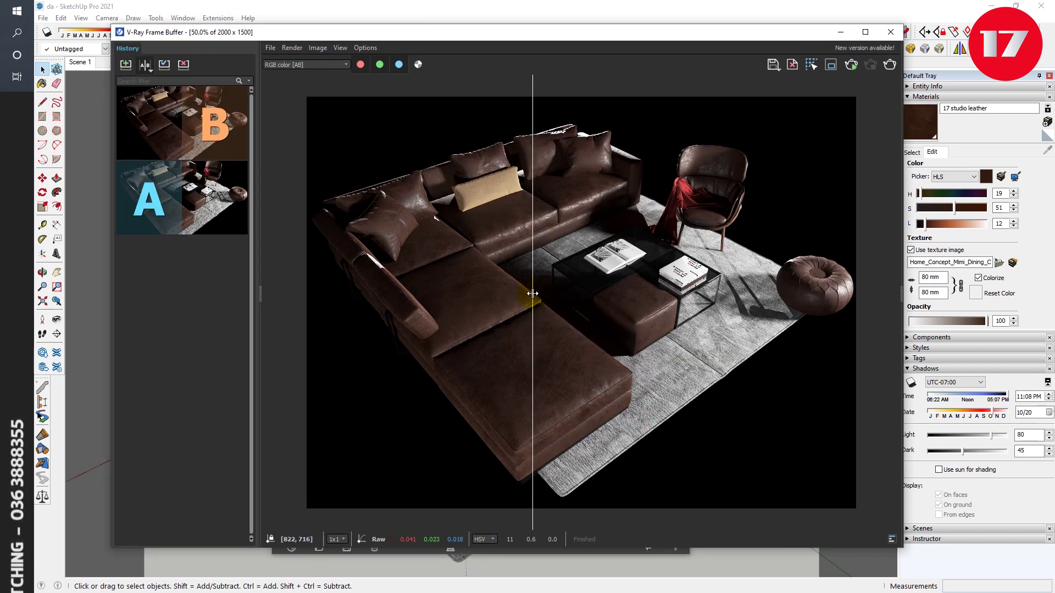
pyautogui.moveTo(533, 279)
pyautogui.mouseDown()
pyautogui.moveTo(455, 287)
pyautogui.moveTo(626, 301)
pyautogui.mouseUp()
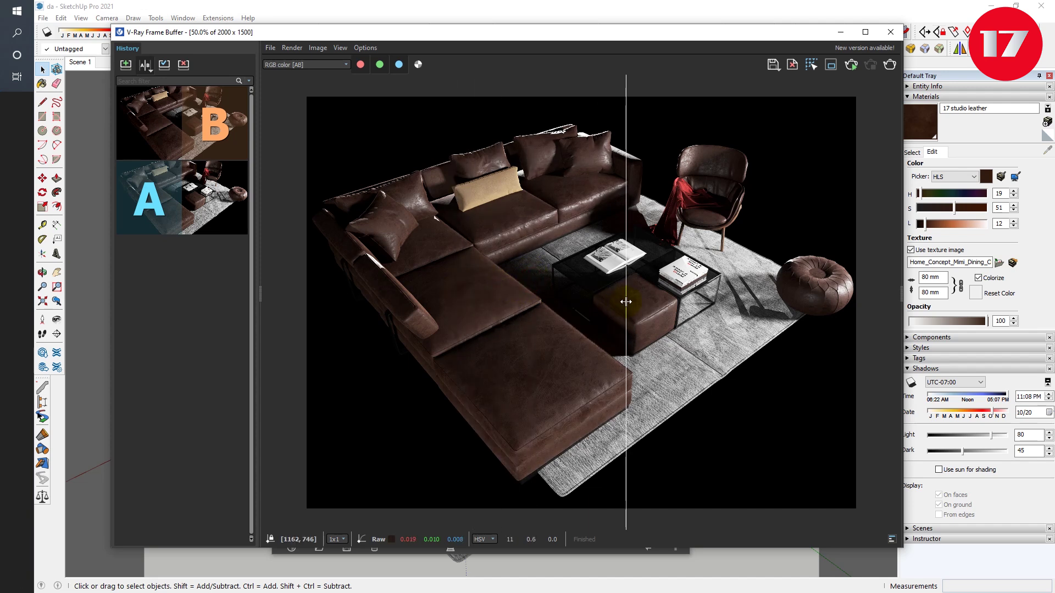
pyautogui.click(179, 202)
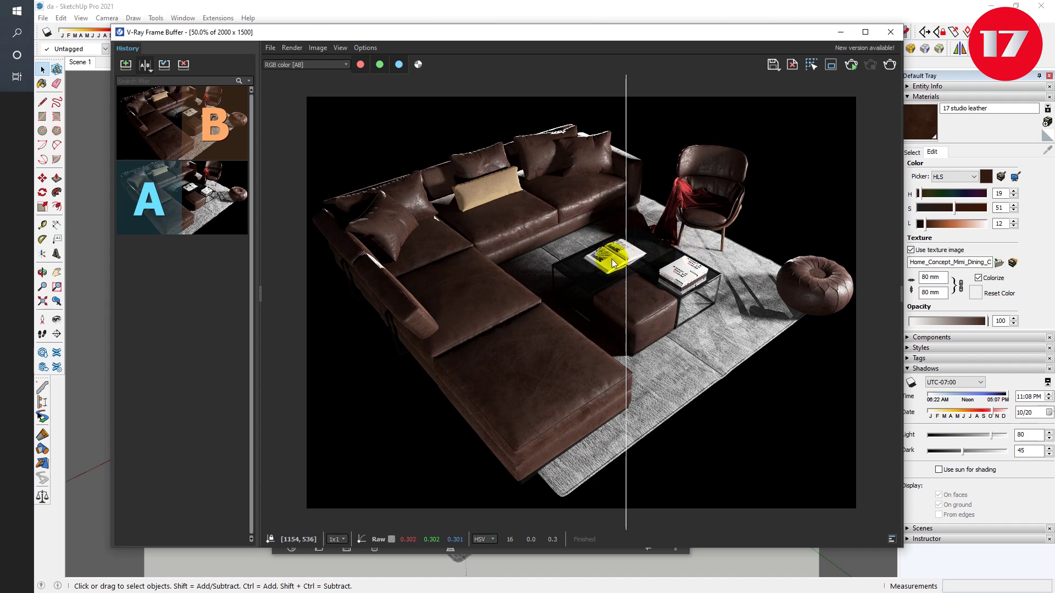
pyautogui.scroll(1, 618, 252)
pyautogui.scroll(1, 558, 336)
pyautogui.scroll(-1, 588, 346)
pyautogui.scroll(1, 624, 410)
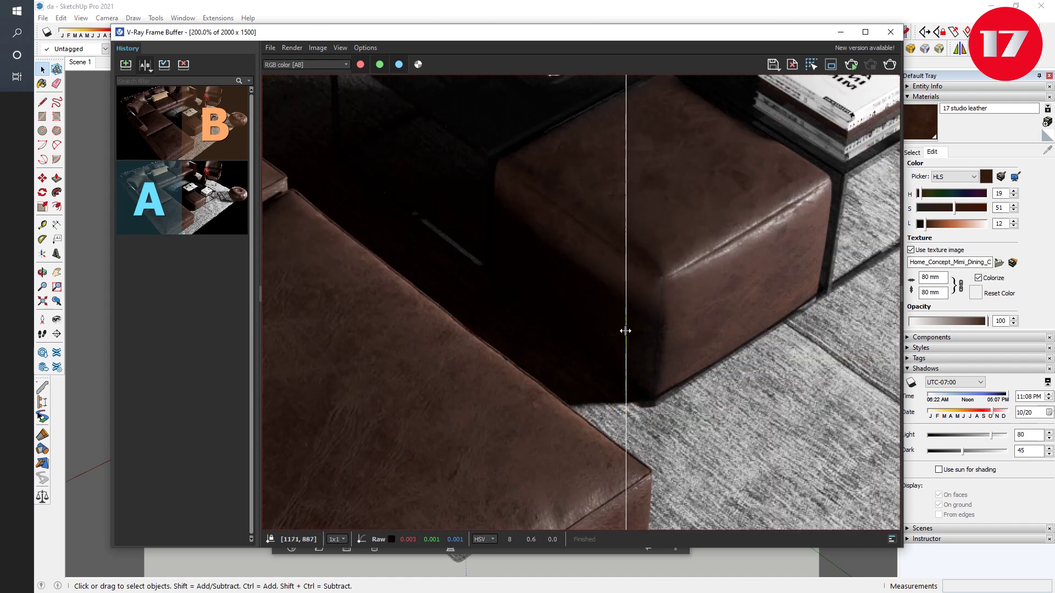
pyautogui.moveTo(626, 328)
pyautogui.mouseDown()
pyautogui.moveTo(518, 330)
pyautogui.moveTo(643, 329)
pyautogui.moveTo(847, 364)
pyautogui.moveTo(741, 363)
pyautogui.mouseUp()
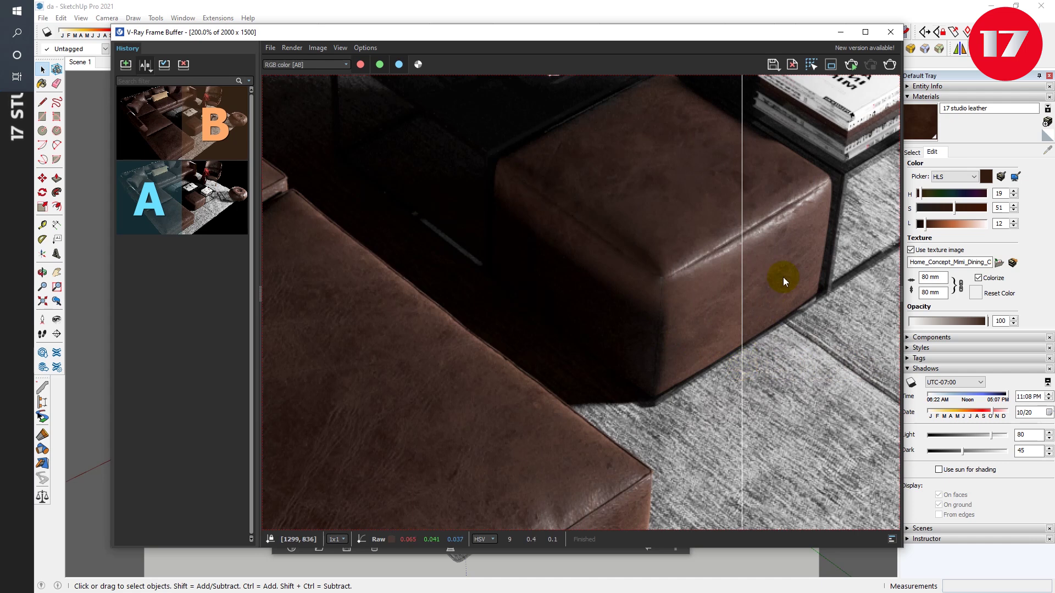
pyautogui.moveTo(744, 280)
pyautogui.mouseDown()
pyautogui.moveTo(855, 296)
pyautogui.moveTo(763, 303)
pyautogui.mouseUp()
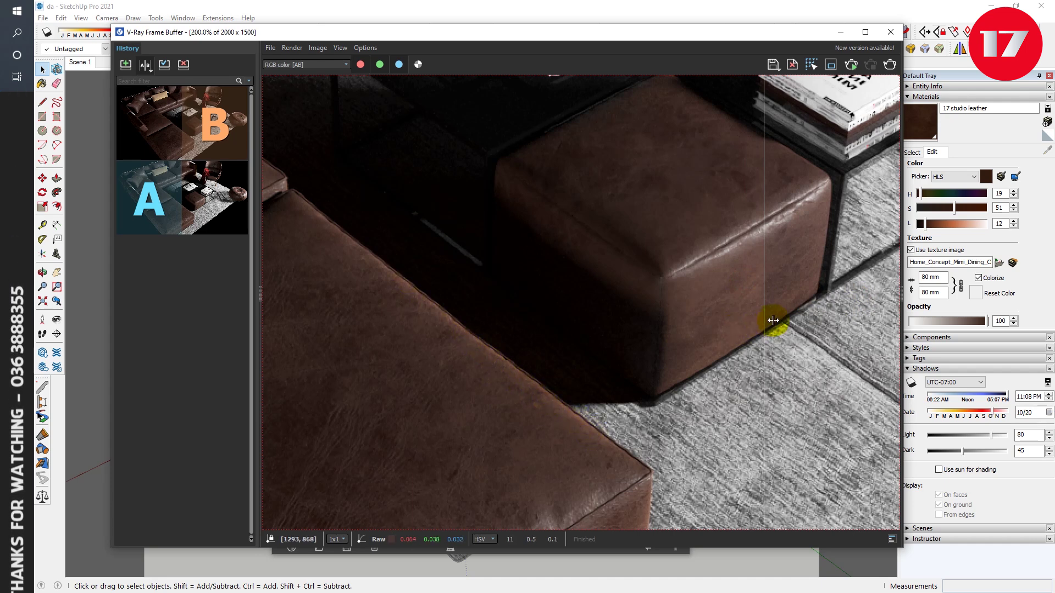
pyautogui.moveTo(761, 322)
pyautogui.mouseDown()
pyautogui.moveTo(494, 306)
pyautogui.moveTo(325, 262)
pyautogui.mouseUp()
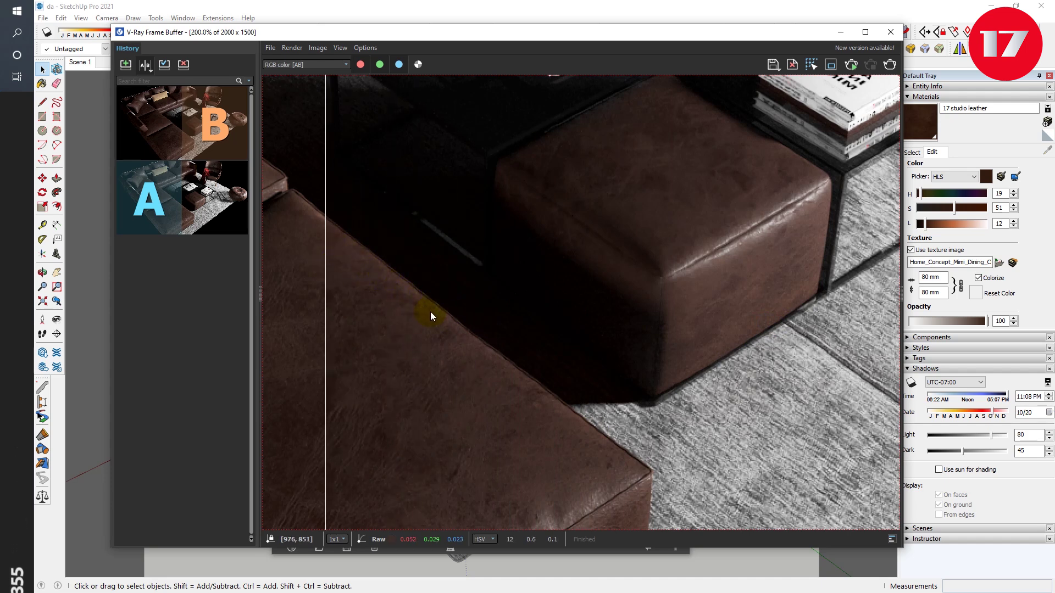
pyautogui.moveTo(322, 256)
pyautogui.mouseDown()
pyautogui.moveTo(346, 254)
pyautogui.moveTo(457, 305)
pyautogui.moveTo(487, 334)
pyautogui.moveTo(630, 376)
pyautogui.mouseUp()
pyautogui.doubleClick(545, 415)
pyautogui.scroll(2, 420, 331)
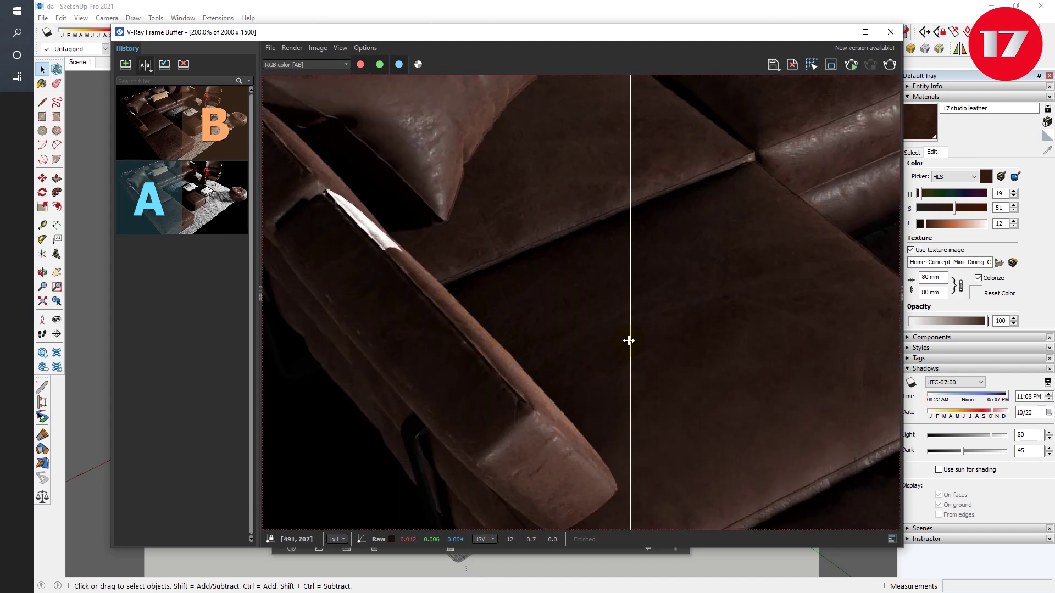
pyautogui.moveTo(613, 342)
pyautogui.mouseDown()
pyautogui.moveTo(478, 316)
pyautogui.moveTo(441, 287)
pyautogui.moveTo(469, 290)
pyautogui.moveTo(370, 245)
pyautogui.moveTo(516, 325)
pyautogui.moveTo(353, 236)
pyautogui.moveTo(607, 368)
pyautogui.moveTo(388, 245)
pyautogui.moveTo(599, 354)
pyautogui.mouseUp()
pyautogui.scroll(-2, 461, 281)
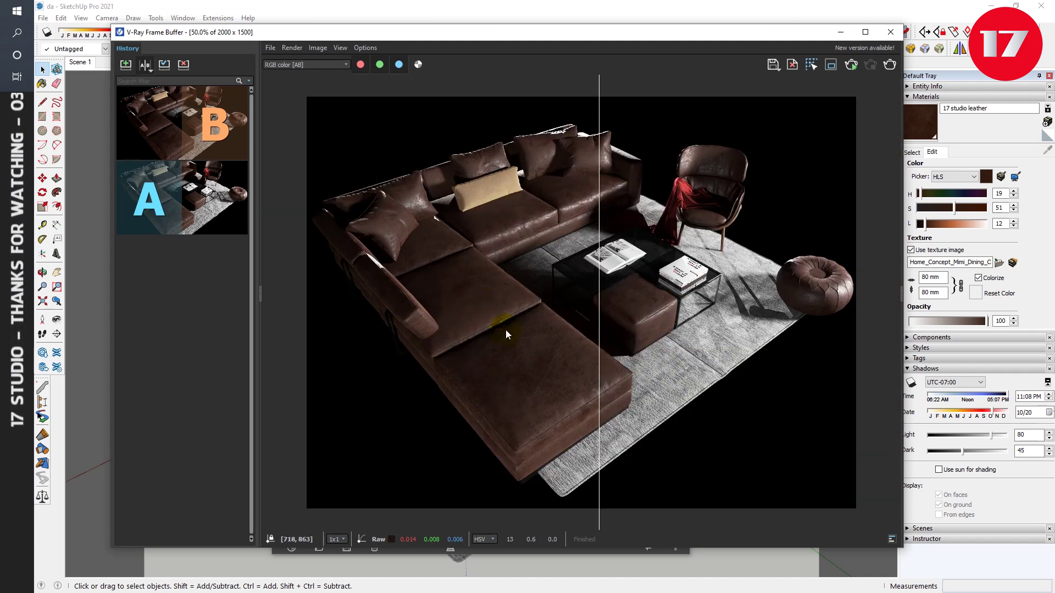
# Sweep the A/B divider across the full sofa render to compare both leather versions
pyautogui.moveTo(595, 312)
pyautogui.mouseDown()
pyautogui.moveTo(470, 292)
pyautogui.moveTo(848, 349)
pyautogui.moveTo(566, 307)
pyautogui.moveTo(661, 313)
pyautogui.moveTo(681, 272)
pyautogui.moveTo(643, 274)
pyautogui.moveTo(785, 313)
pyautogui.moveTo(396, 266)
pyautogui.moveTo(600, 297)
pyautogui.moveTo(524, 287)
pyautogui.moveTo(648, 280)
pyautogui.moveTo(273, 242)
pyautogui.moveTo(432, 270)
pyautogui.moveTo(365, 263)
pyautogui.moveTo(510, 290)
pyautogui.moveTo(523, 302)
pyautogui.moveTo(811, 331)
pyautogui.moveTo(400, 301)
pyautogui.moveTo(831, 367)
pyautogui.mouseUp()
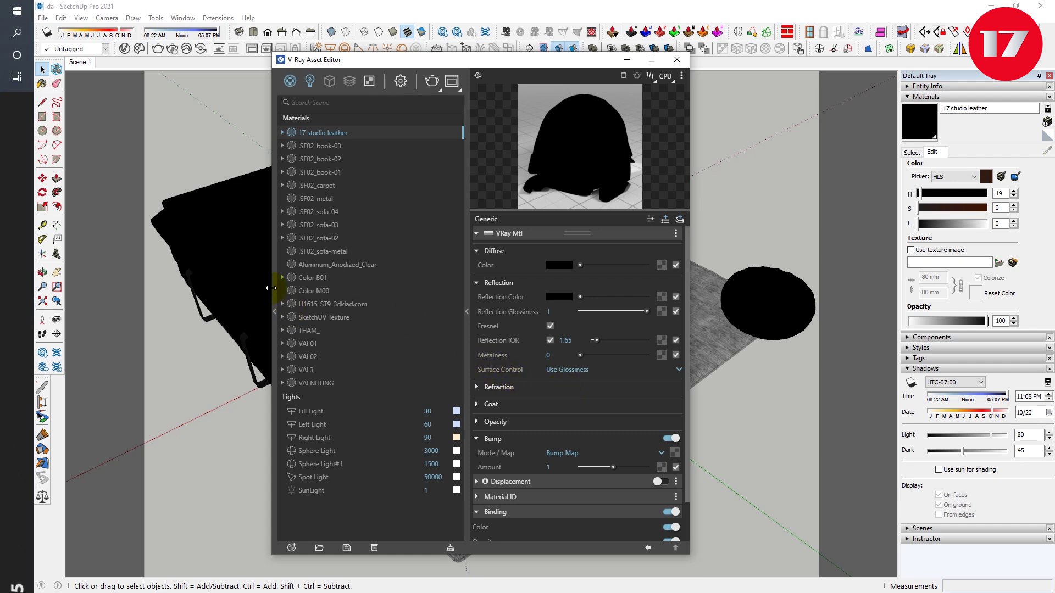
# Apply a Falloff texture to the leather's diffuse colour
pyautogui.click(662, 265)
pyautogui.scroll(-3, 648, 440)
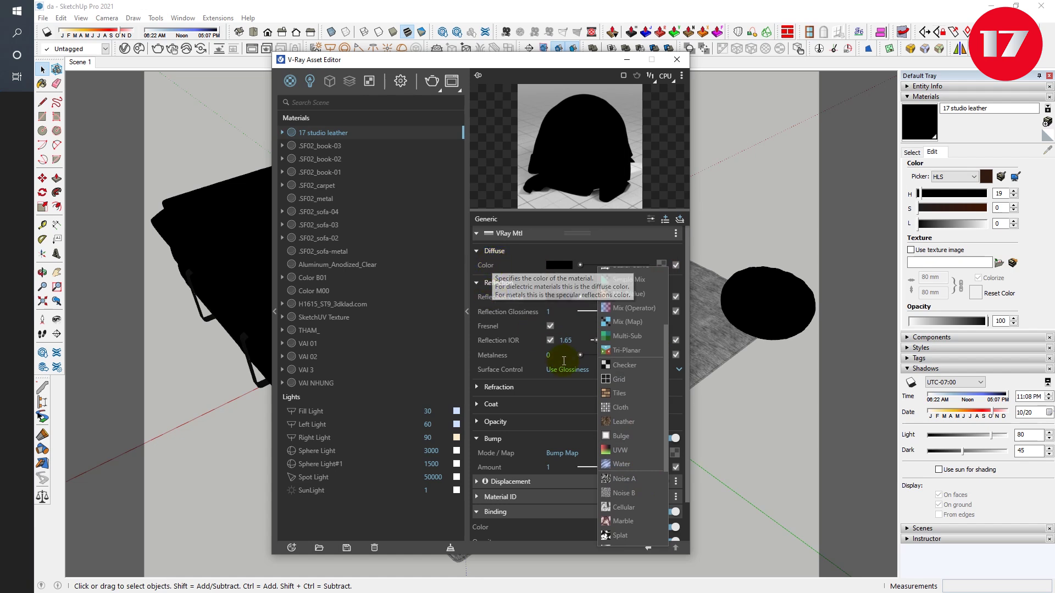
pyautogui.scroll(-2, 662, 453)
pyautogui.scroll(2, 642, 291)
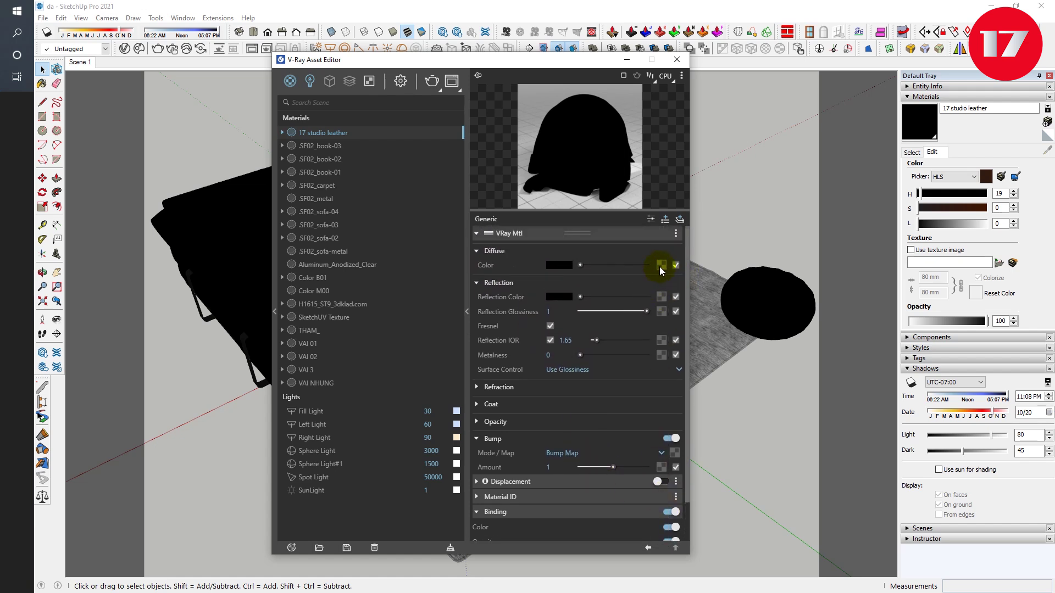
pyautogui.click(661, 265)
pyautogui.scroll(-3, 652, 496)
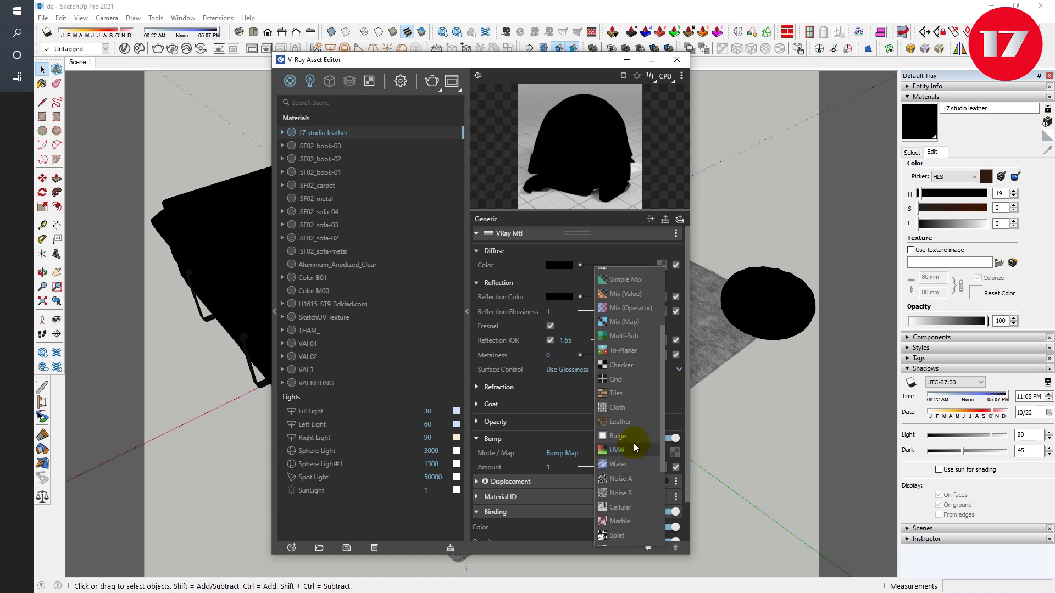
pyautogui.scroll(-3, 630, 434)
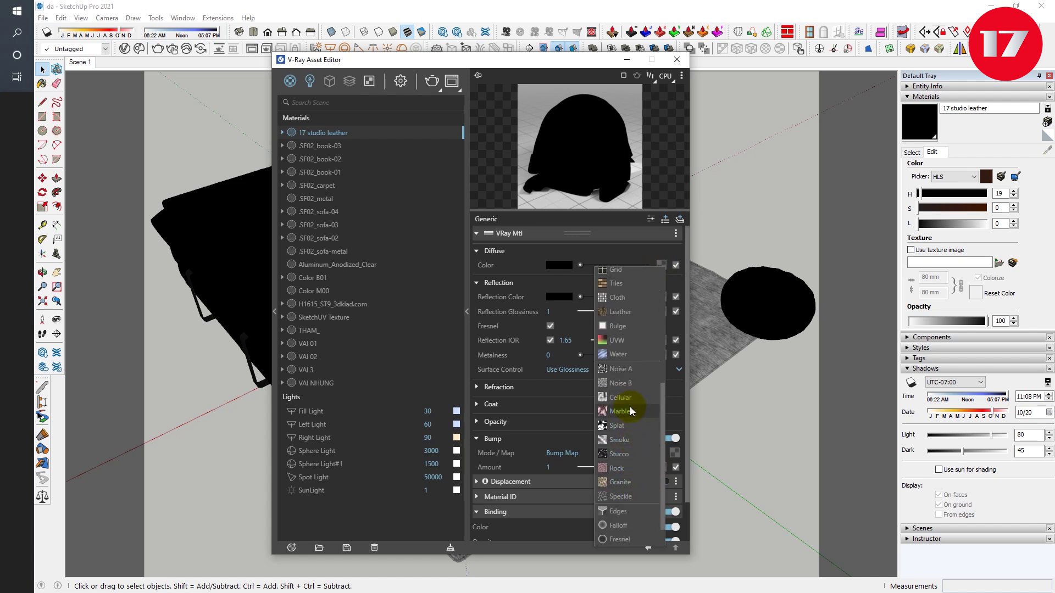
pyautogui.click(618, 525)
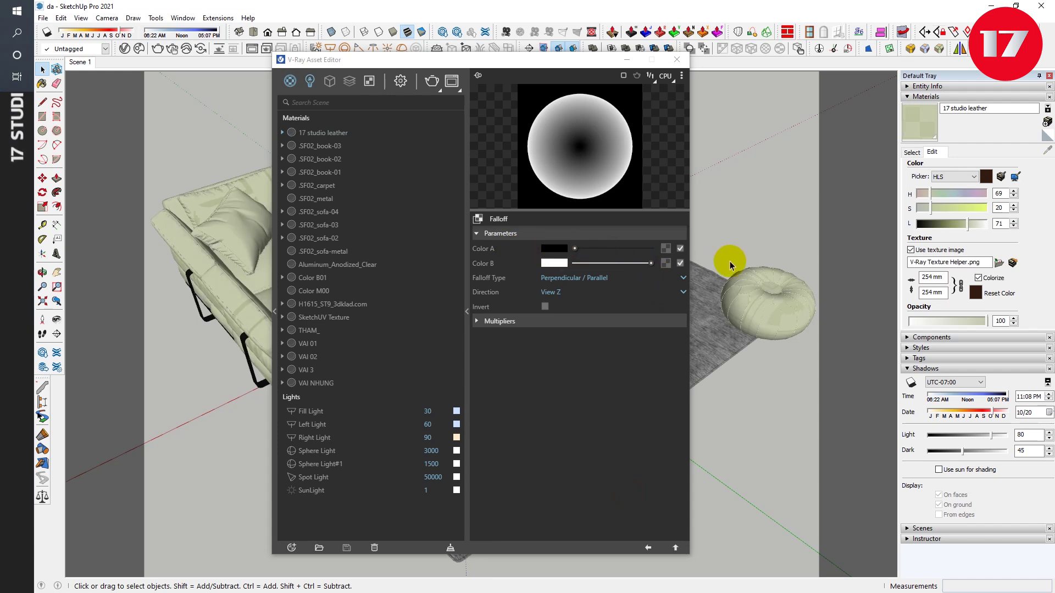
pyautogui.click(666, 248)
pyautogui.click(627, 254)
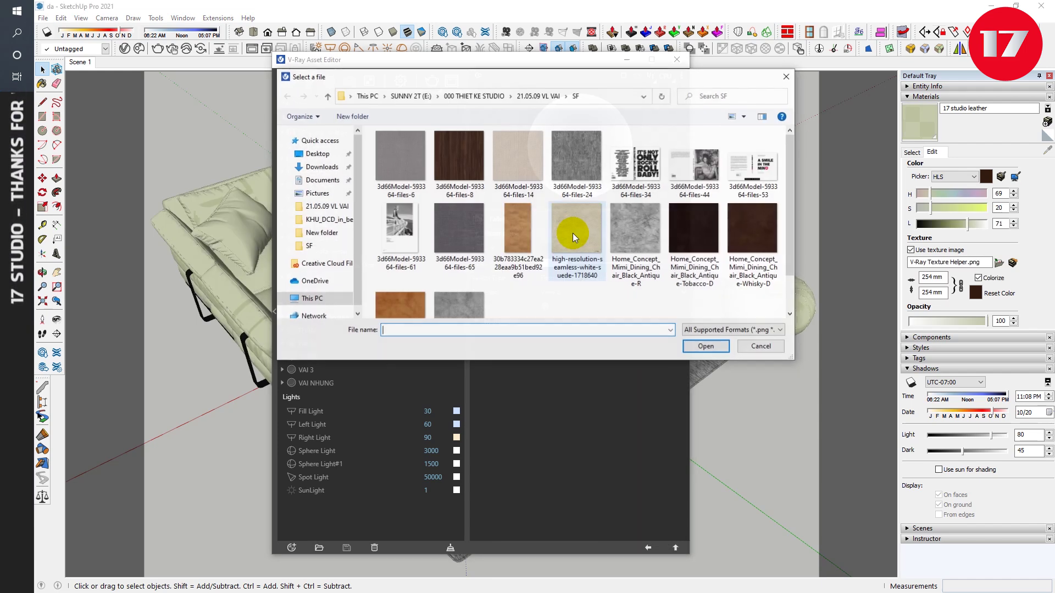
pyautogui.scroll(-1, 403, 268)
pyautogui.click(403, 268)
pyautogui.rightClick(410, 264)
pyautogui.click(436, 246)
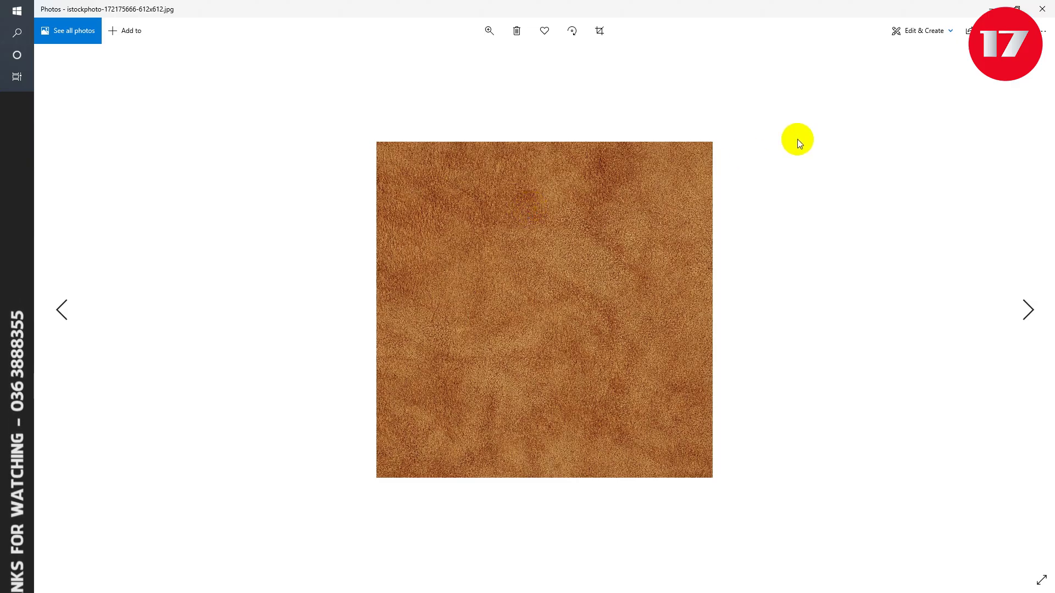
pyautogui.click(1041, 9)
pyautogui.click(692, 341)
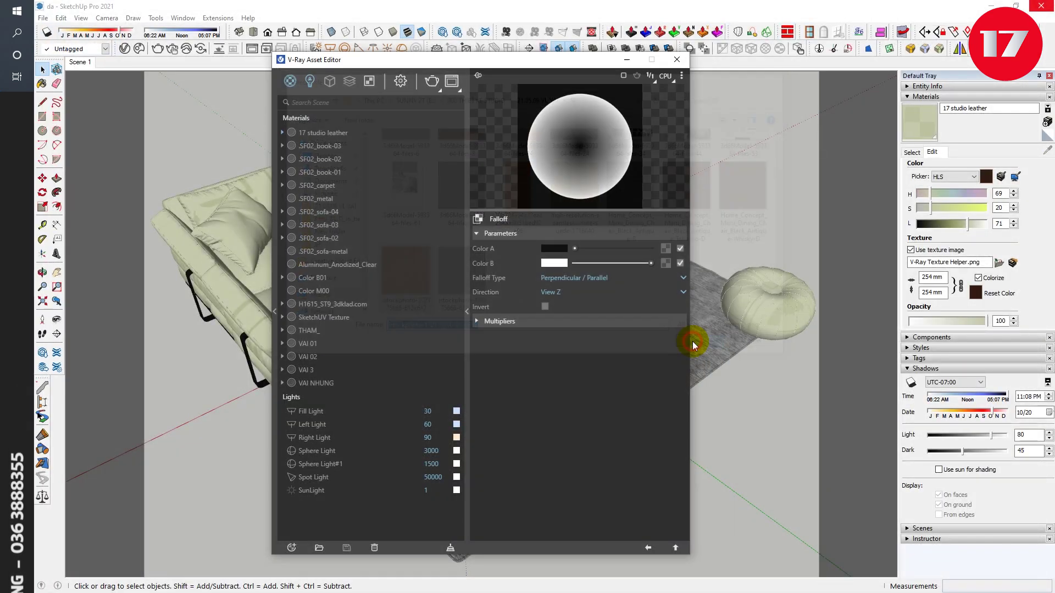
# Copy the leather texture to falloff Color B and set its gamma to Custom Gamma Curve 2
pyautogui.click(649, 548)
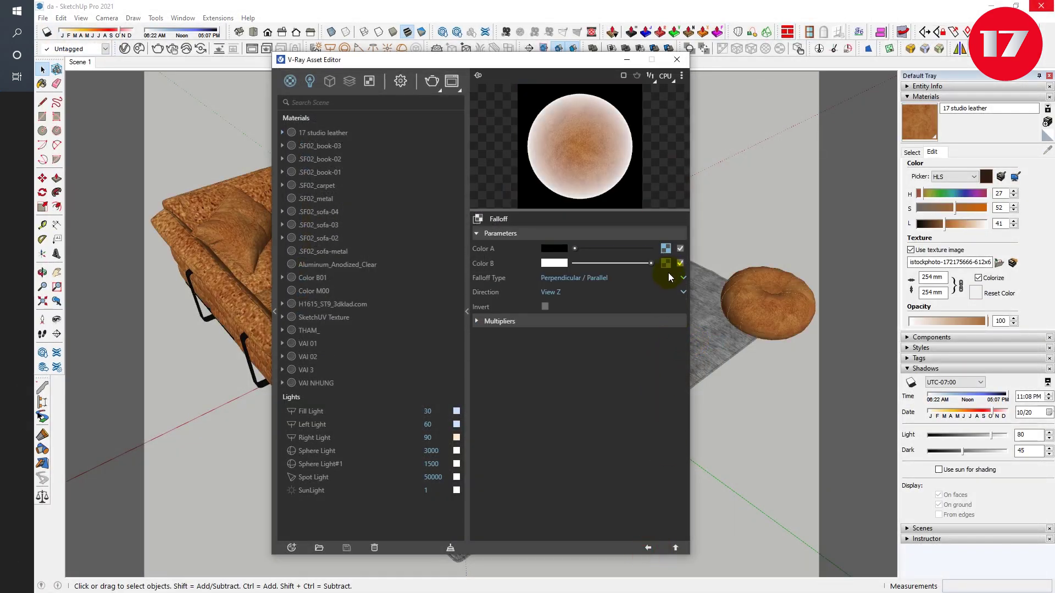
pyautogui.moveTo(665, 248); pyautogui.dragTo(664, 264)
pyautogui.click(665, 264)
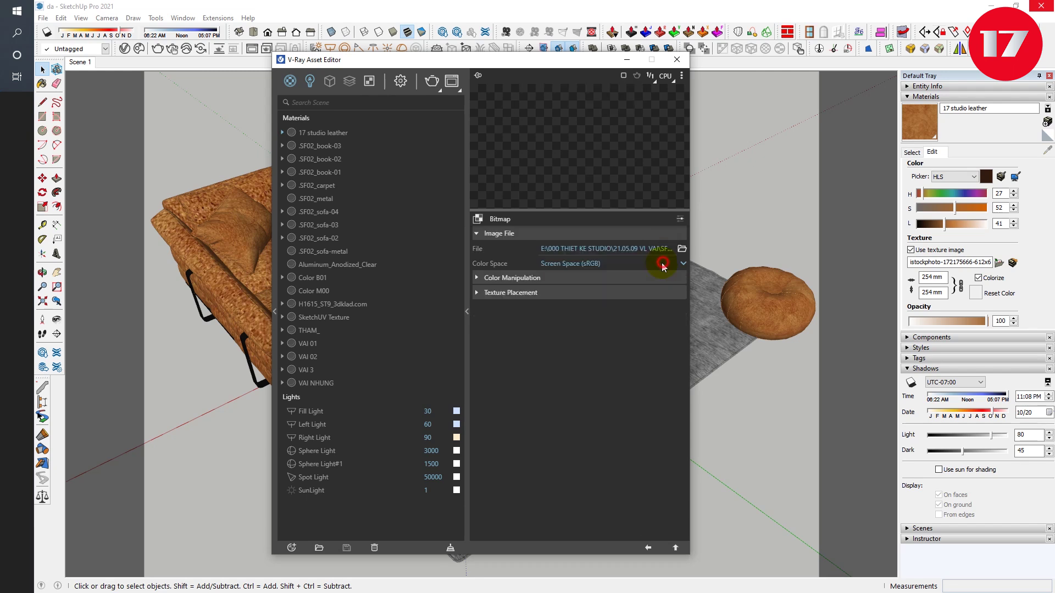
pyautogui.click(572, 264)
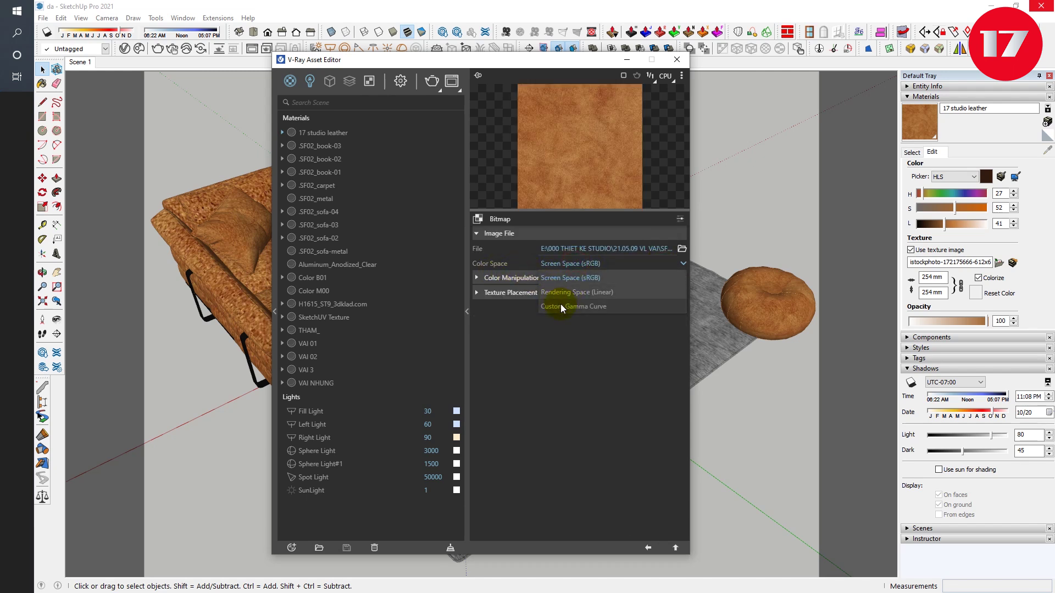
pyautogui.click(561, 306)
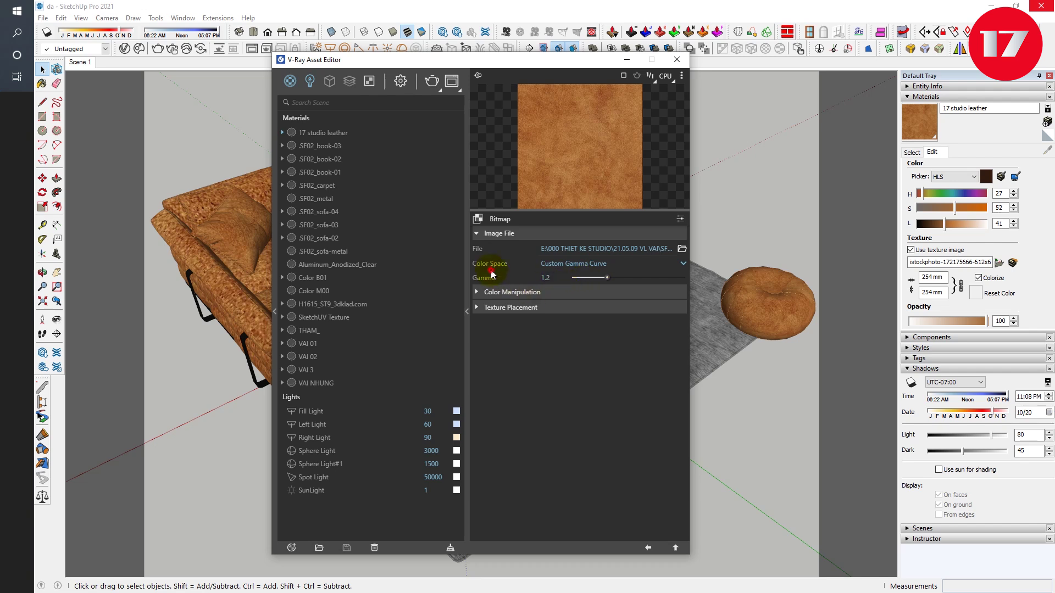
pyautogui.click(492, 273)
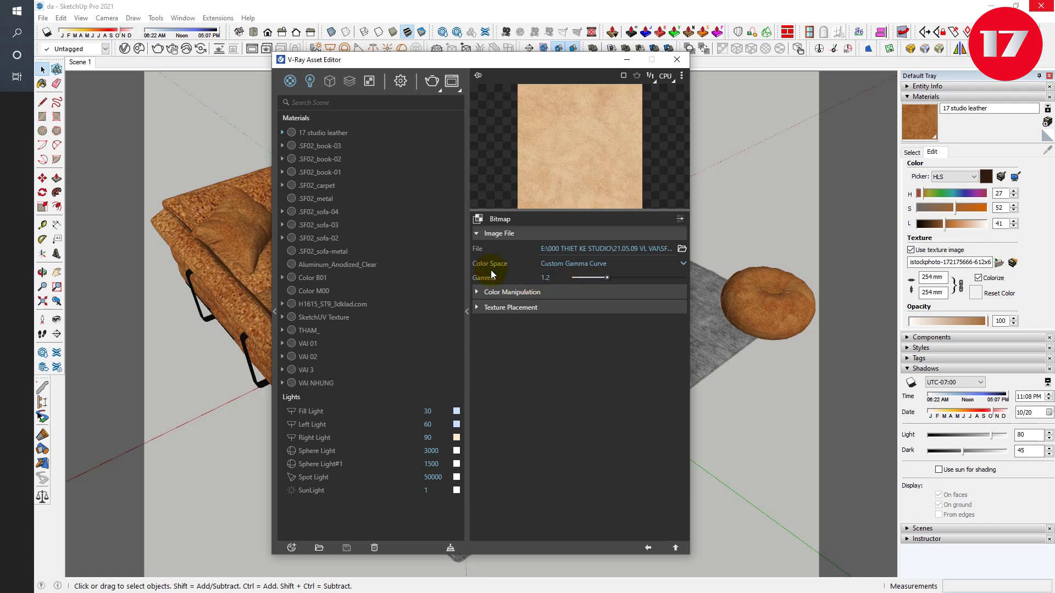
pyautogui.write('2')
pyautogui.click(526, 291)
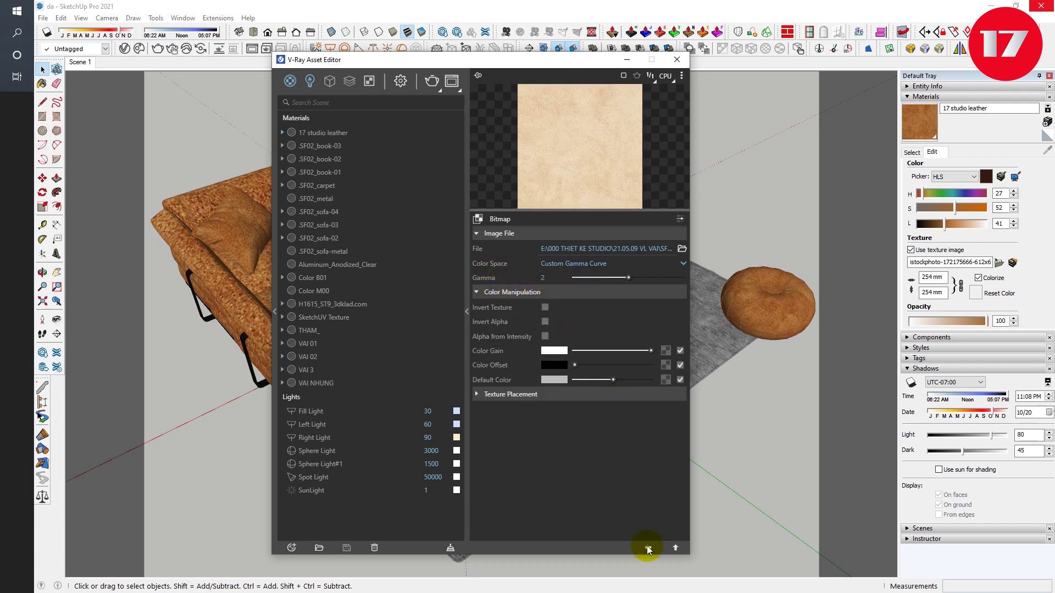
# Set the falloff type to Fresnel with IOR 1.35
pyautogui.click(648, 549)
pyautogui.click(558, 279)
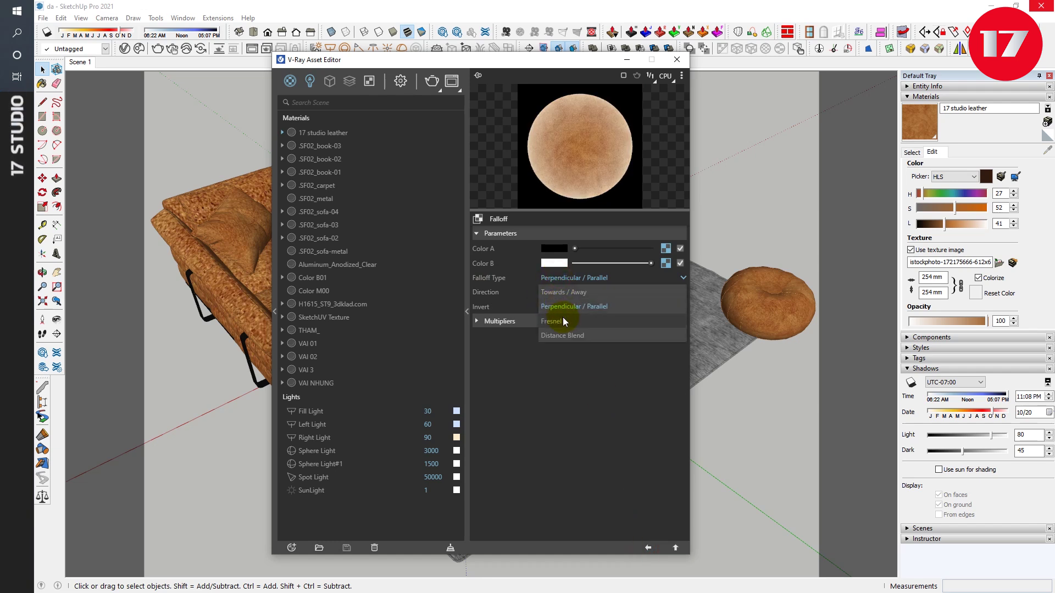
pyautogui.click(559, 306)
pyautogui.doubleClick(545, 328)
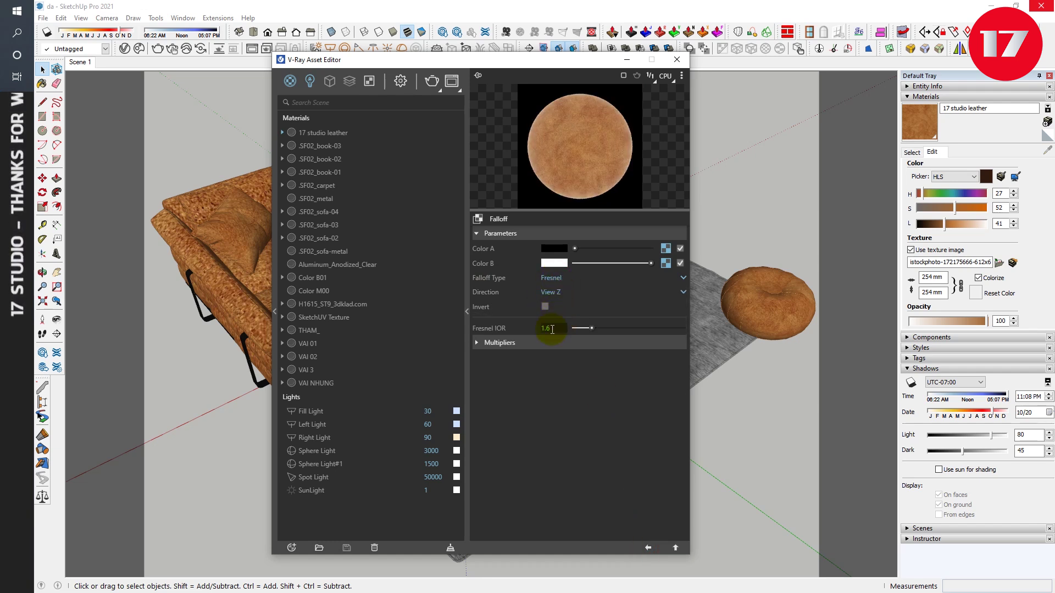
pyautogui.write('1.45')
pyautogui.click(564, 396)
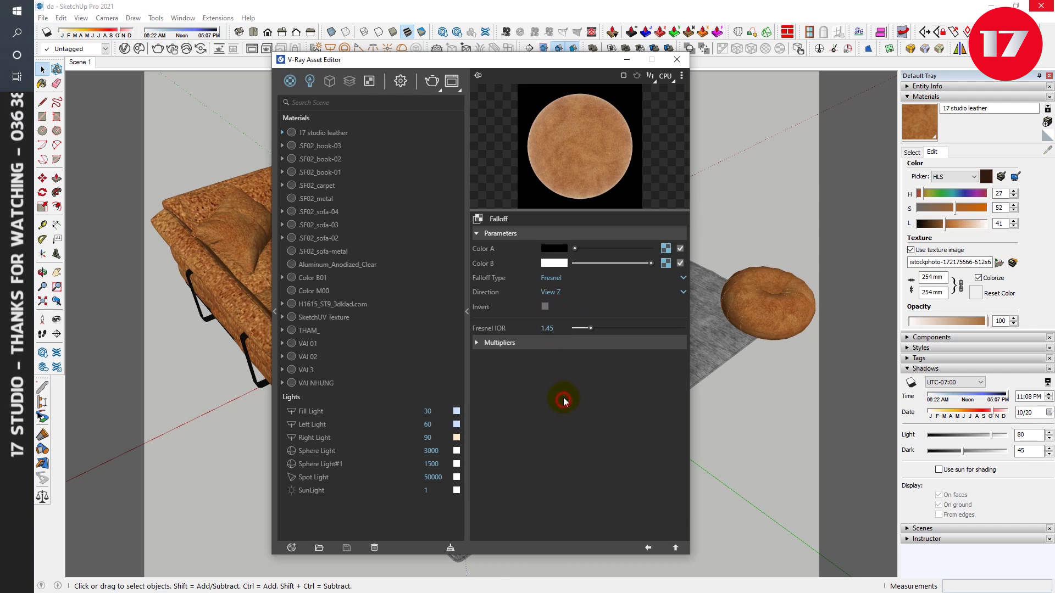
pyautogui.write('1.35')
pyautogui.click(561, 375)
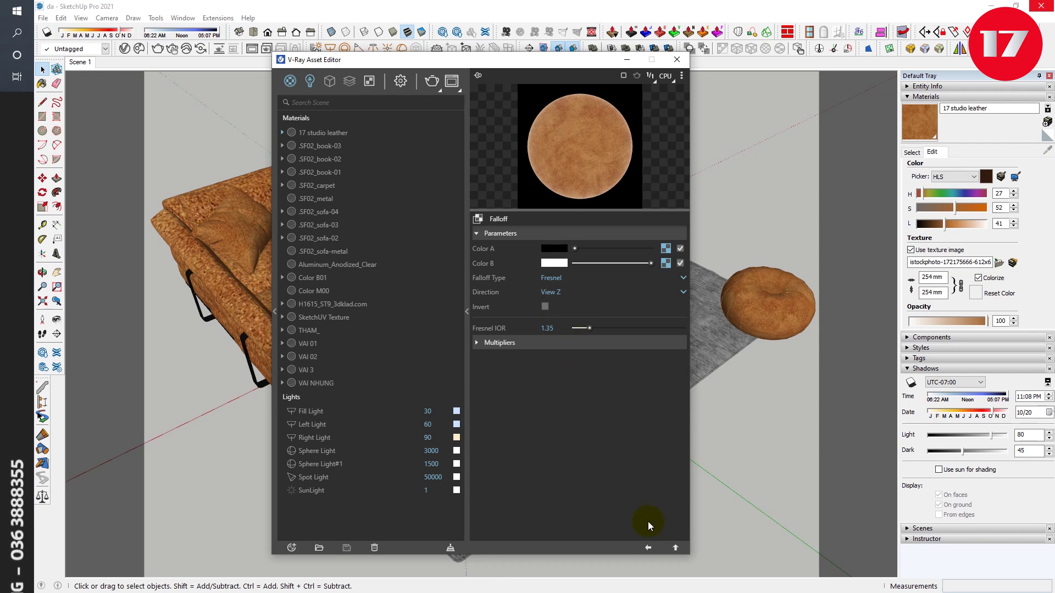
pyautogui.click(649, 548)
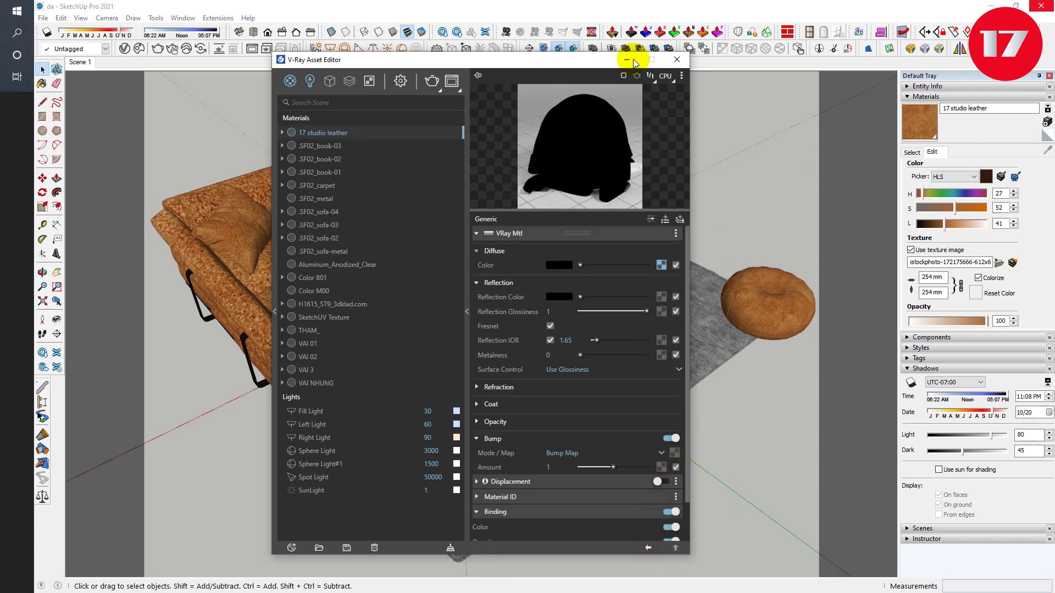
# Sample the sofa's 17 studio leather and scale its texture to 20 mm
pyautogui.click(630, 59)
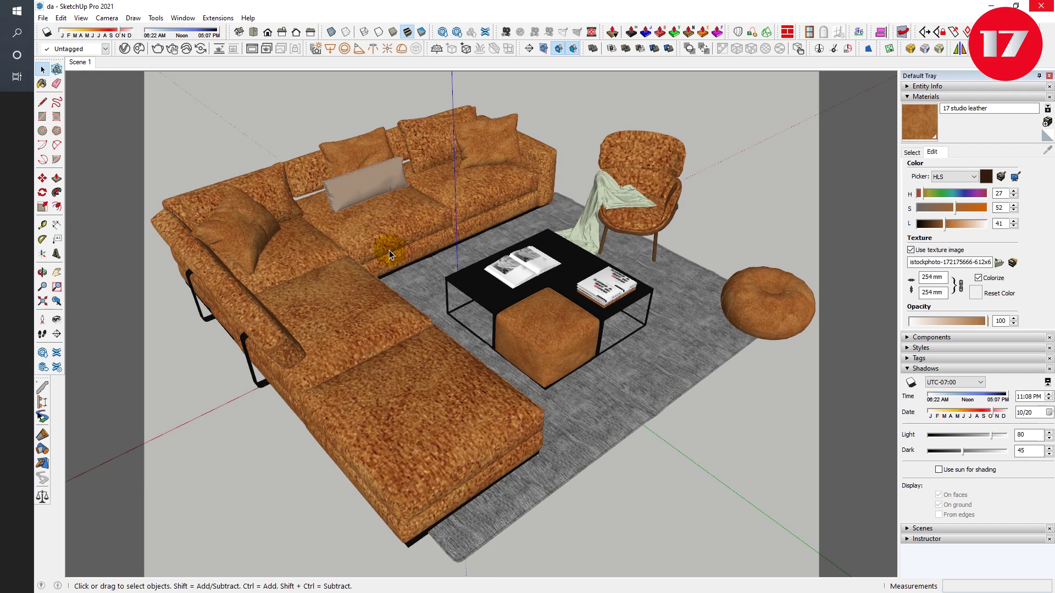
pyautogui.press('b')
pyautogui.press('alt')
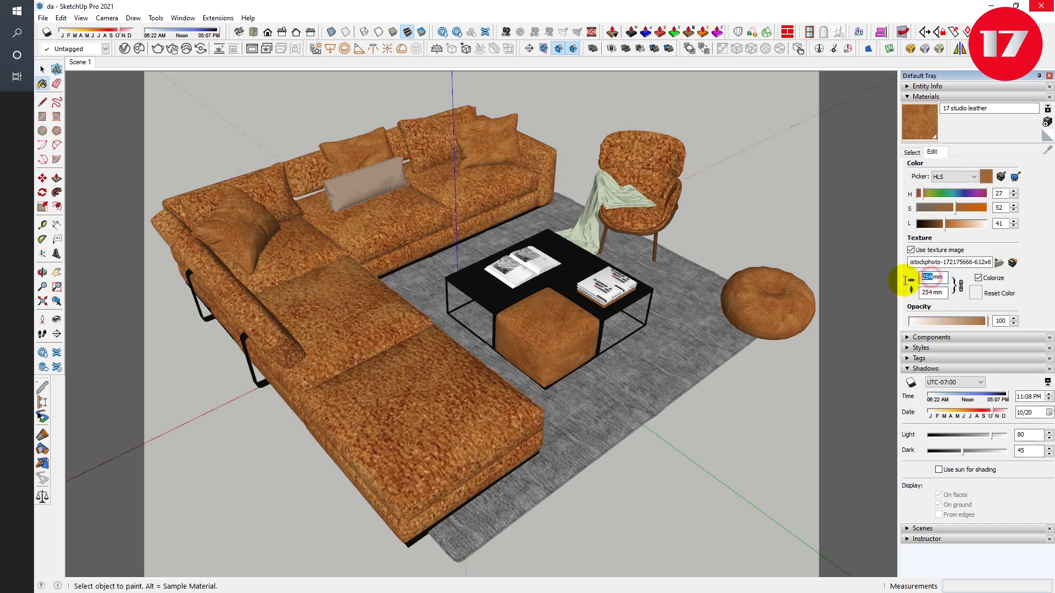
pyautogui.write('50/')
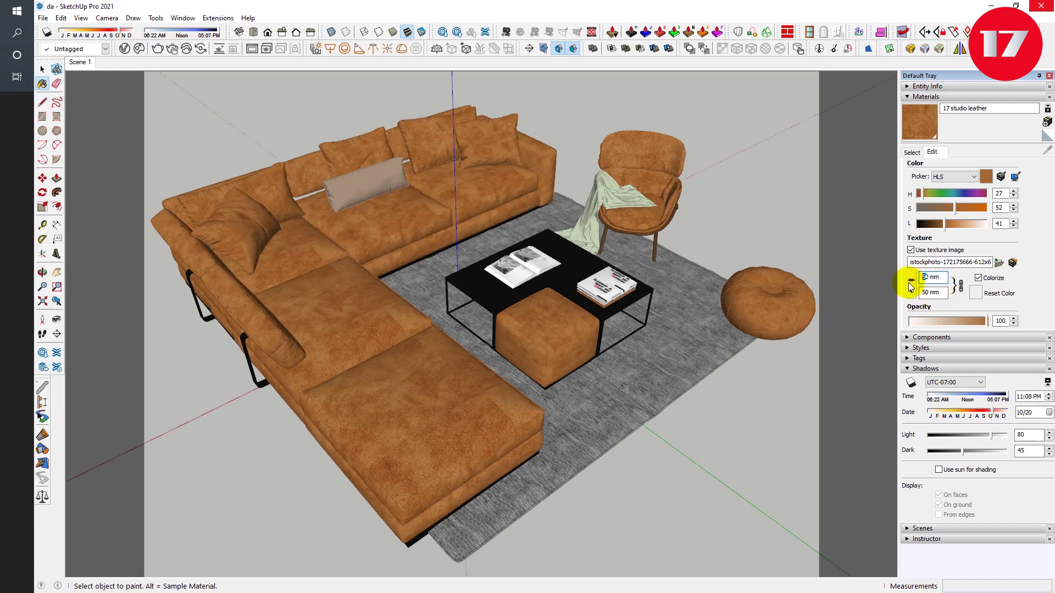
pyautogui.write('2')
pyautogui.press('Return')
pyautogui.press('space')
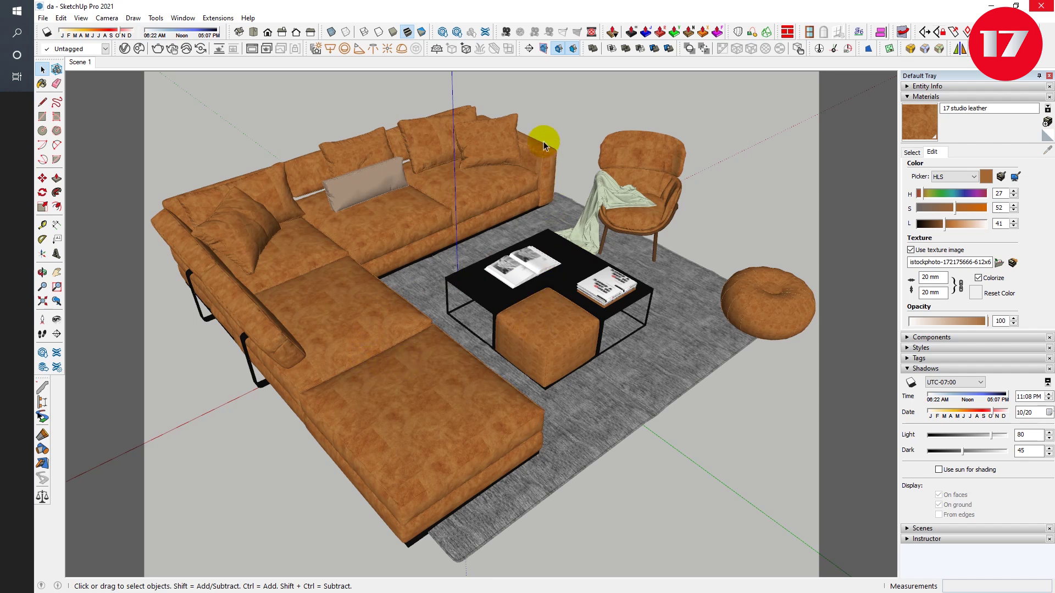
pyautogui.click(121, 50)
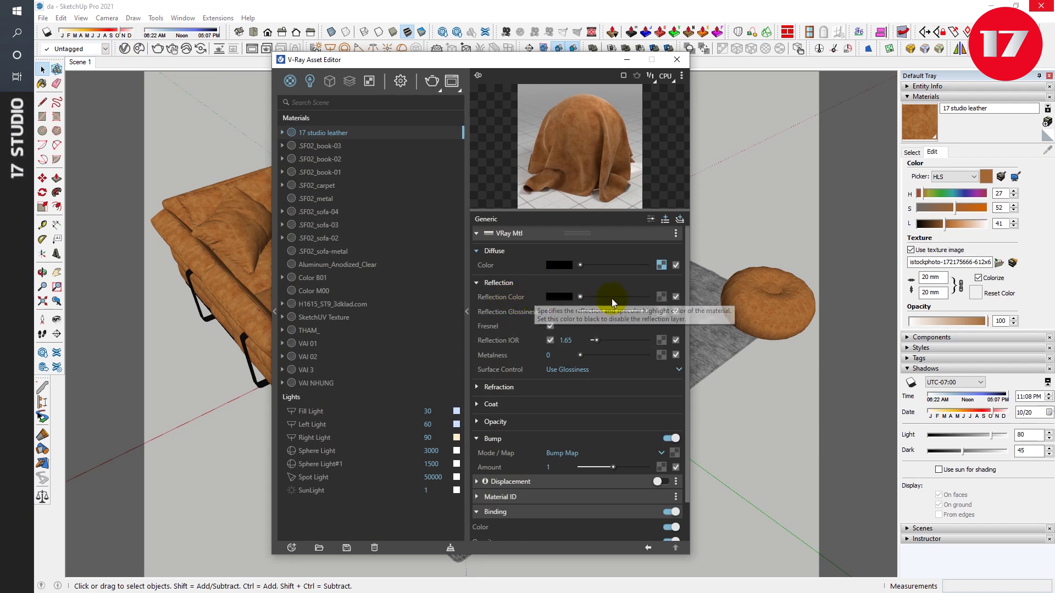
# Load the leather image as a bitmap map for Reflection Color
pyautogui.click(660, 296)
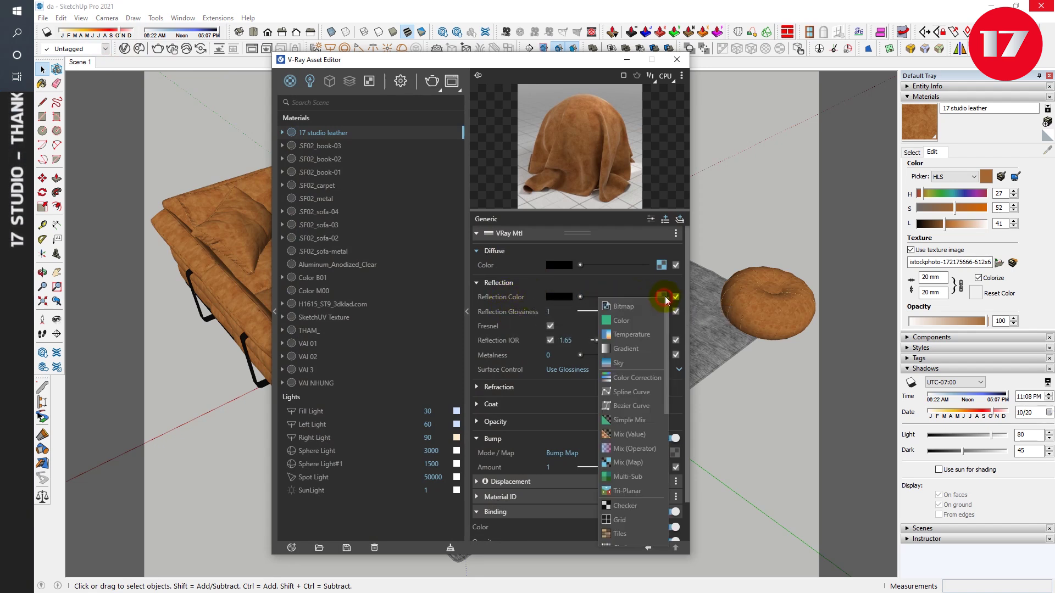
pyautogui.click(618, 305)
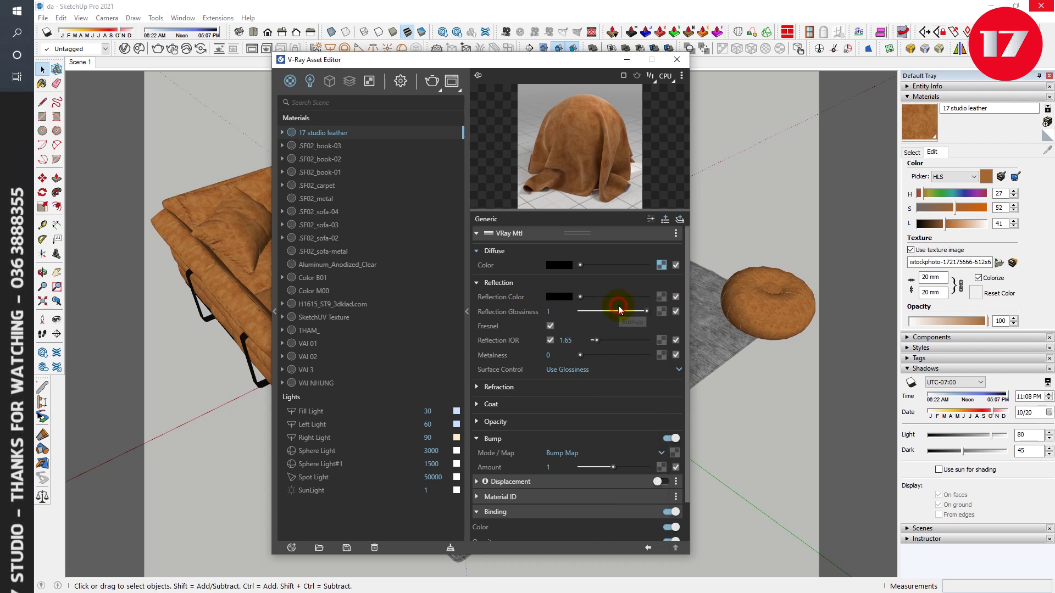
pyautogui.click(465, 309)
pyautogui.doubleClick(464, 309)
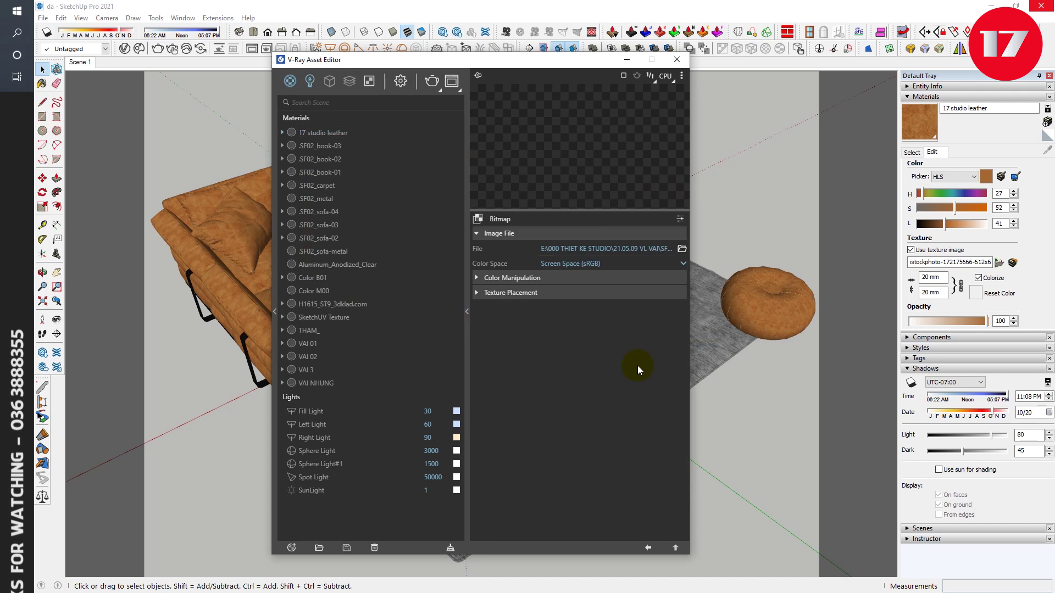
pyautogui.click(648, 547)
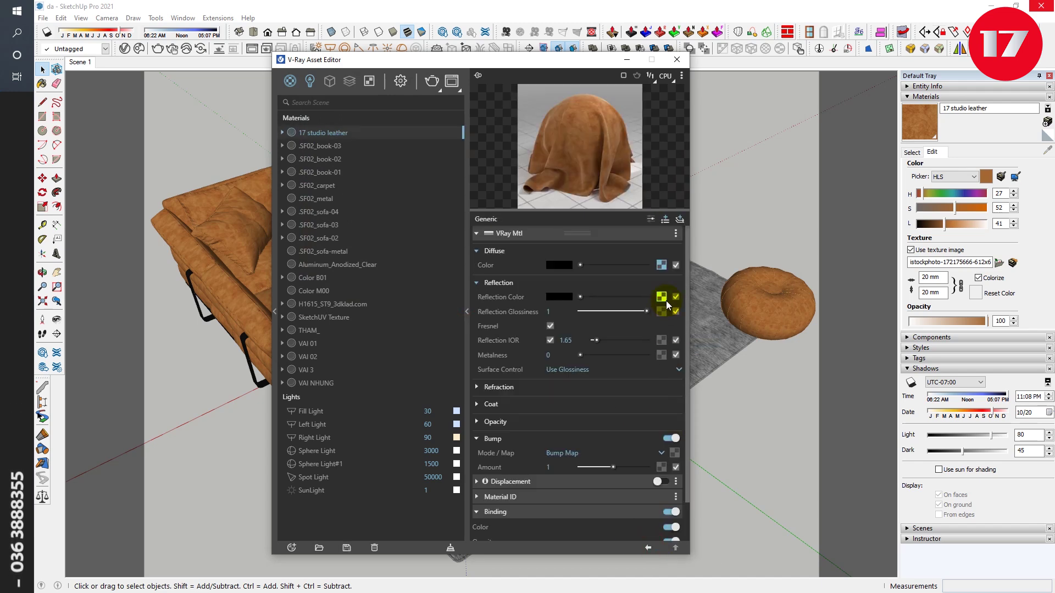
# Paste the map into Reflection Glossiness and set its bitmap gamma to 0.35
pyautogui.rightClick(660, 313)
pyautogui.click(637, 323)
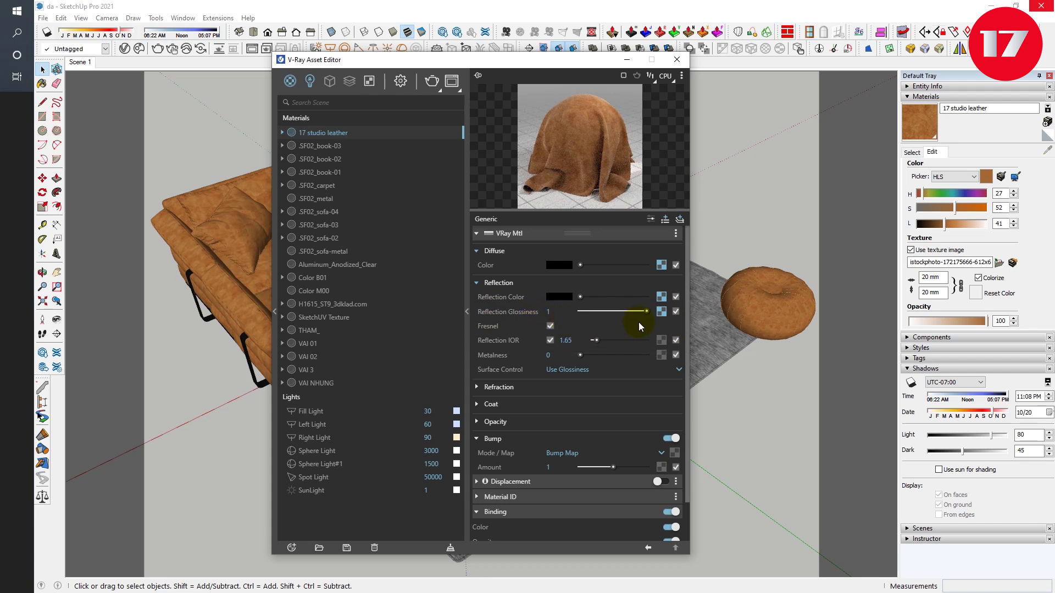
pyautogui.click(662, 311)
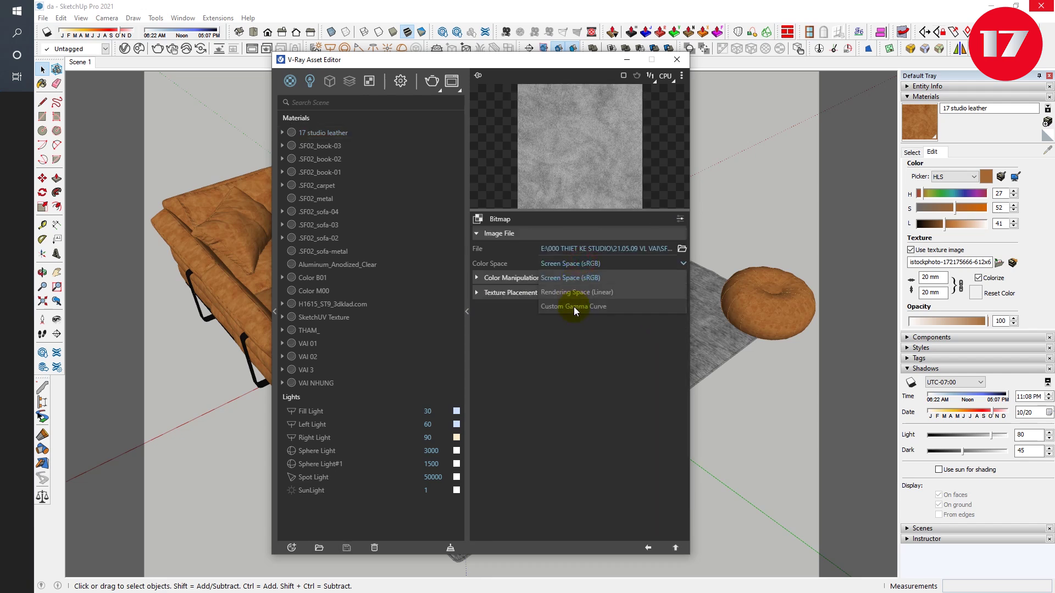
pyautogui.click(552, 278)
pyautogui.moveTo(550, 277); pyautogui.dragTo(602, 282)
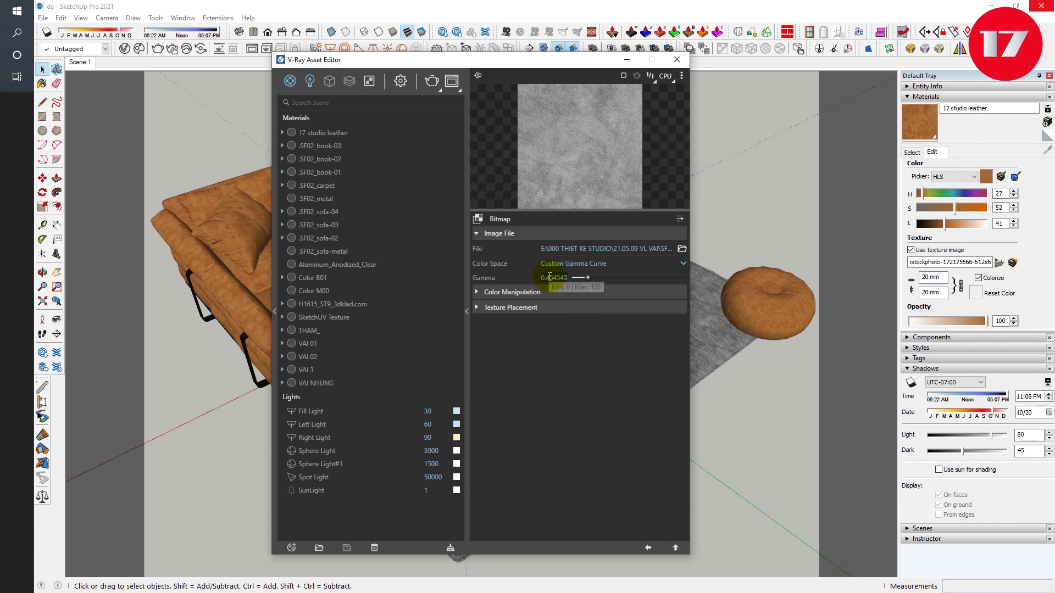
pyautogui.press('BackSpace')
pyautogui.press('BackSpace')
pyautogui.write('35')
pyautogui.click(563, 335)
# Set the leather's reflection IOR to 1.8
pyautogui.click(649, 548)
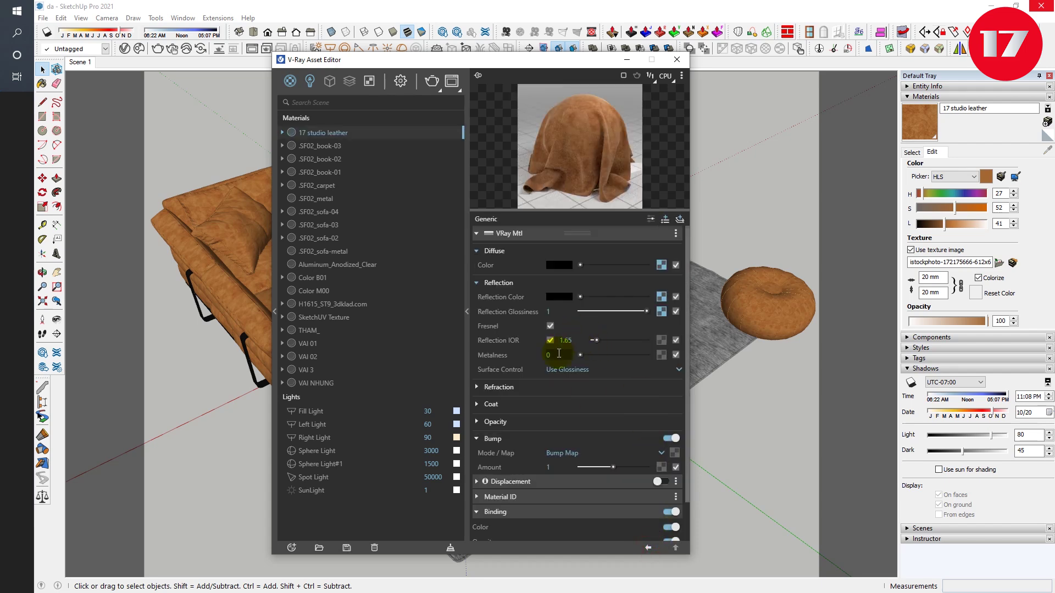
pyautogui.doubleClick(571, 339)
pyautogui.write('1.8')
pyautogui.press('Return')
pyautogui.scroll(-2, 598, 358)
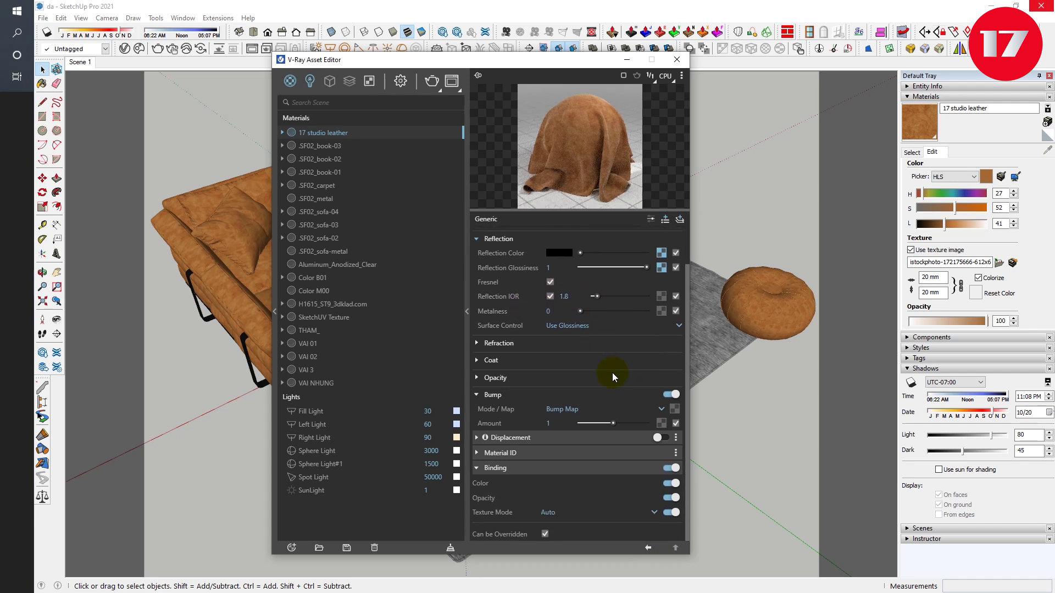
pyautogui.click(673, 413)
# Load the grey bump image as a bitmap bump with amount .2, then close the V-Ray editor
pyautogui.click(608, 160)
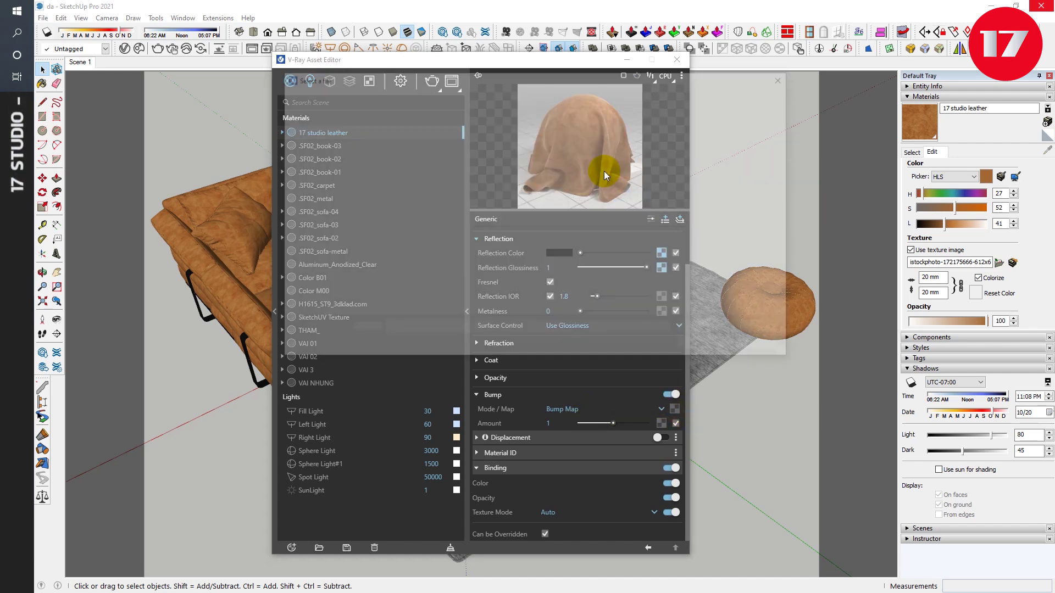
pyautogui.doubleClick(492, 266)
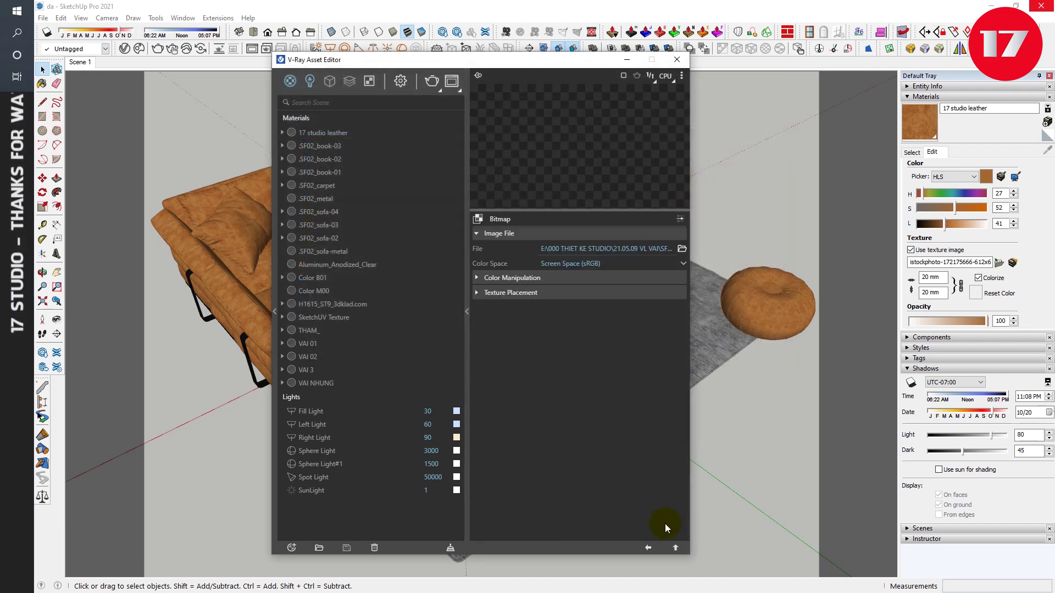
pyautogui.click(648, 549)
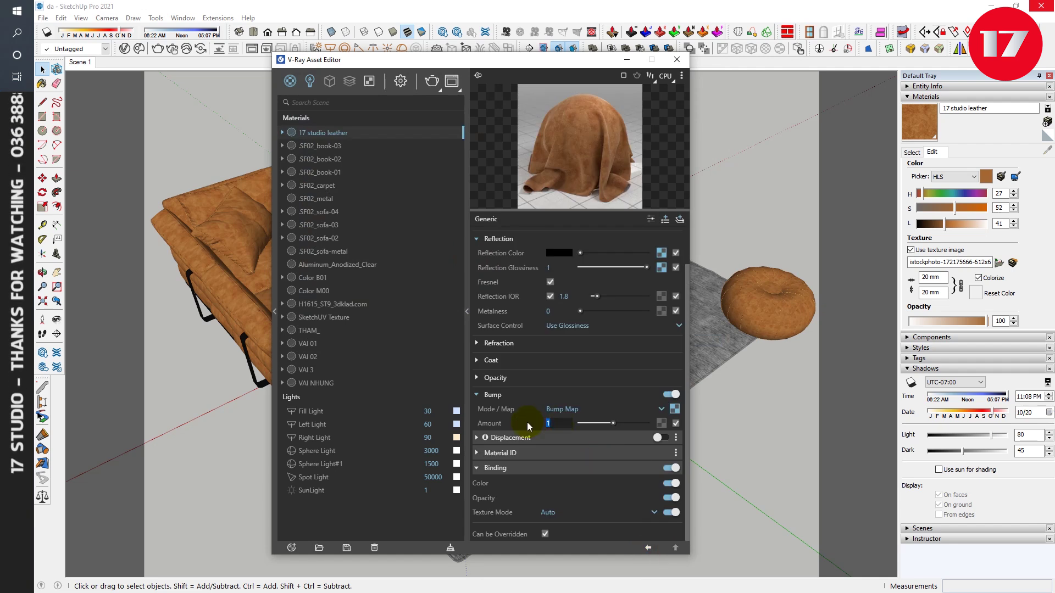
pyautogui.write('.2')
pyautogui.press('Return')
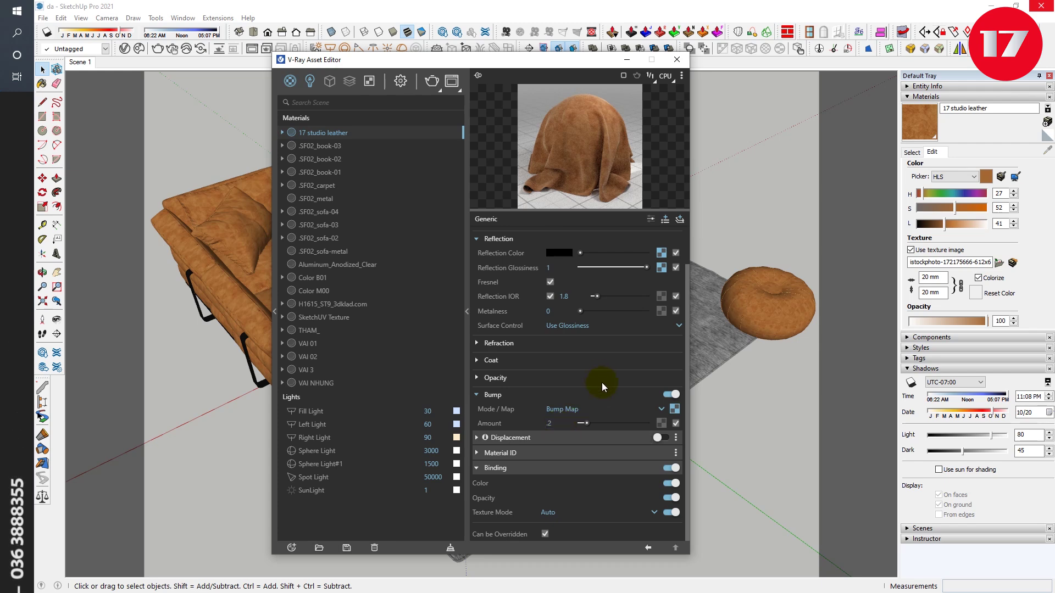
pyautogui.click(677, 59)
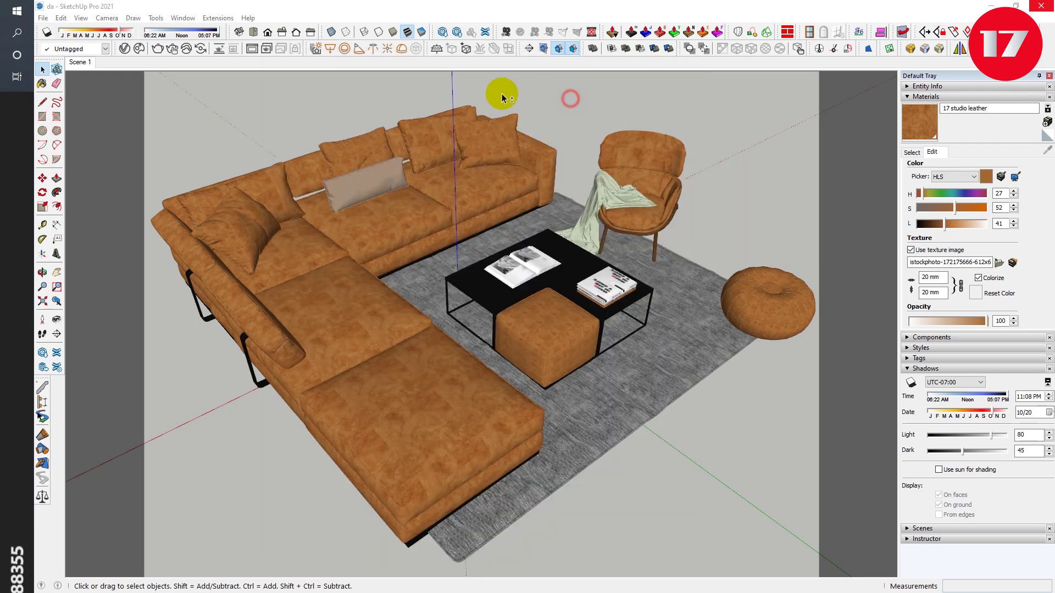
# Run a V-Ray interactive render and zoom in on the sofa's leather
pyautogui.click(174, 52)
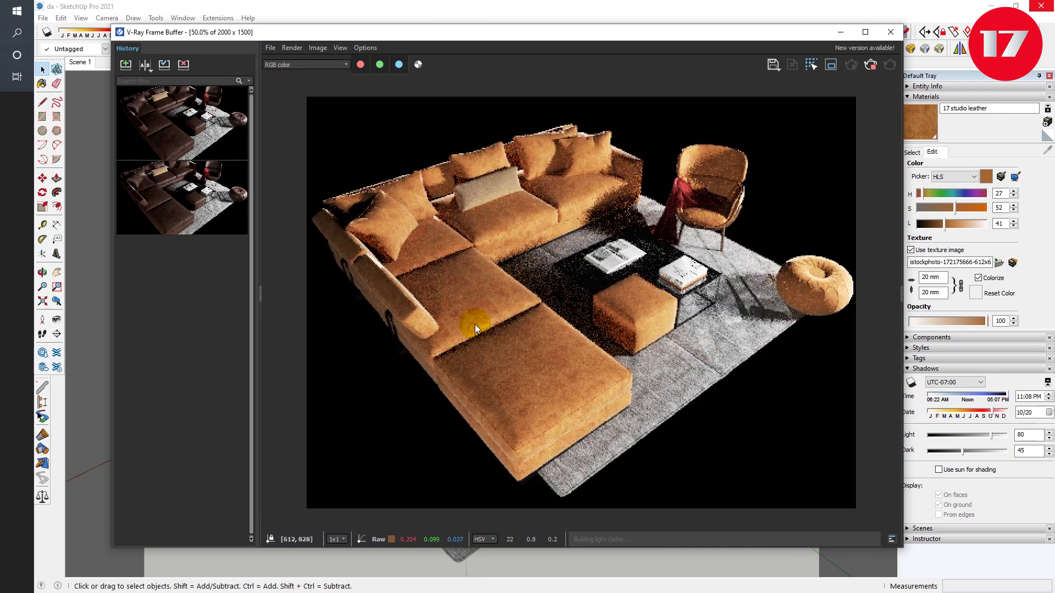
pyautogui.scroll(2, 474, 324)
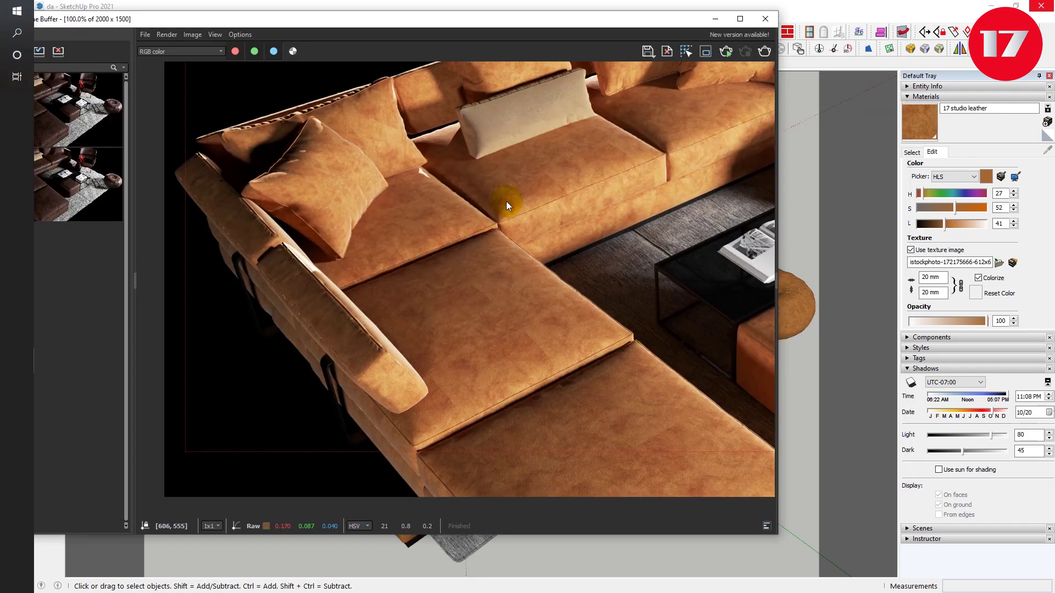
pyautogui.scroll(2, 505, 201)
pyautogui.scroll(1, 450, 206)
pyautogui.scroll(1, 424, 288)
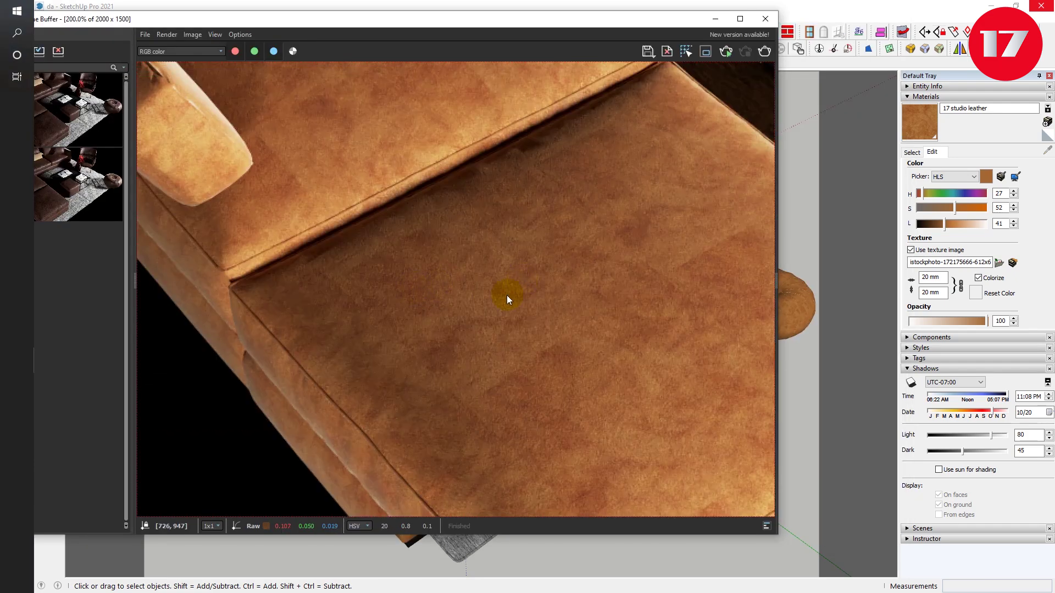
pyautogui.scroll(-2, 480, 243)
pyautogui.scroll(-1, 507, 247)
pyautogui.scroll(-1, 483, 354)
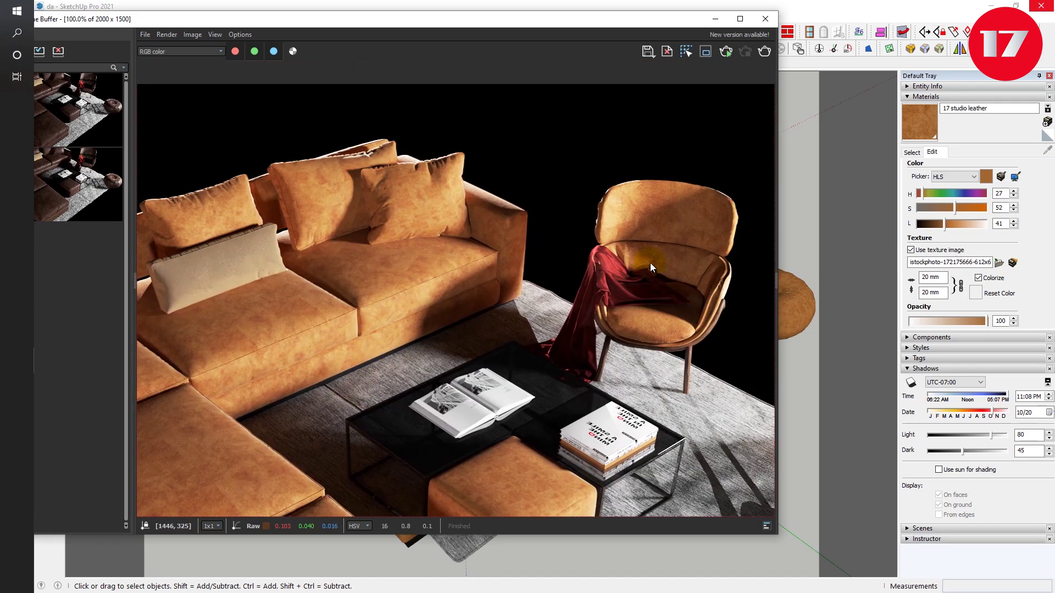
# Pan the render to inspect the leather on the coffee table area and pouf
pyautogui.moveTo(548, 216)
pyautogui.mouseDown(button='middle')
pyautogui.moveTo(471, 389)
pyautogui.moveTo(417, 265)
pyautogui.mouseUp(button='middle')
pyautogui.scroll(2, 741, 262)
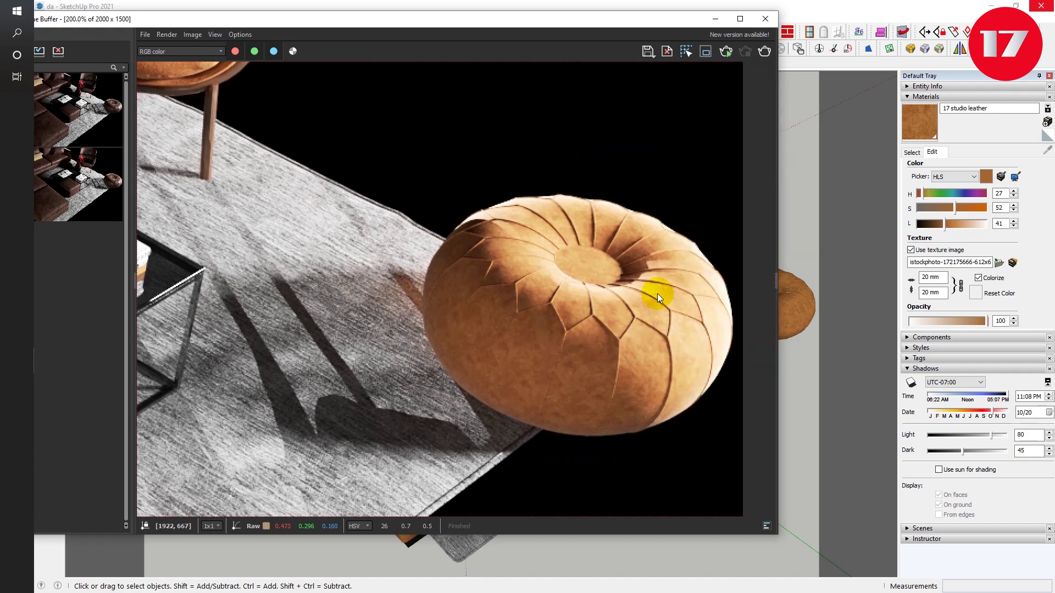
pyautogui.scroll(-2, 654, 291)
pyautogui.scroll(2, 522, 259)
pyautogui.scroll(1, 423, 305)
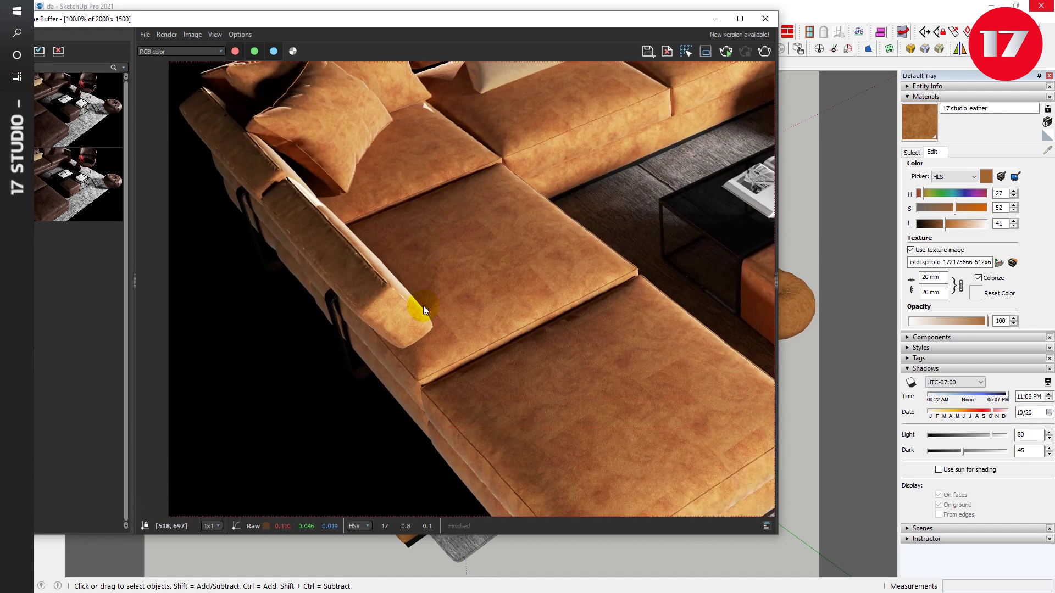
pyautogui.scroll(-2, 572, 229)
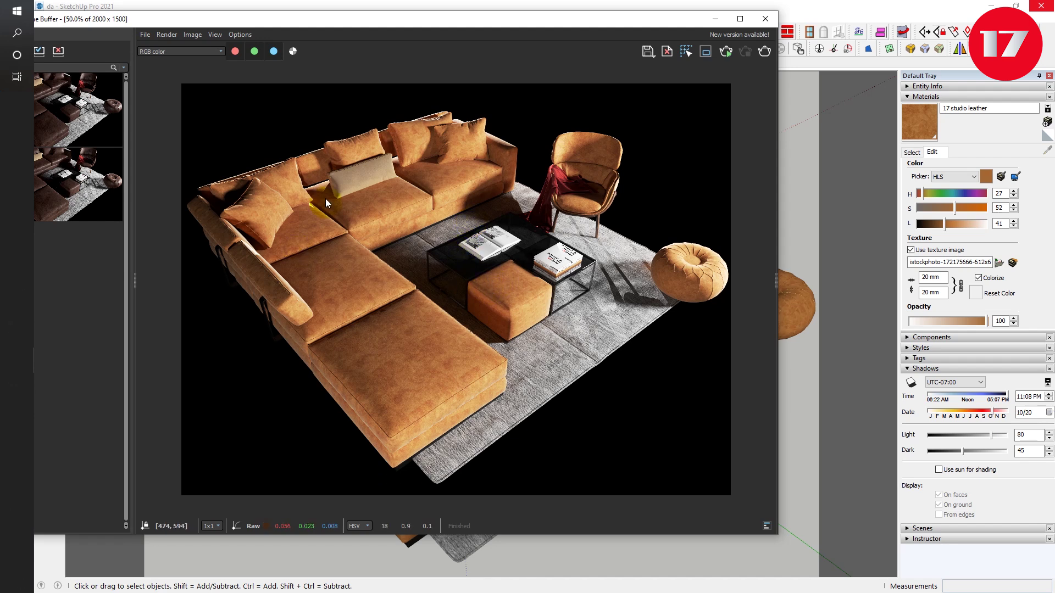
pyautogui.moveTo(279, 18)
pyautogui.mouseDown()
pyautogui.moveTo(464, 41)
pyautogui.moveTo(422, 27)
pyautogui.mouseUp()
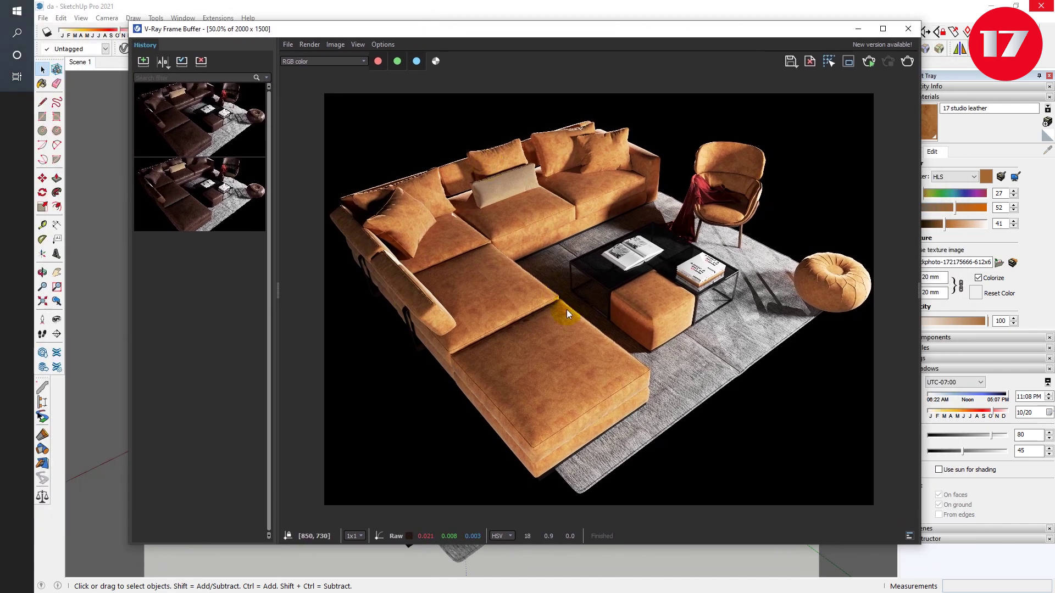